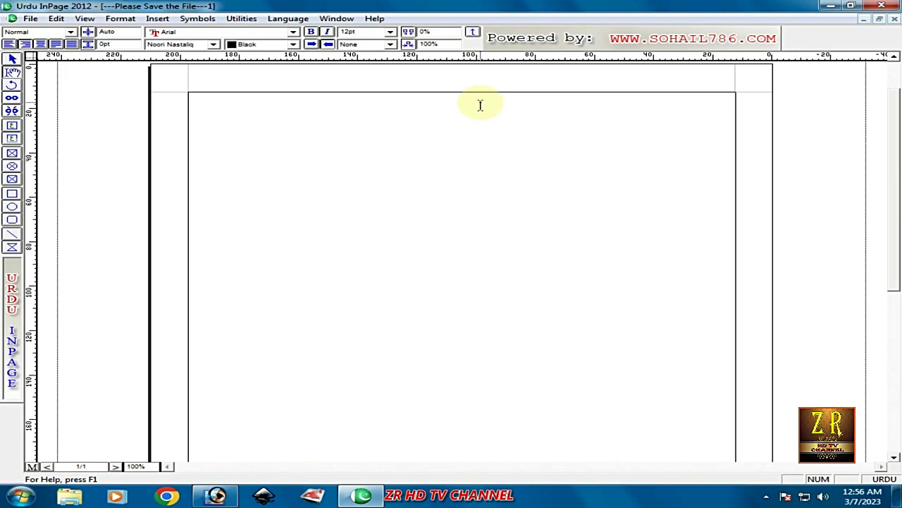
Write شاہ رخ خان in the page's text frame and set its font size to 48pt.
type("ٹ")
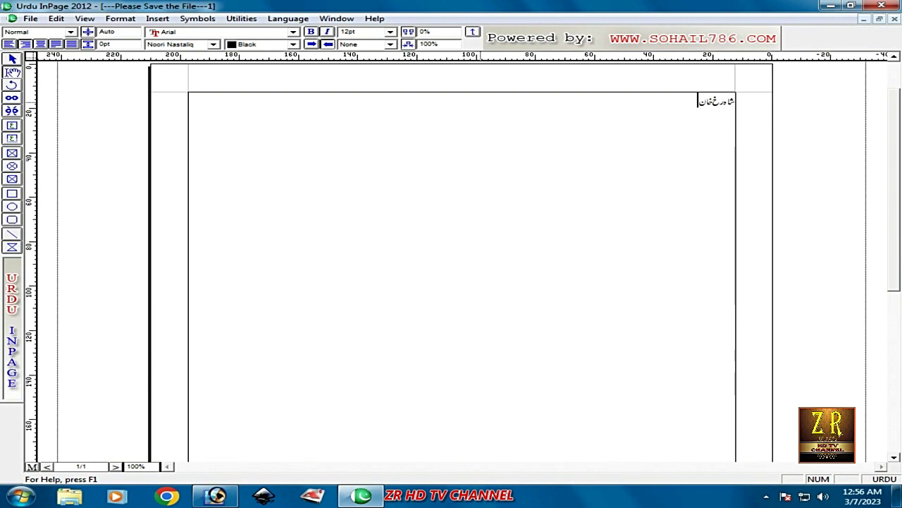
left_click_drag(688, 105, 750, 116)
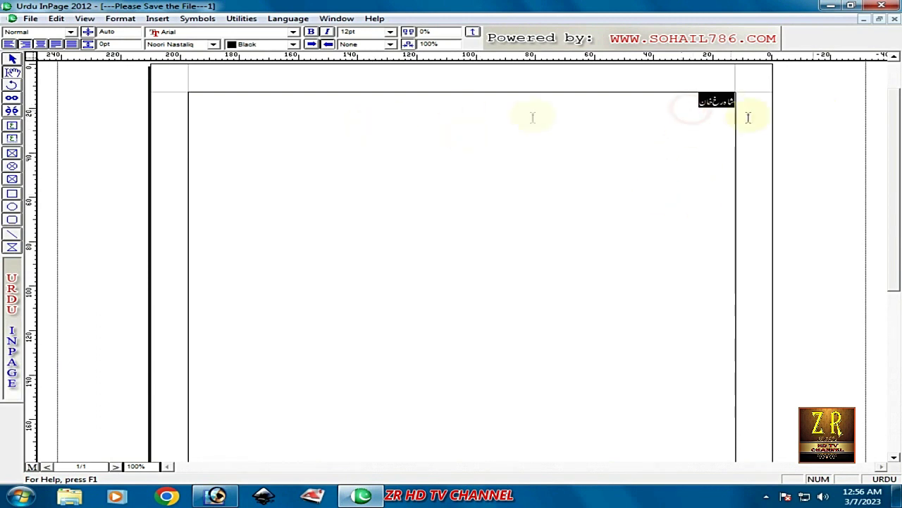
left_click(390, 33)
left_click(375, 92)
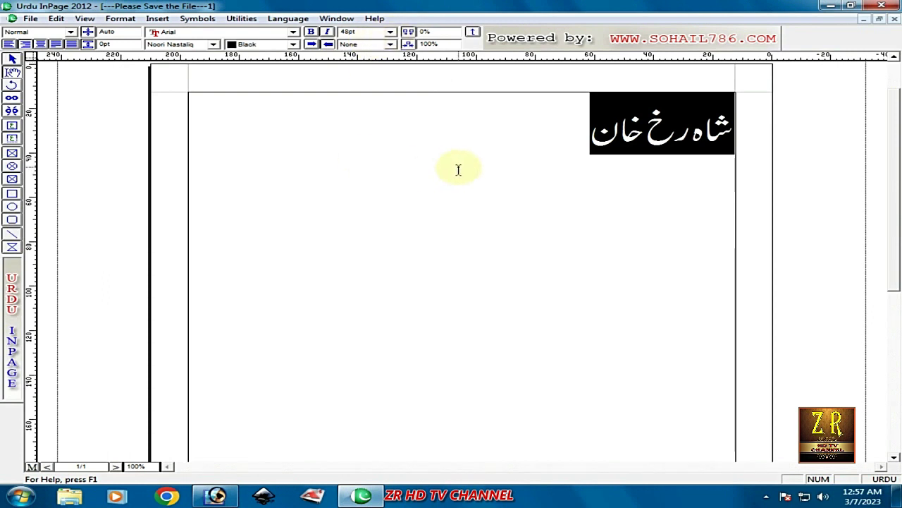
Copy the text frame holding the Urdu lettering as an object.
left_click(12, 62)
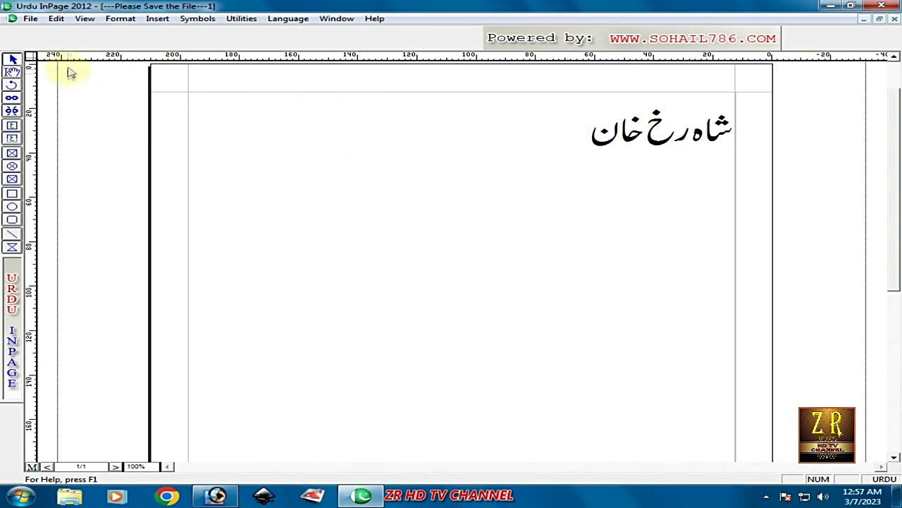
right_click(616, 129)
left_click(644, 146)
right_click(643, 141)
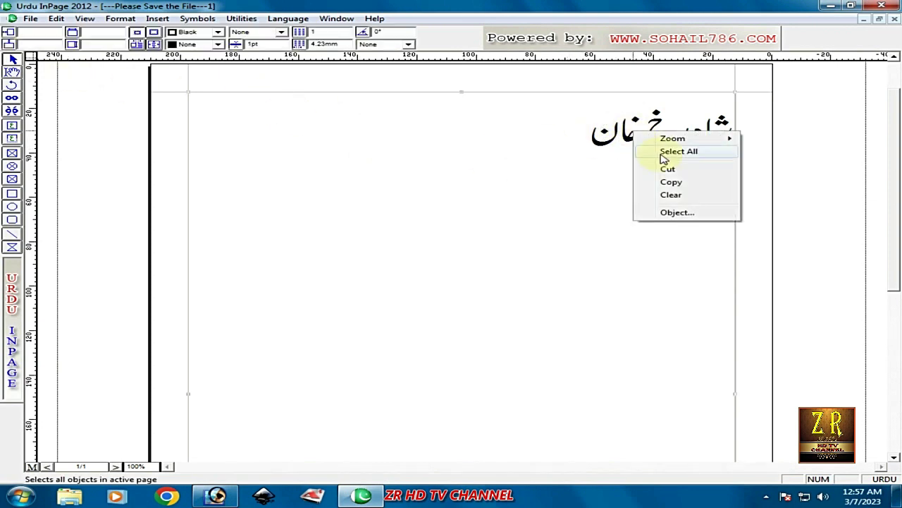
left_click(673, 181)
Switch to CorelDRAW 12, create a new graphic and paste the copied Urdu lettering into it.
left_click(831, 5)
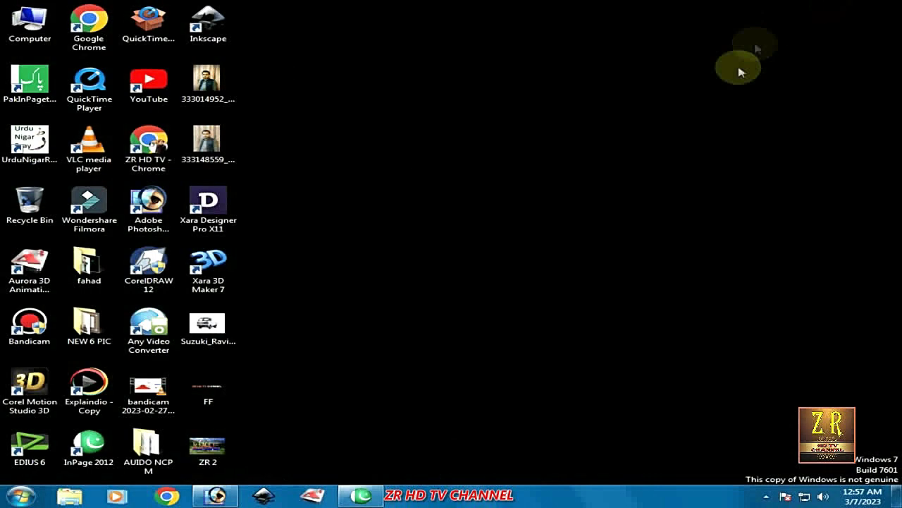
double_click(146, 267)
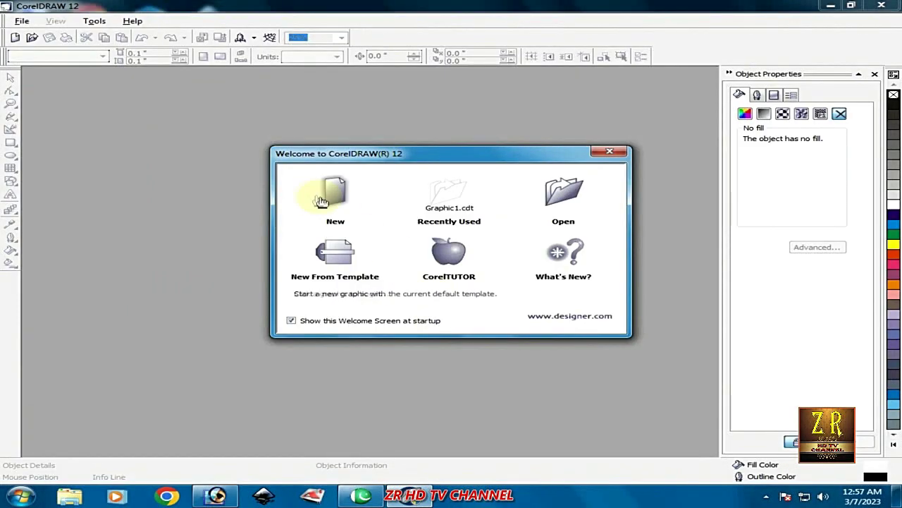
left_click(321, 202)
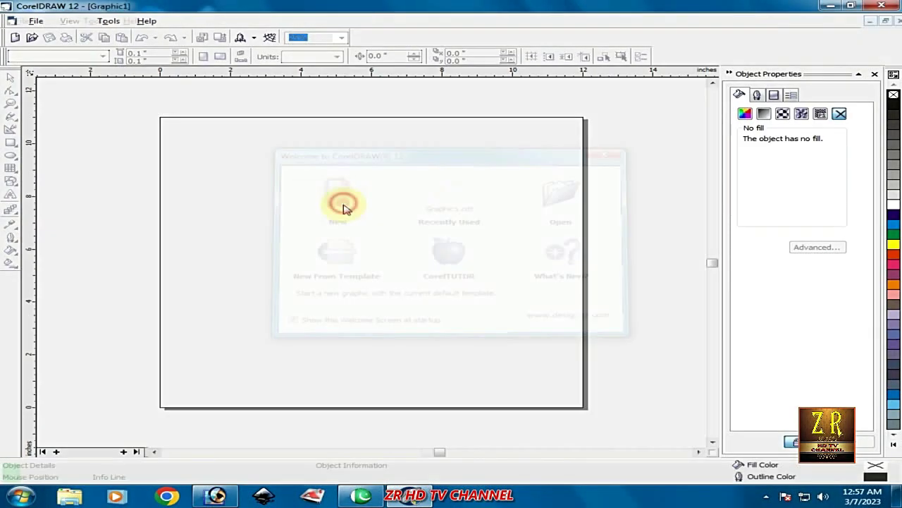
right_click(344, 222)
left_click(358, 268)
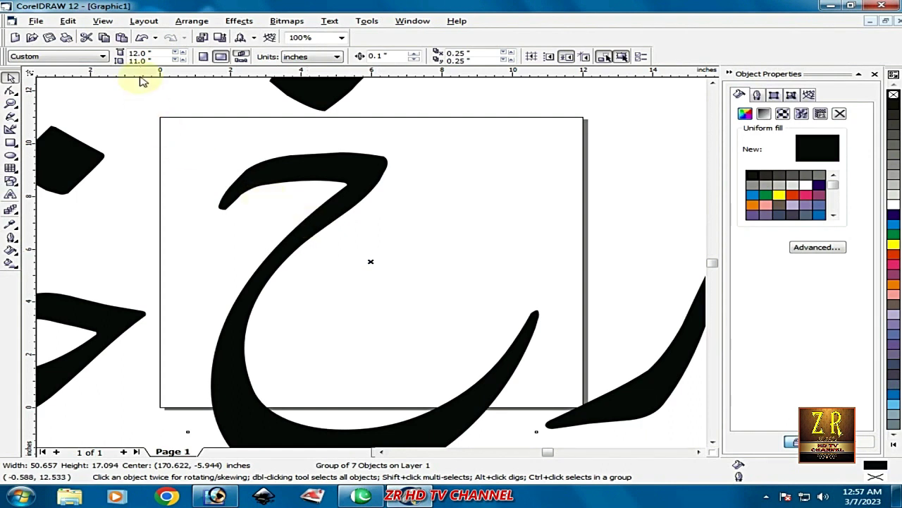
Set the pasted lettering group's size to 5.0 inches wide and 2.5 inches high.
left_click(261, 173)
type("5")
key("Tab")
type("2.")
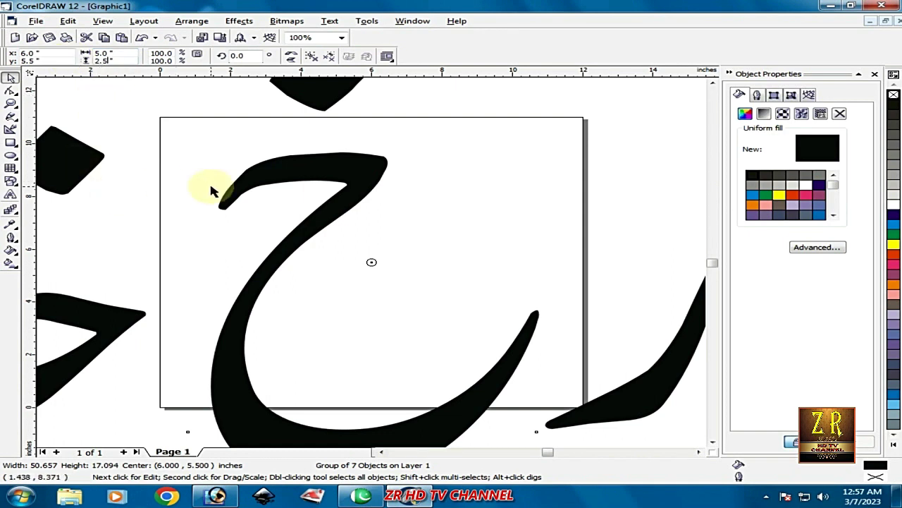
key("Return")
left_click(370, 313)
left_click(368, 296)
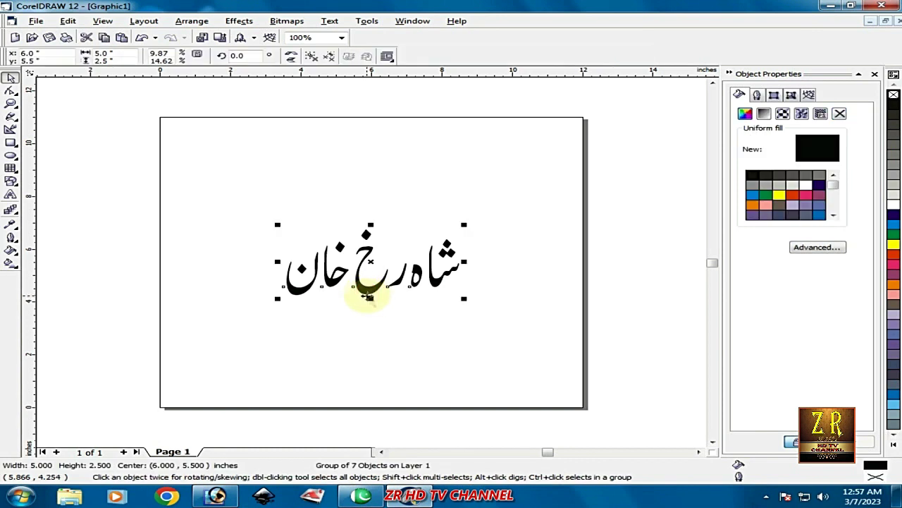
Enlarge the lettering to about 9.9 by 3.8 inches and position it near the middle of the page.
mouse_move(371, 298)
left_mouse_down()
mouse_move(358, 296)
mouse_move(371, 283)
left_mouse_up()
left_click_drag(464, 284, 524, 352)
left_click_drag(426, 271, 361, 249)
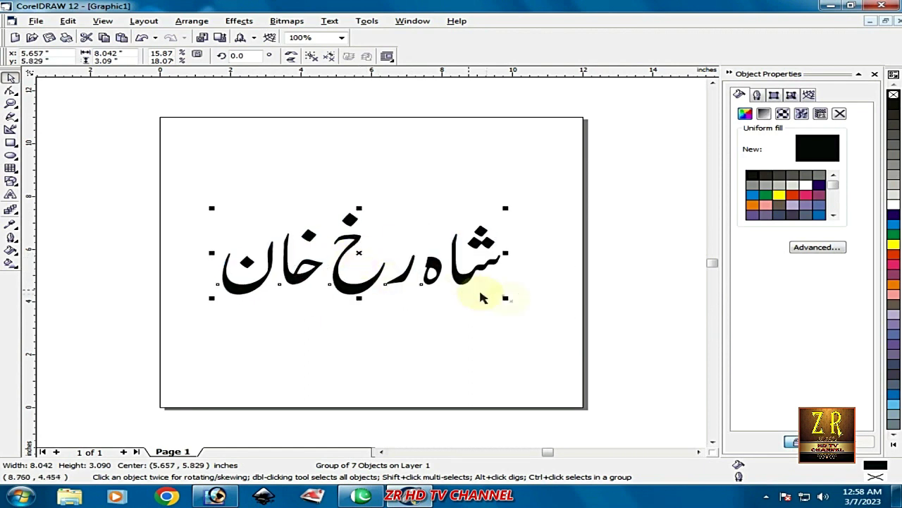
left_click_drag(504, 297, 572, 318)
left_click_drag(393, 261, 357, 256)
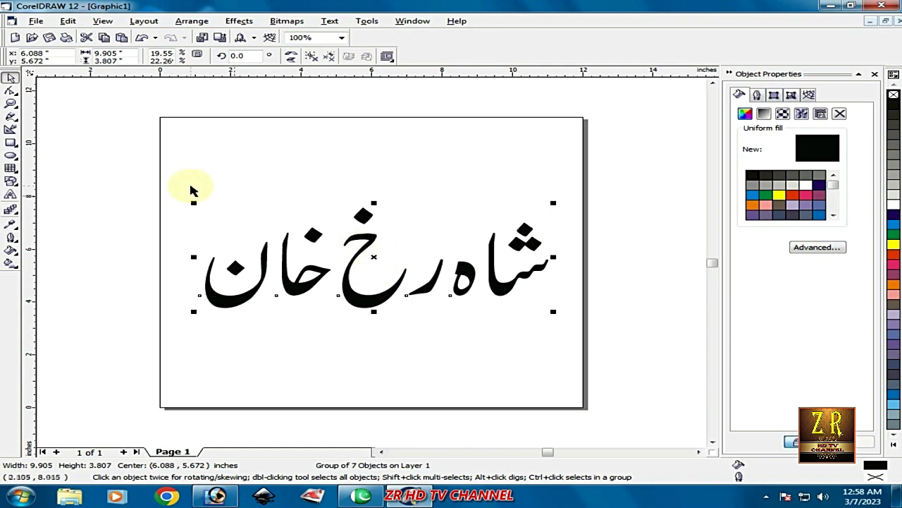
Export the lettering to the Desktop as a Windows Metafile named shah rukhkhan 2.
left_click(36, 21)
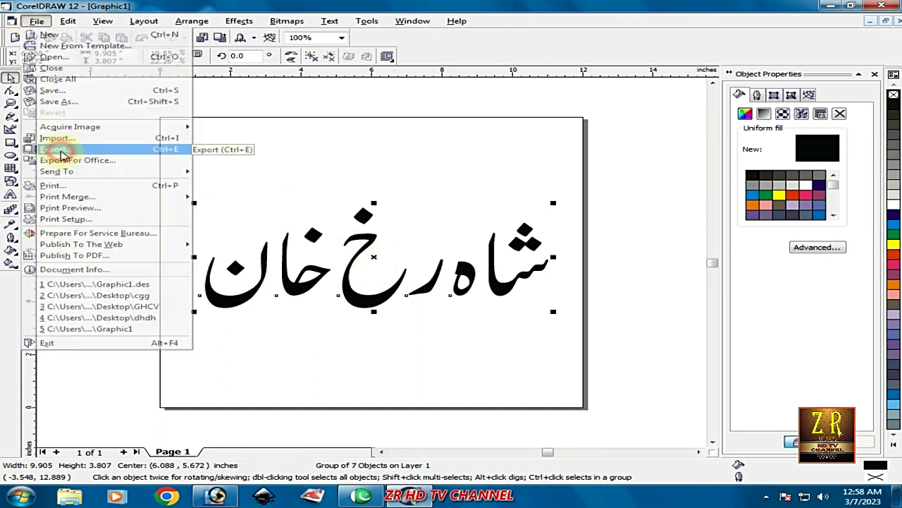
left_click(61, 147)
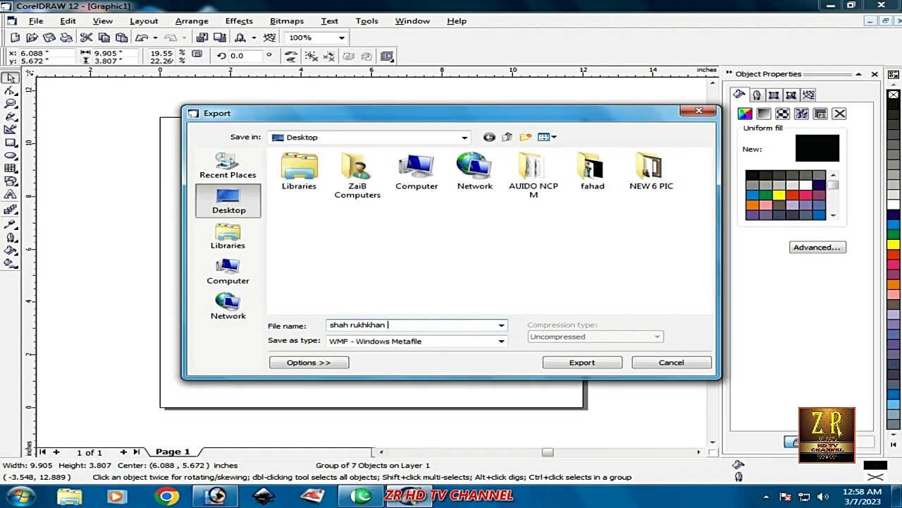
left_click(577, 365)
left_click(60, 106)
Switch to Inkscape and import shah rukhkhan 2 from the Desktop.
left_click(834, 6)
right_click(343, 225)
left_click(362, 255)
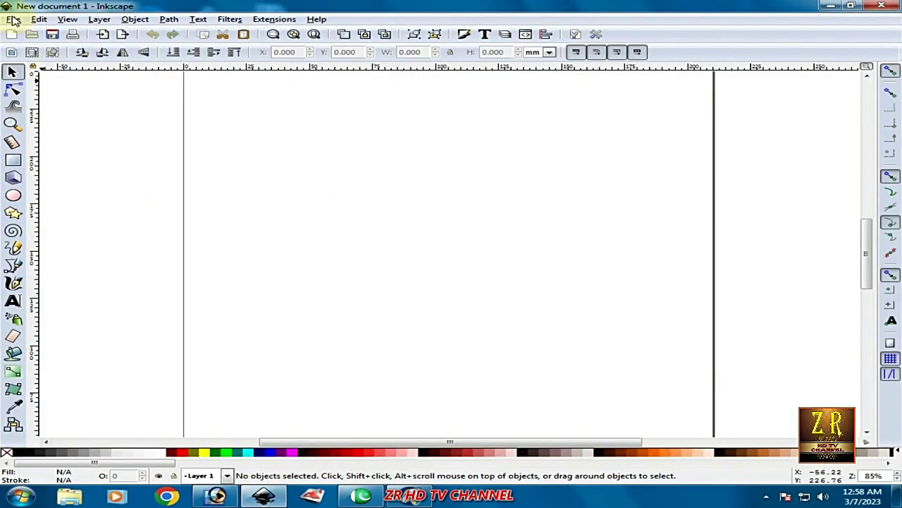
left_click(13, 19)
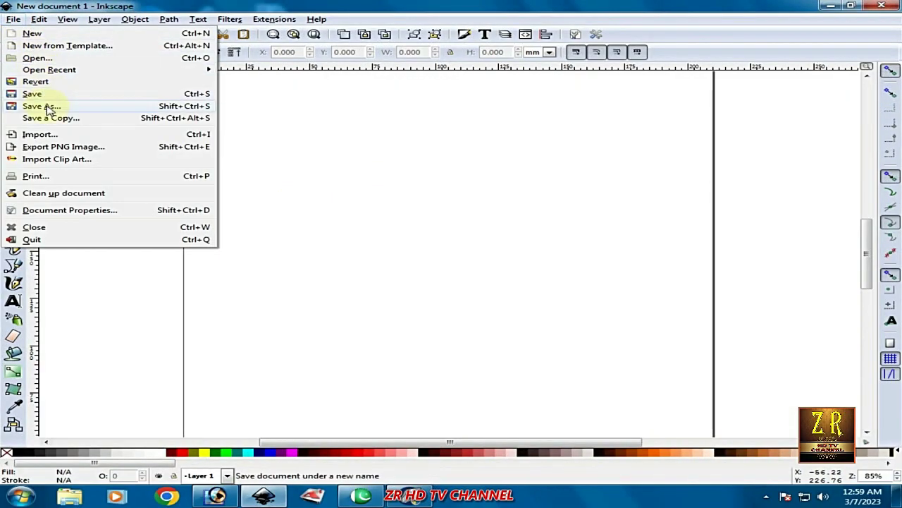
left_click(57, 139)
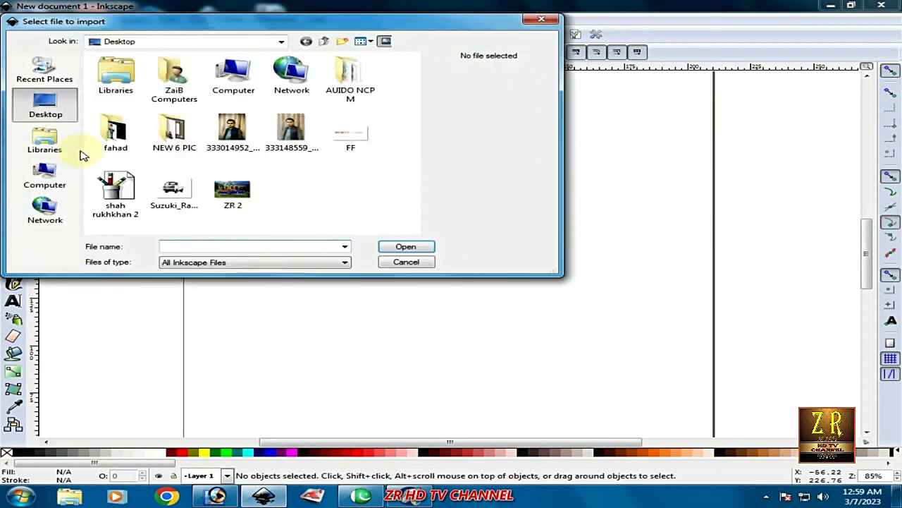
left_click(115, 191)
left_click(406, 246)
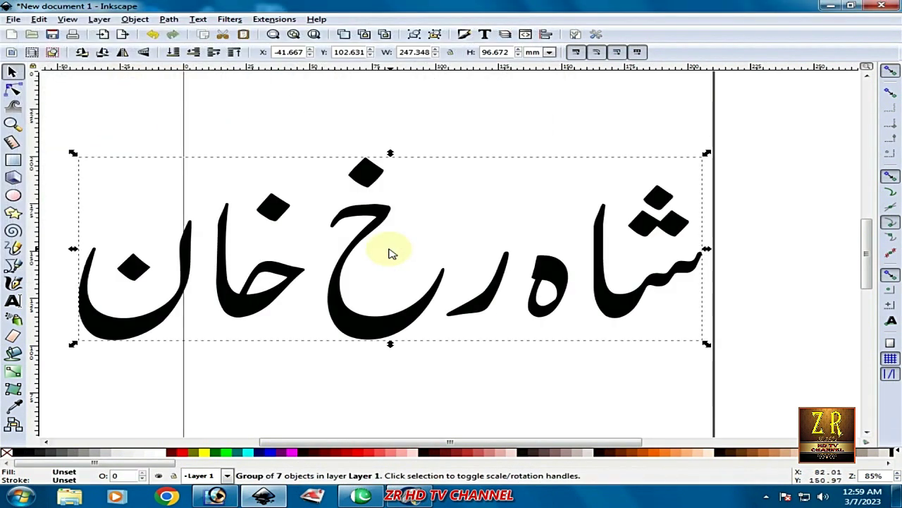
Center the imported lettering group across the page width and try to convert it to a path.
left_click_drag(382, 327, 444, 332)
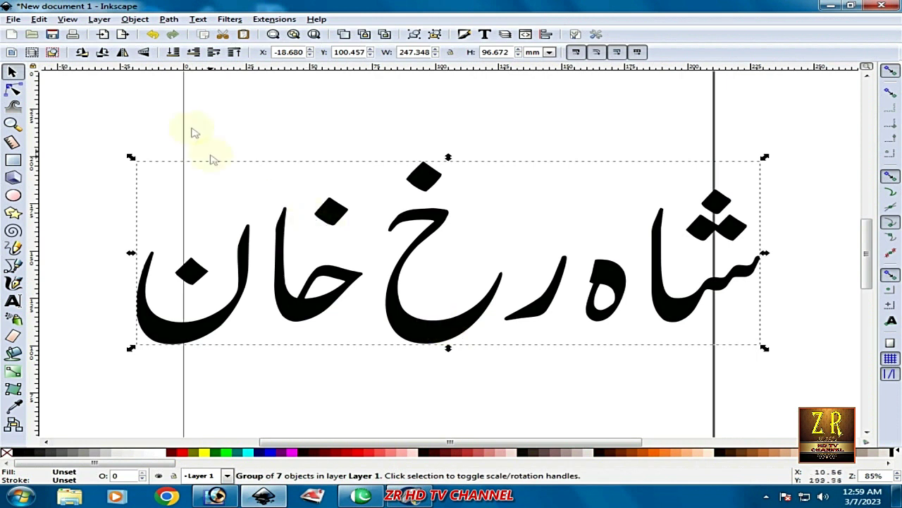
left_click(167, 20)
left_click(189, 33)
Save the document to the Desktop as an Inkscape SVG named shah rukhkhan 3 and close Inkscape.
left_click(13, 19)
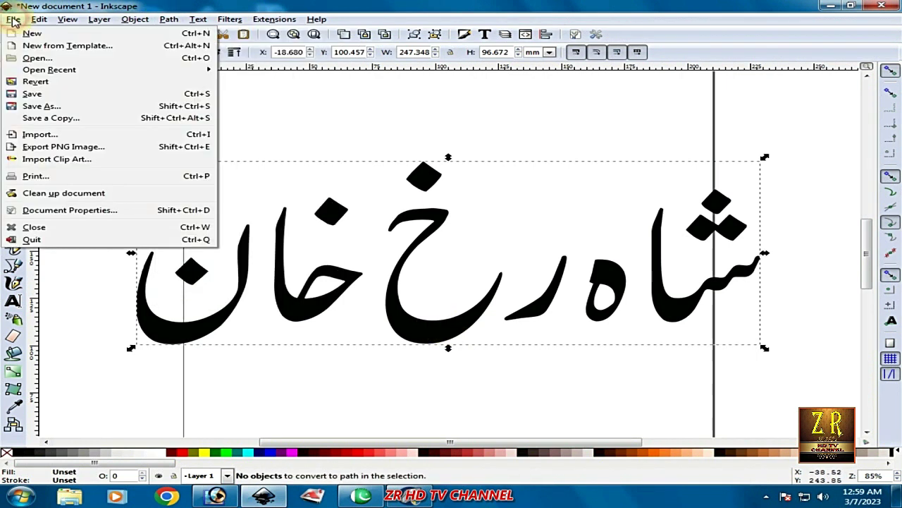
left_click(63, 106)
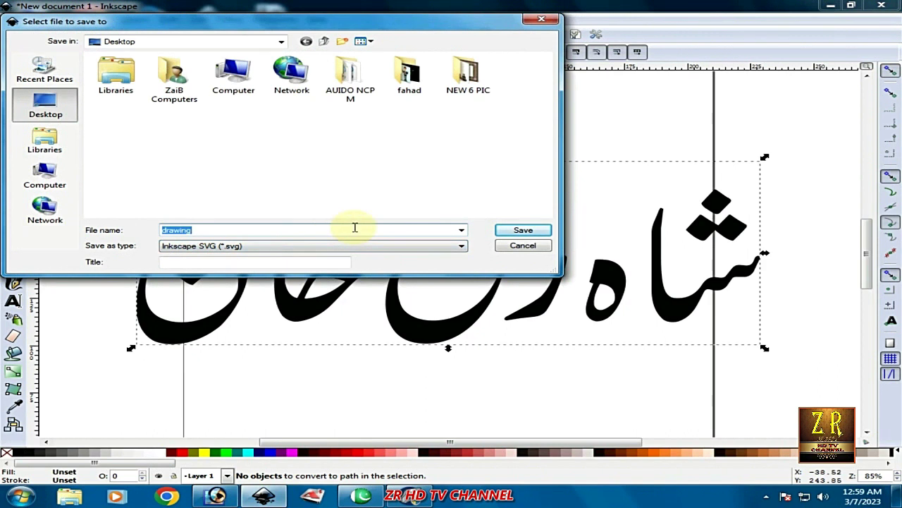
type("shah rukh")
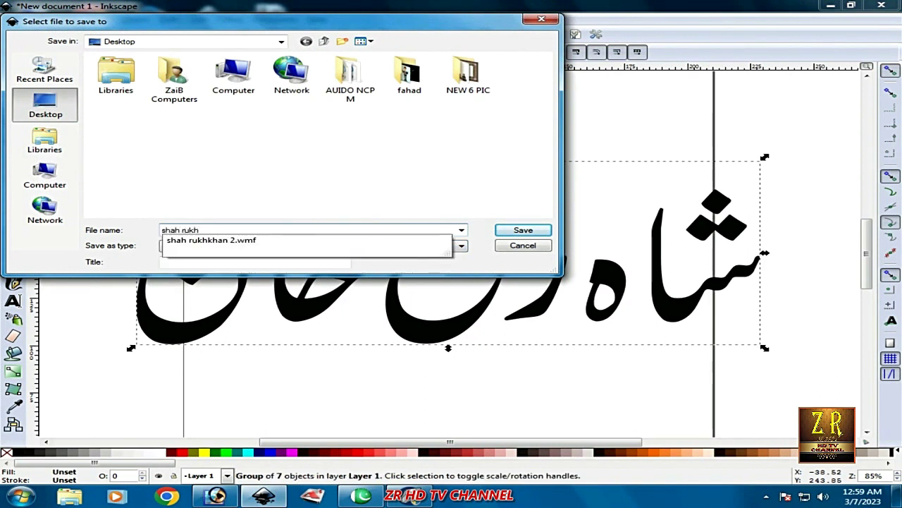
type("khan 3")
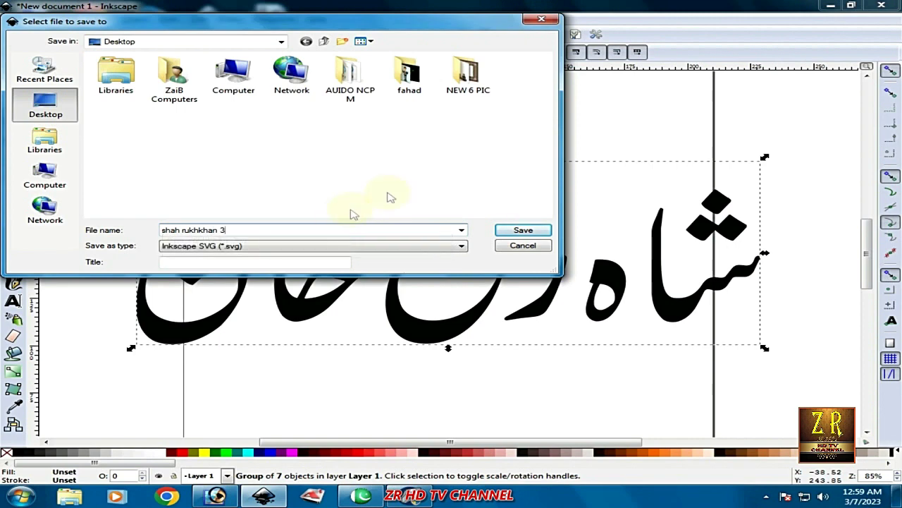
left_click(523, 231)
left_click(881, 5)
right_click(465, 169)
left_click(484, 202)
right_click(437, 125)
left_click(480, 161)
right_click(444, 113)
left_click(477, 146)
Switch to Aurora 3D Animation Maker, dismiss the template chooser and import shah rukhkhan 3 as an SVG shape.
left_click(312, 496)
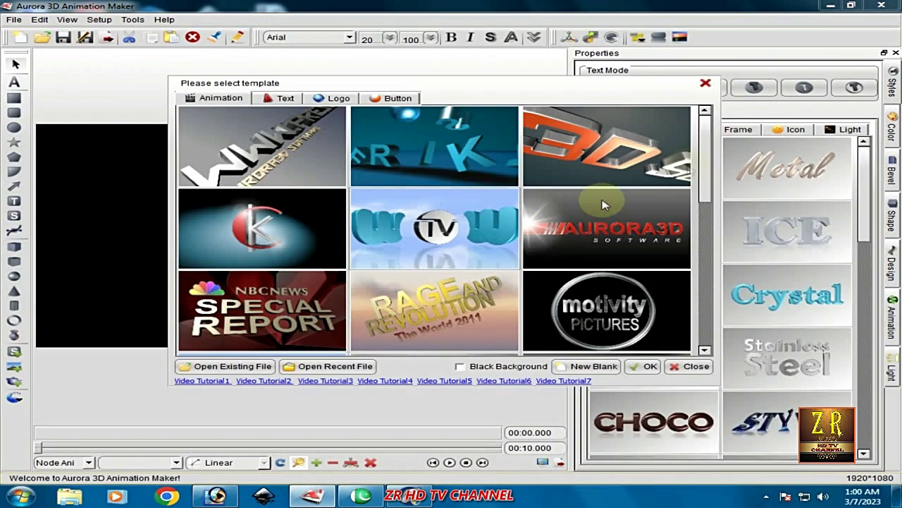
left_click(707, 82)
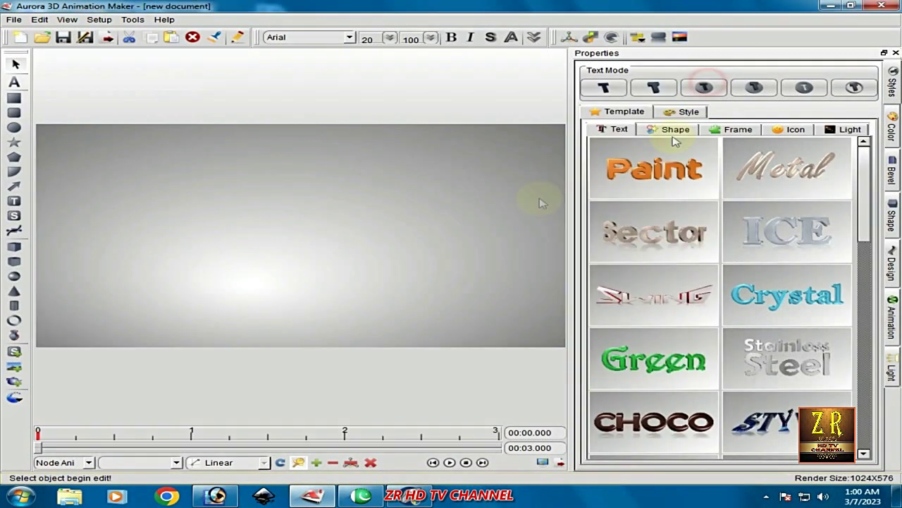
left_click(15, 353)
left_click(158, 184)
scroll(212, 201, "down", 2)
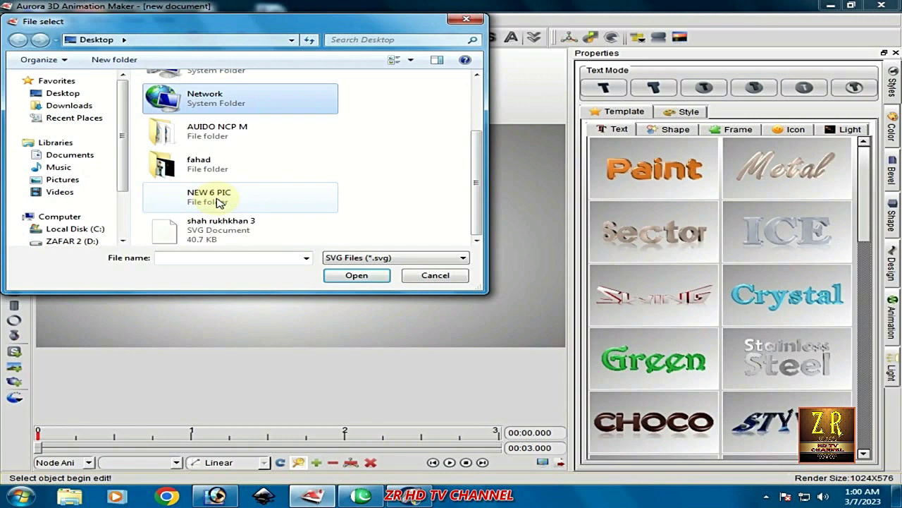
left_click(203, 233)
left_click(334, 275)
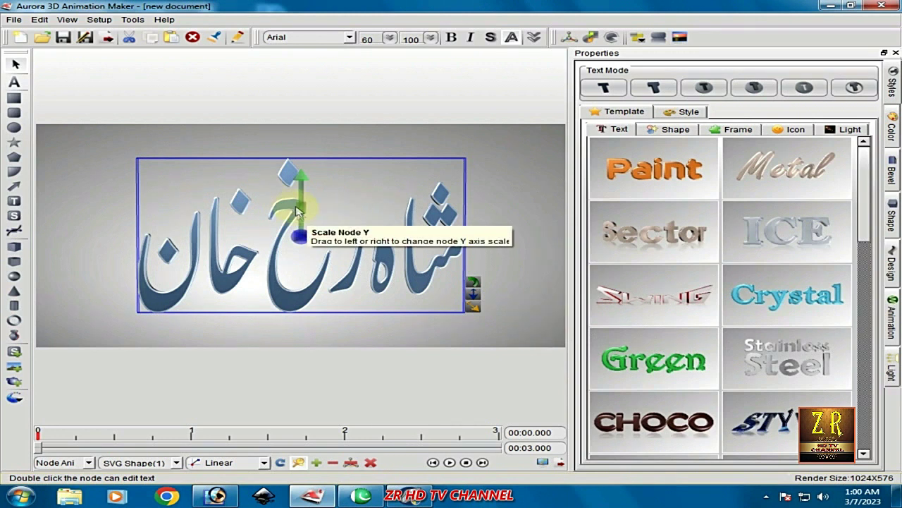
Reset the lettering's rotation and scale, and resize it to about 88.6 wide by 38.2 high.
mouse_move(303, 208)
left_mouse_down()
mouse_move(346, 276)
mouse_move(282, 157)
mouse_move(302, 191)
mouse_move(296, 202)
left_mouse_up()
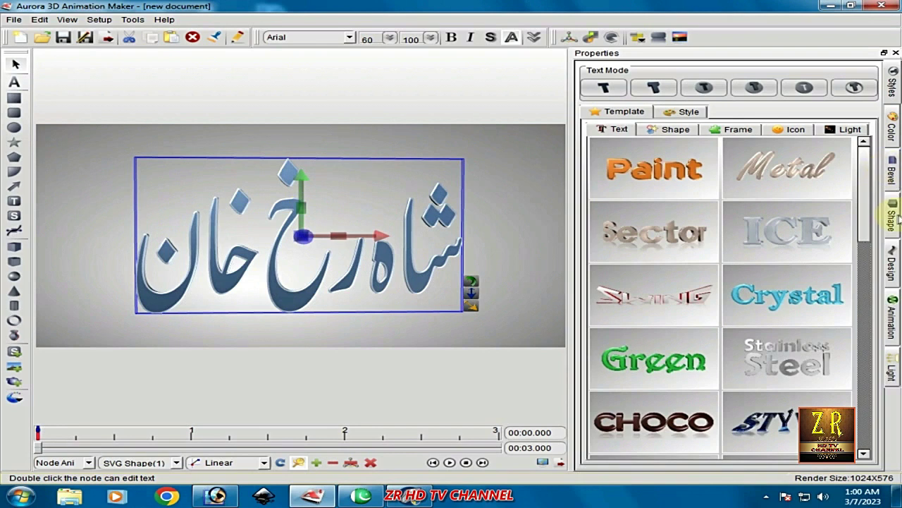
left_click(894, 211)
left_click(867, 100)
left_click(867, 113)
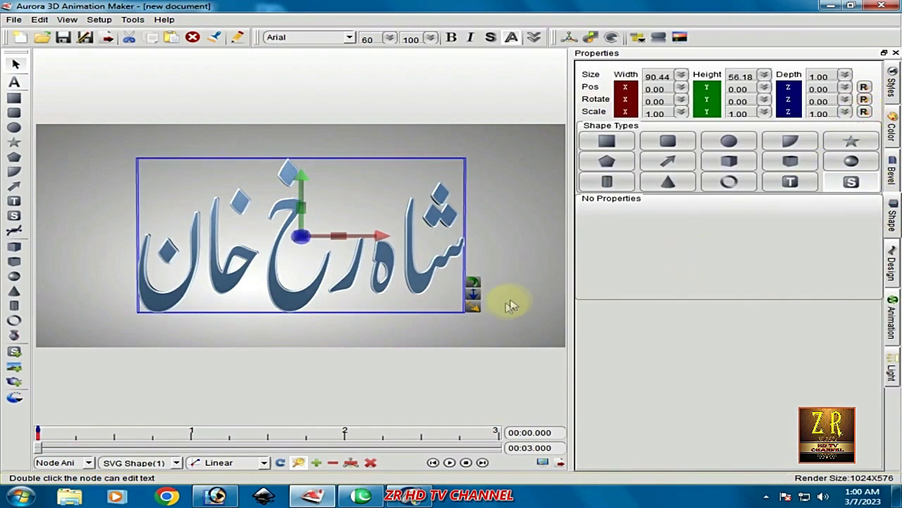
left_click_drag(473, 295, 477, 284)
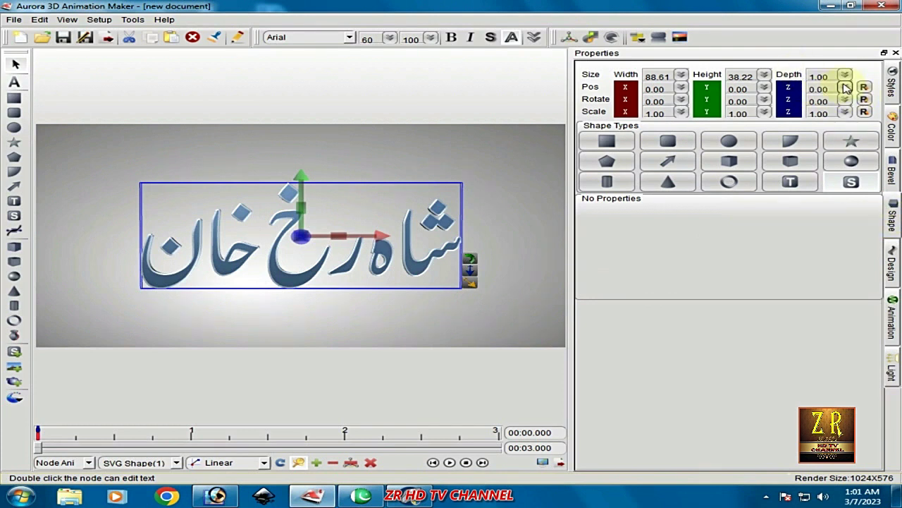
Rotate the lettering to about -44.5 around the Y axis and set its depth to 4.49.
left_click_drag(844, 77, 850, 145)
left_click_drag(303, 211, 299, 157)
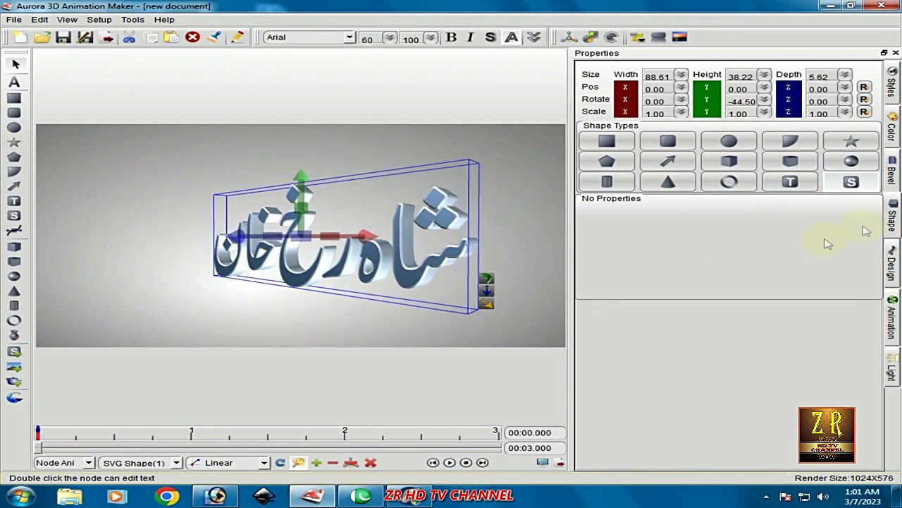
left_click_drag(848, 83, 845, 134)
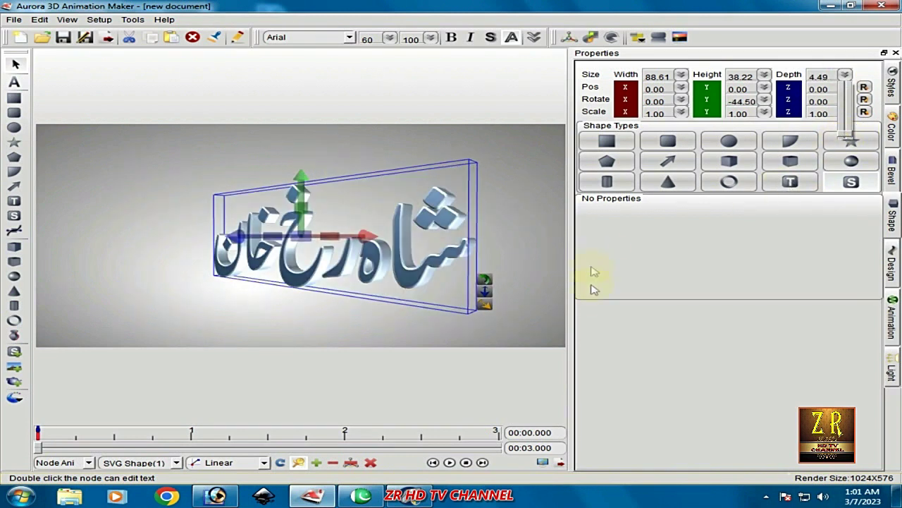
Try a Z position of -10.11, a Z rotation of 11.23 and a Z scale of 1.35 on the lettering.
left_click_drag(845, 89, 840, 128)
left_click(825, 102)
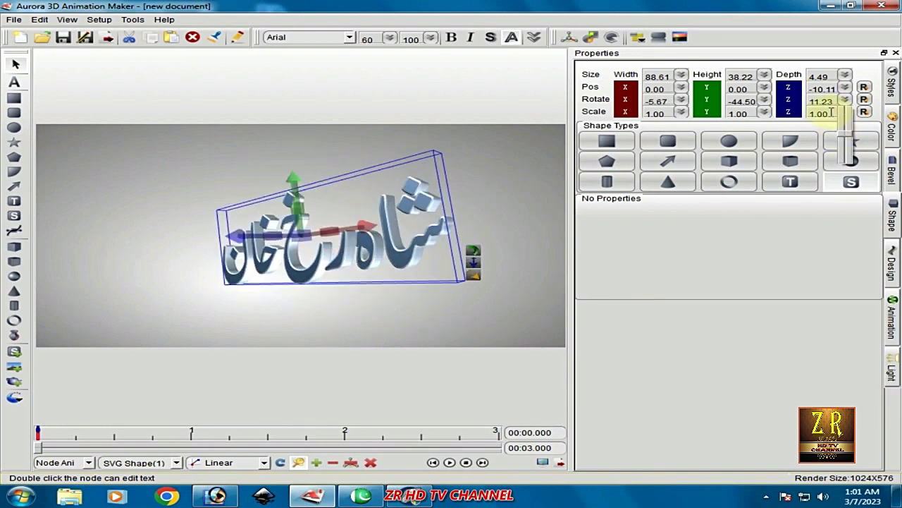
left_click(825, 113)
left_click(846, 114)
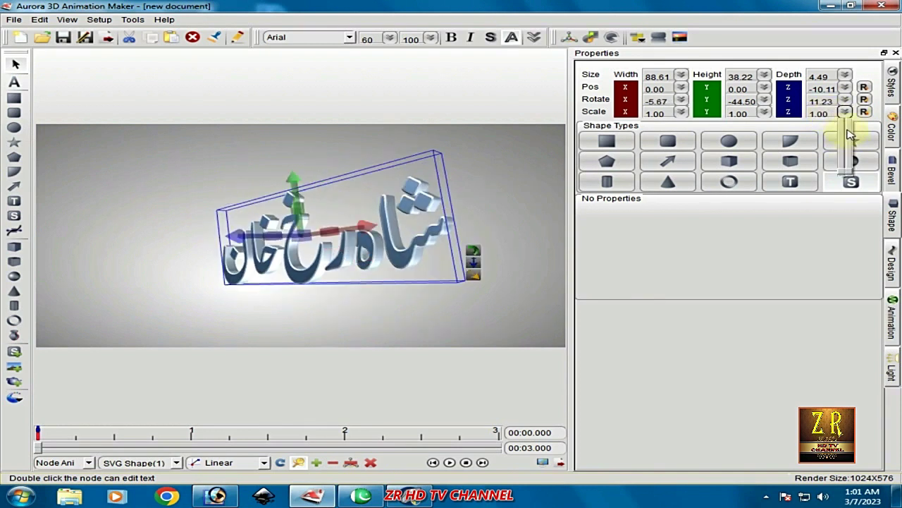
mouse_move(850, 175)
left_mouse_down()
mouse_move(853, 166)
mouse_move(855, 175)
left_mouse_up()
Reset the lettering's position, rotation and scale to their defaults.
left_click(867, 89)
left_click(866, 100)
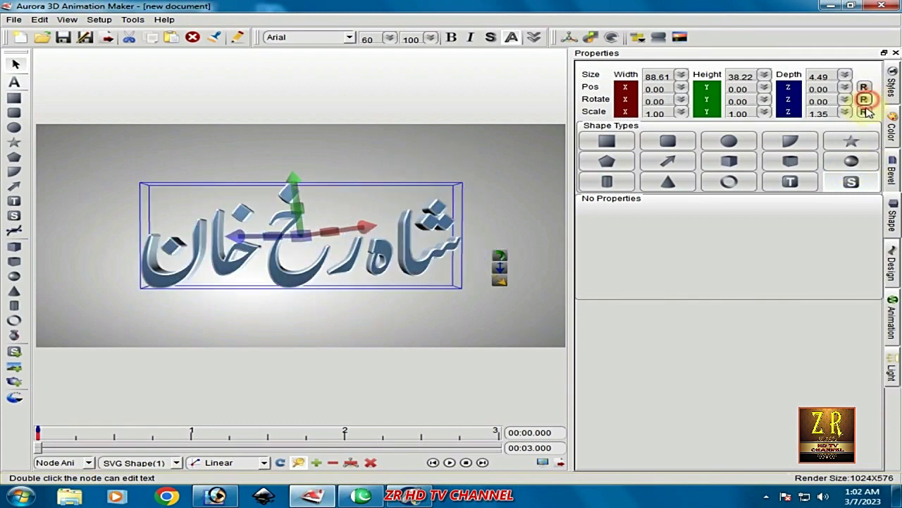
left_click(866, 112)
mouse_move(300, 210)
left_mouse_down()
mouse_move(322, 282)
mouse_move(296, 202)
mouse_move(292, 145)
mouse_move(303, 207)
left_mouse_up()
left_click(863, 86)
left_click(865, 100)
left_click(866, 112)
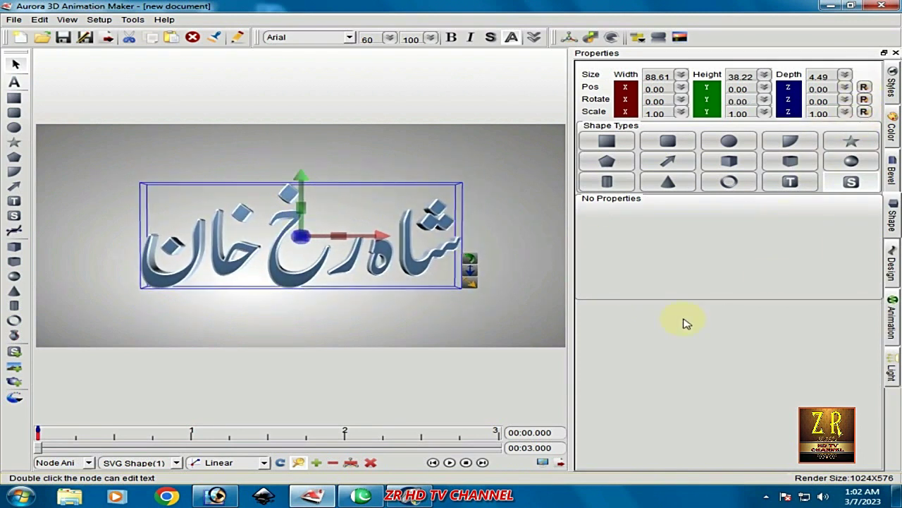
Try the preset shape styles on the lettering one after another and apply the gold one.
left_click(892, 72)
left_click(683, 112)
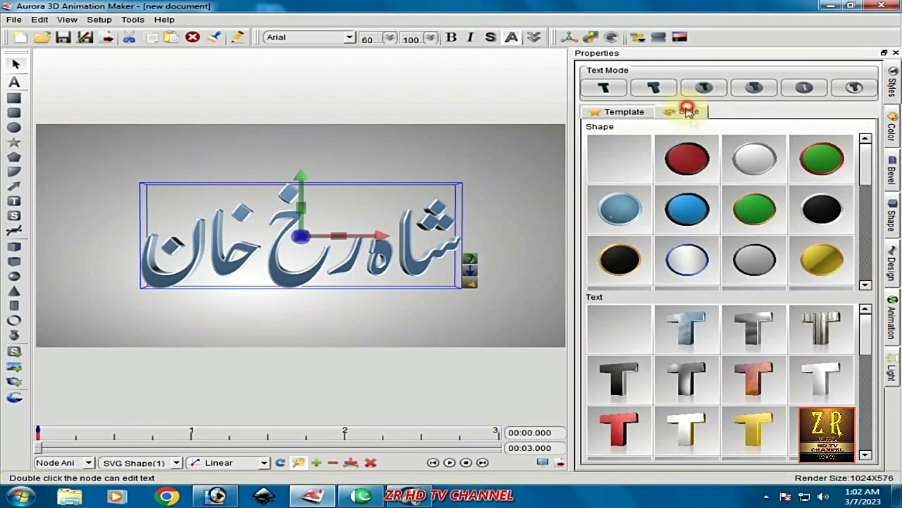
left_click(686, 156)
left_click(753, 156)
left_click(821, 156)
left_click(619, 204)
left_click(688, 208)
left_click(753, 208)
left_click(821, 208)
left_click(619, 260)
left_click(687, 259)
left_click(754, 259)
left_click(821, 260)
mouse_move(303, 208)
left_mouse_down()
mouse_move(351, 301)
mouse_move(301, 205)
mouse_move(279, 80)
mouse_move(281, 10)
mouse_move(307, 213)
left_mouse_up()
left_click(892, 212)
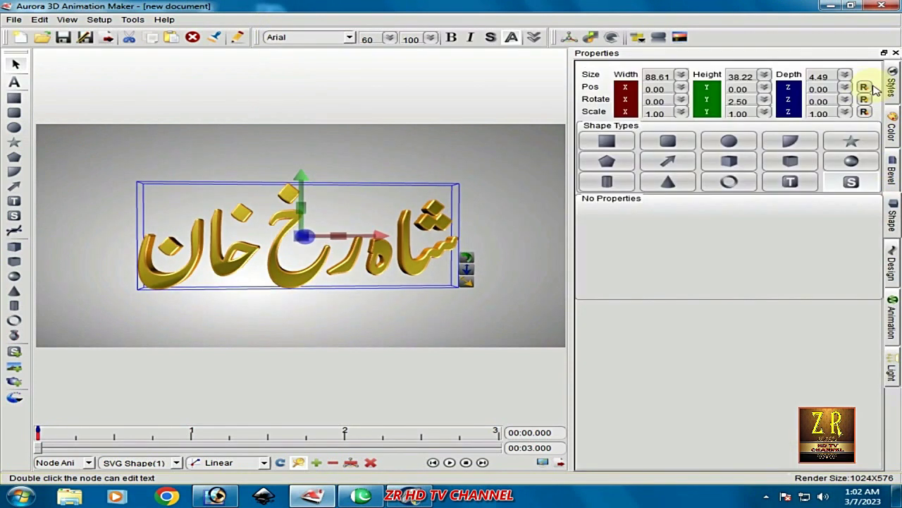
left_click(864, 100)
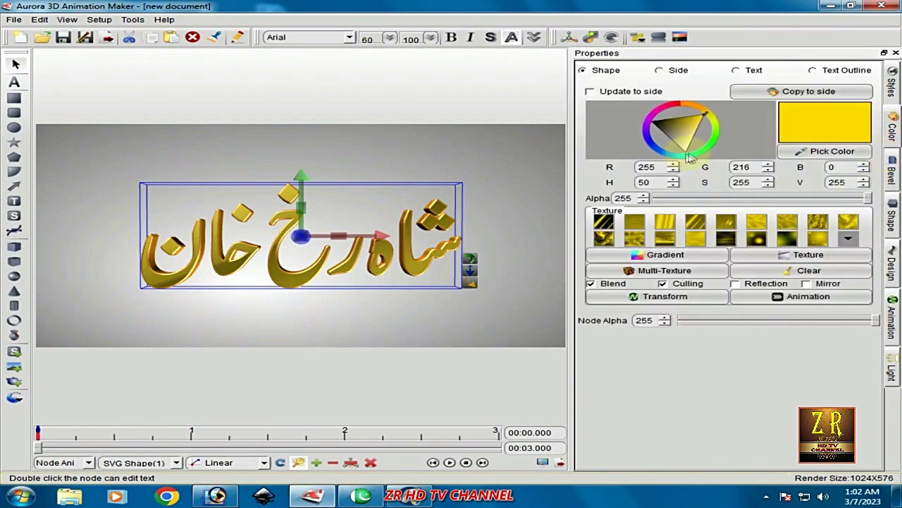
Try several hues on the lettering's front face and colour it blue, RGB 0, 12, 255.
left_click(656, 118)
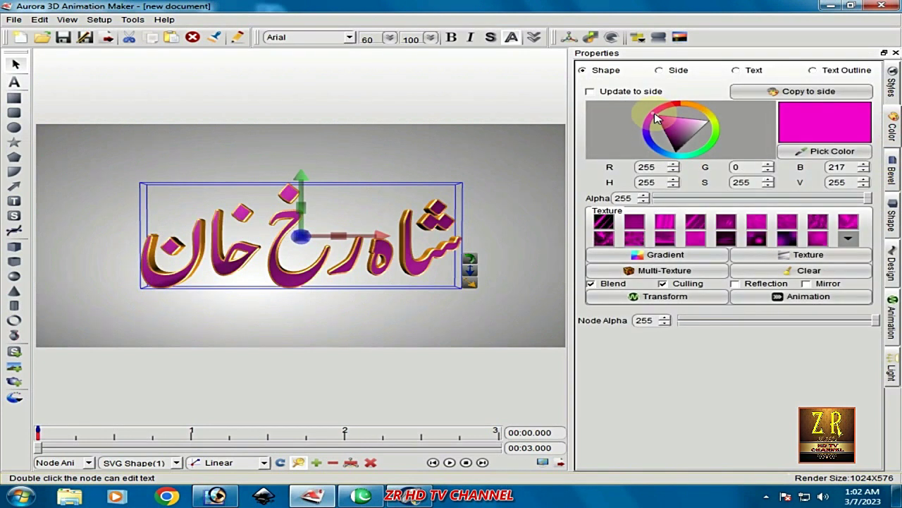
left_click(651, 143)
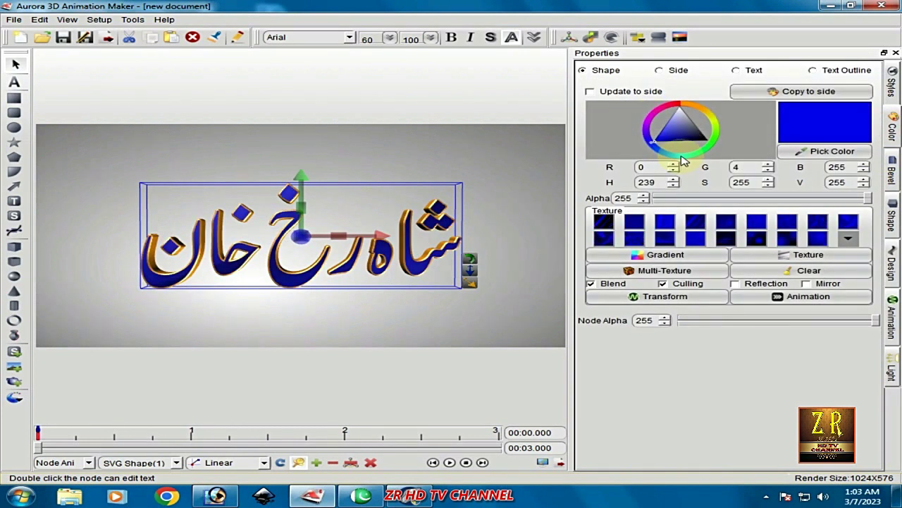
left_click(681, 156)
left_click(707, 148)
left_click(716, 125)
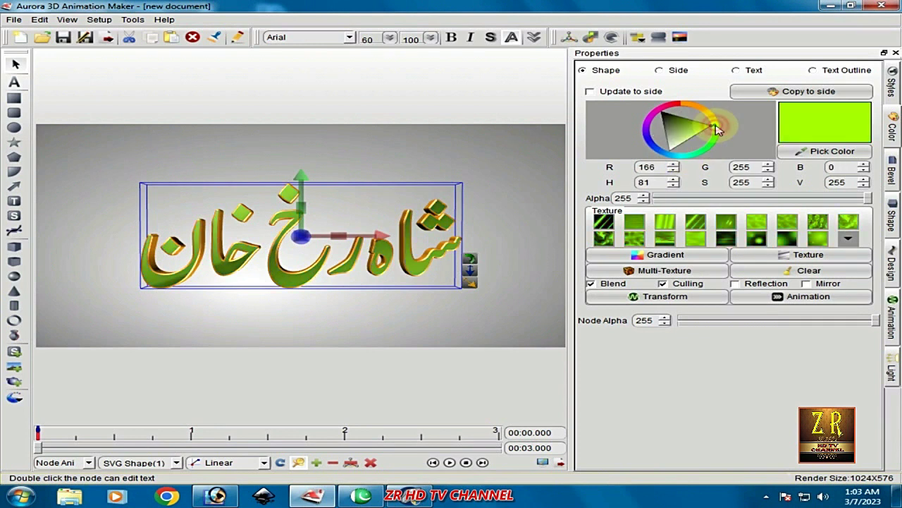
left_click(712, 116)
left_click(688, 105)
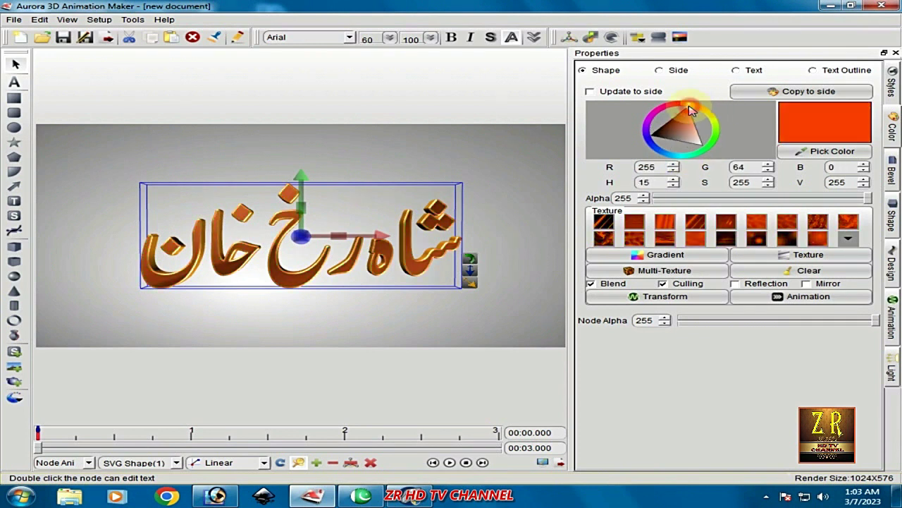
left_click(647, 121)
left_click(650, 142)
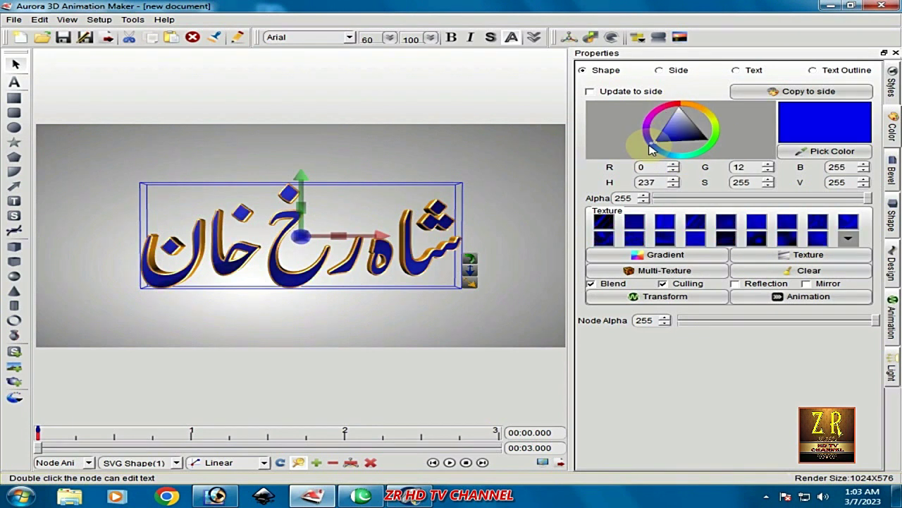
Try other hues on the lettering's sides and colour them golden yellow, RGB 255, 196, 0.
left_click(659, 71)
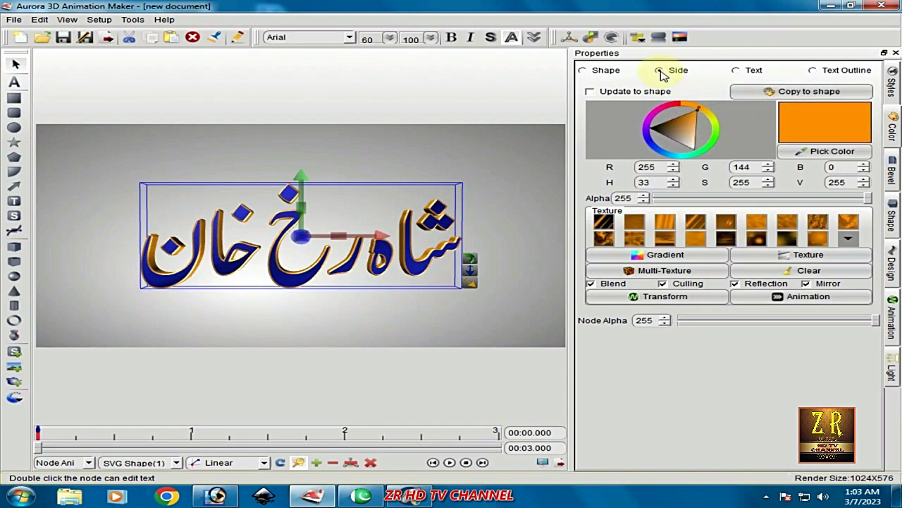
left_click(655, 118)
left_click(670, 157)
left_click(653, 146)
left_click(707, 115)
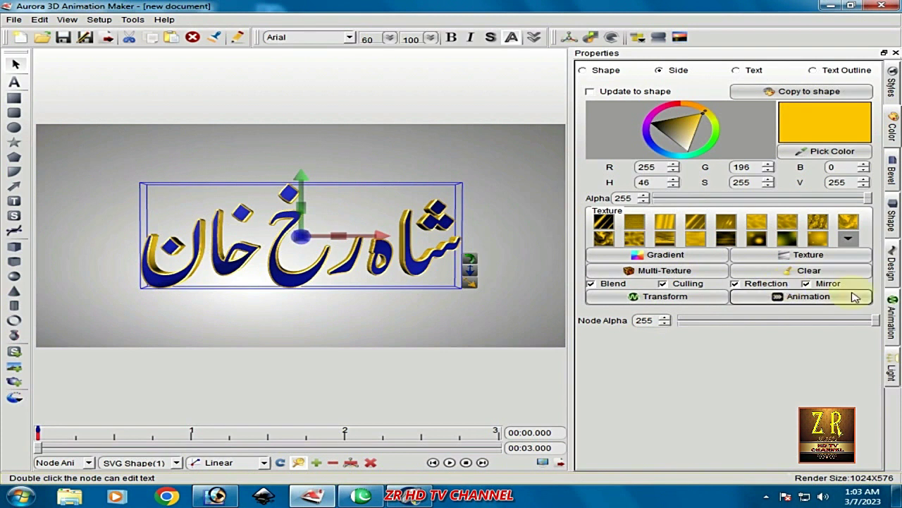
Apply the Horizontal scroll half texture animation to the lettering's sides.
left_click(808, 297)
left_click(514, 203)
left_click(484, 228)
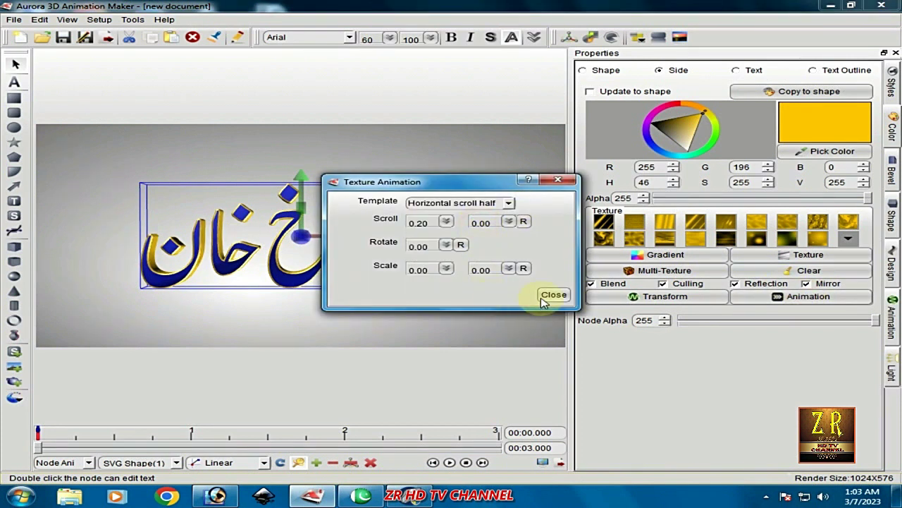
left_click(550, 293)
Turn the lettering to expose its sides, try different side textures, and turn it back to face almost straight forward.
left_click_drag(304, 210, 345, 282)
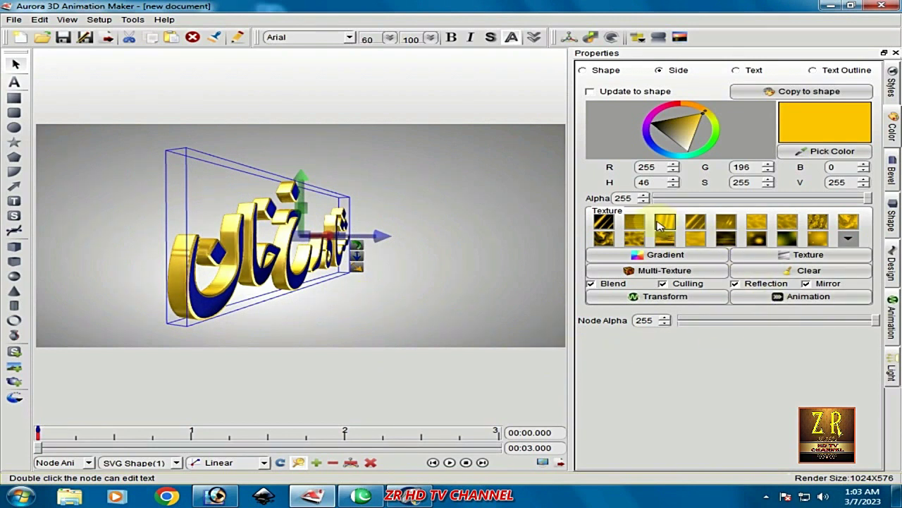
left_click(603, 222)
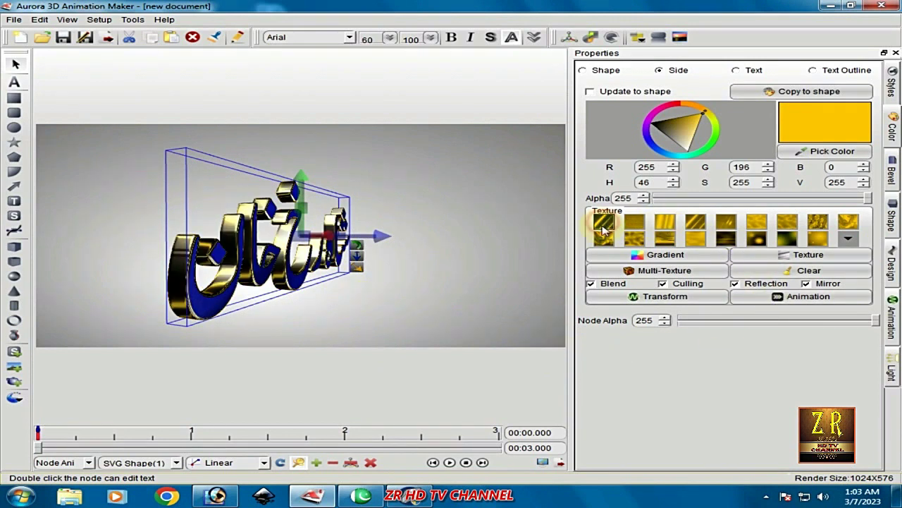
left_click(604, 240)
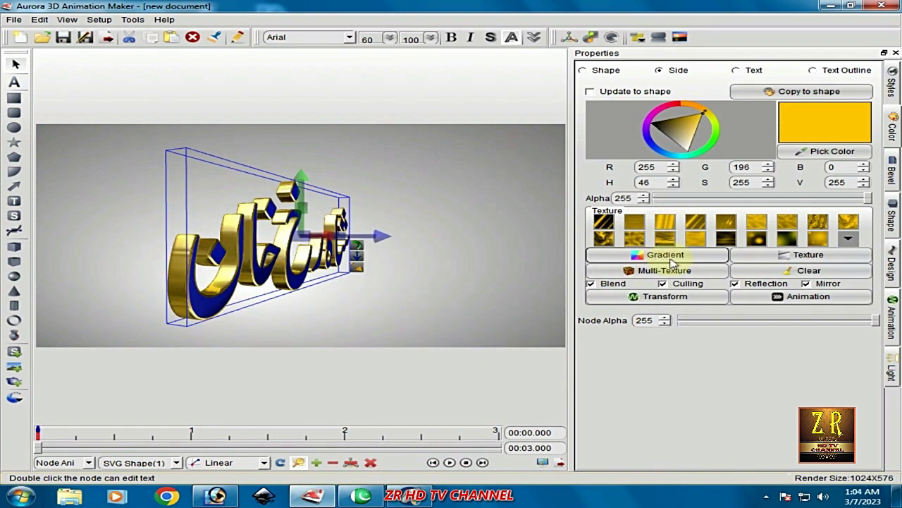
left_click(810, 253)
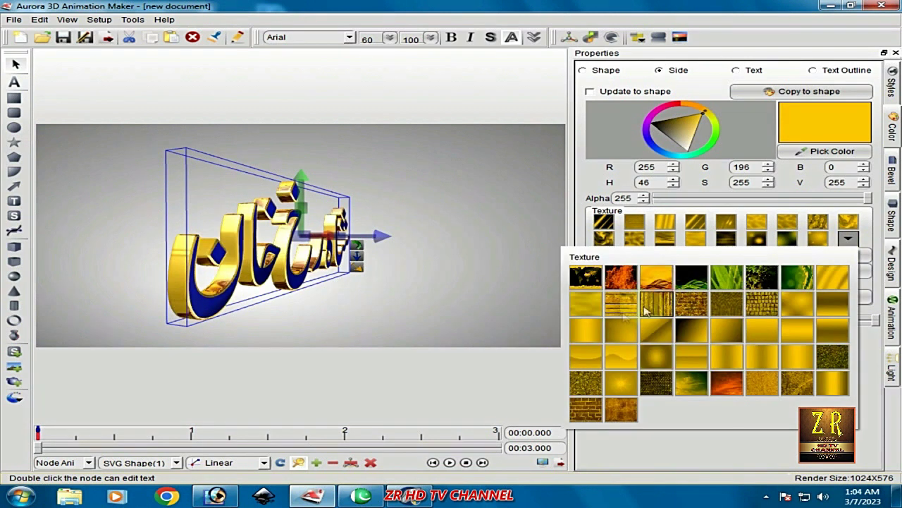
left_click(306, 211)
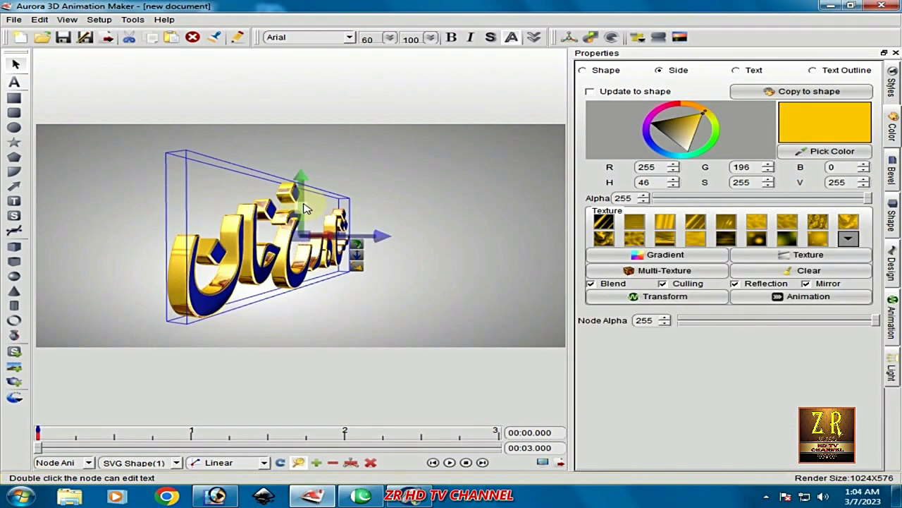
left_click_drag(303, 214, 276, 162)
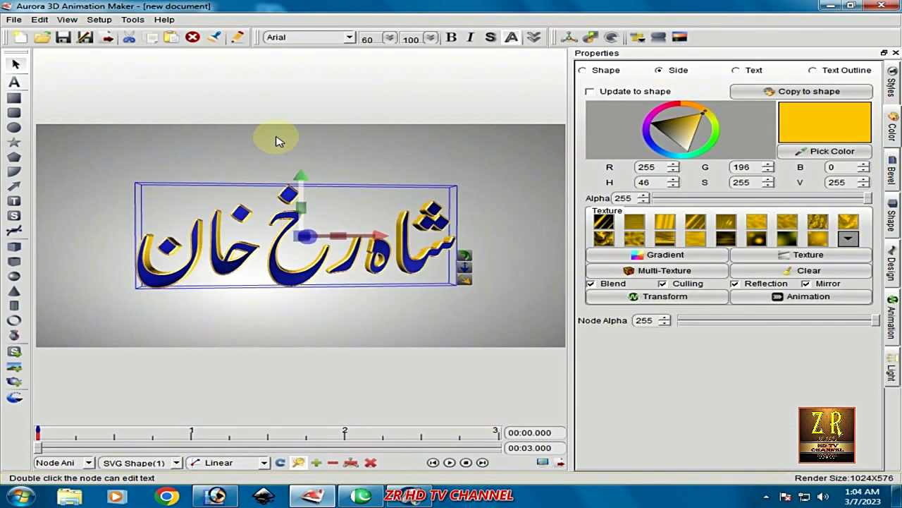
Give the lettering's front face the third texture in the first row of the extended texture library.
left_click(582, 70)
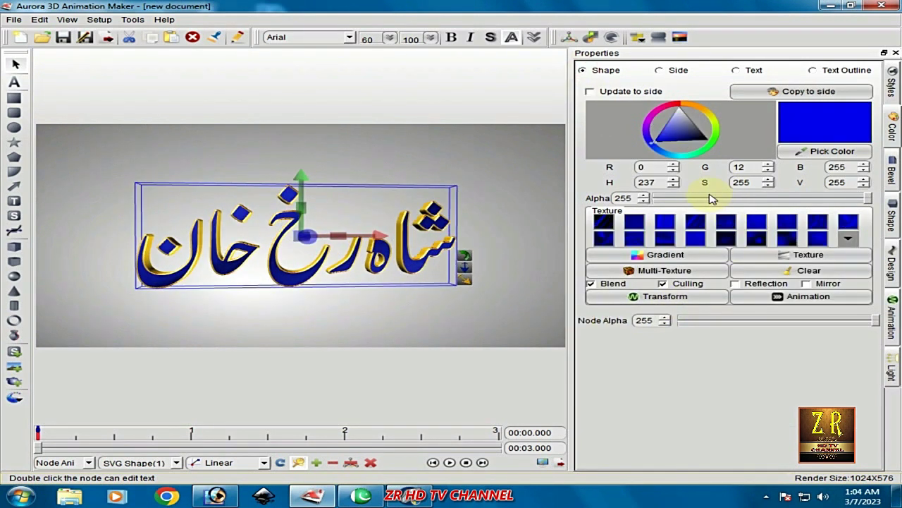
left_click(846, 238)
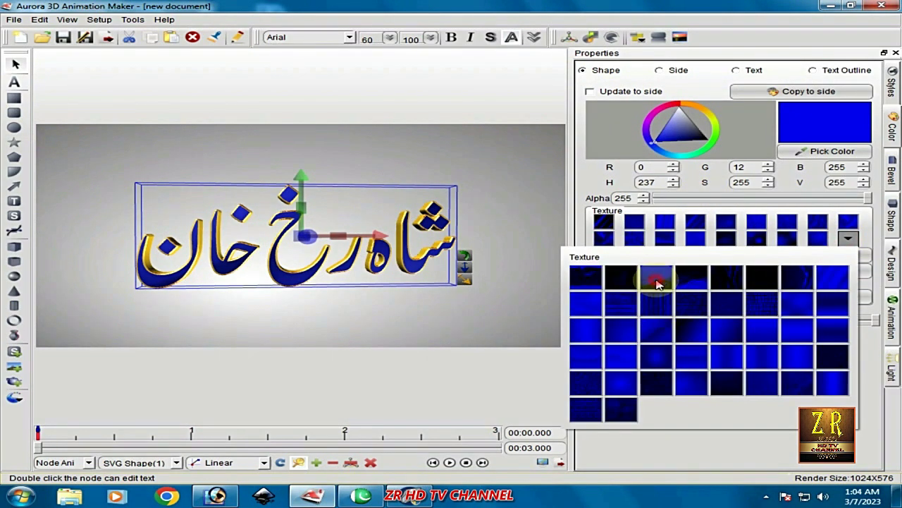
left_click(531, 392)
Apply a texture animation template to the lettering's front face and deselect the lettering.
left_click(767, 296)
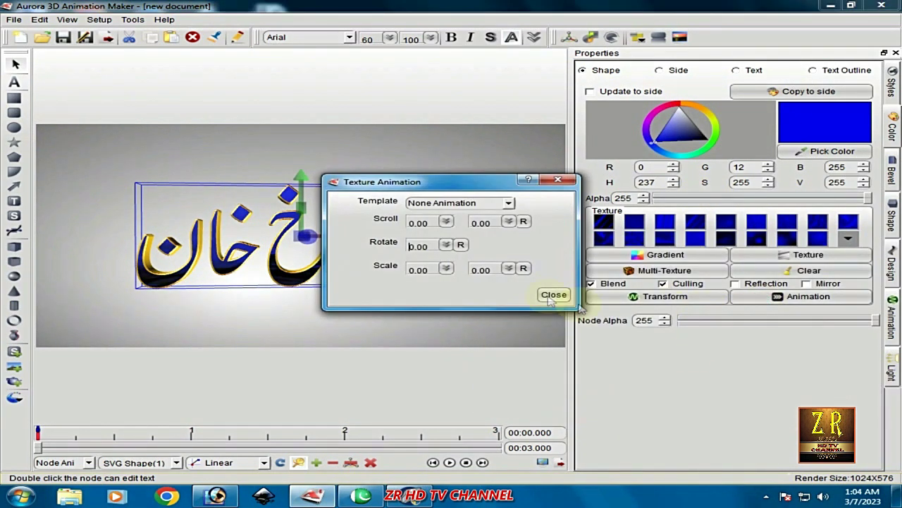
left_click(508, 203)
left_click(476, 231)
left_click(553, 294)
left_click(377, 317)
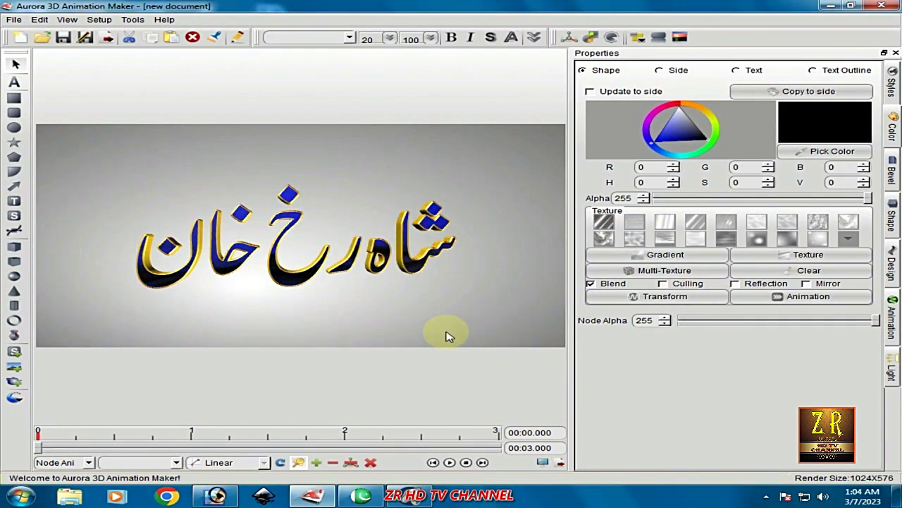
Select the lettering at the start of the timeline and move it left until it is completely out of the frame.
left_click(330, 317)
key("Left")
key("Left")
key("Left")
key("Left")
key("Left")
key("Left")
key("Left")
key("Left")
key("Left")
key("Left")
key("Left")
key("Left")
key("Left")
key("Left")
key("Left")
key("Left")
key("Left")
key("Left")
key("Left")
key("Left")
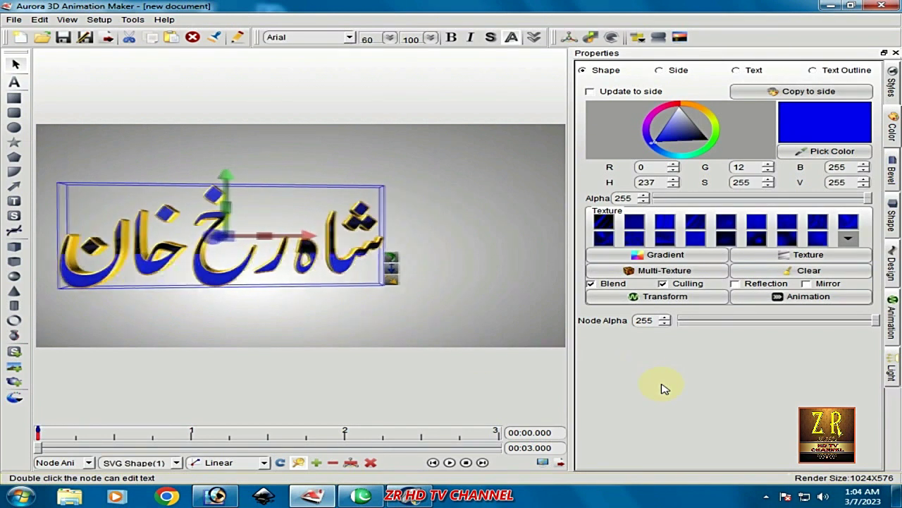
key("Left")
key("Left")
key("Left")
key("Left")
key("Left")
key("Left")
key("Left")
key("Left")
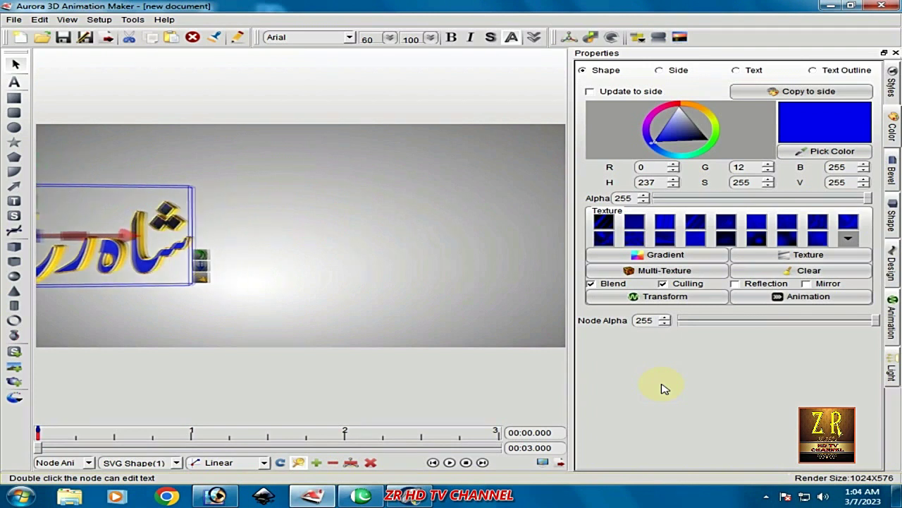
key("Left")
key("Left")
key("Left")
key("Left")
key("Left")
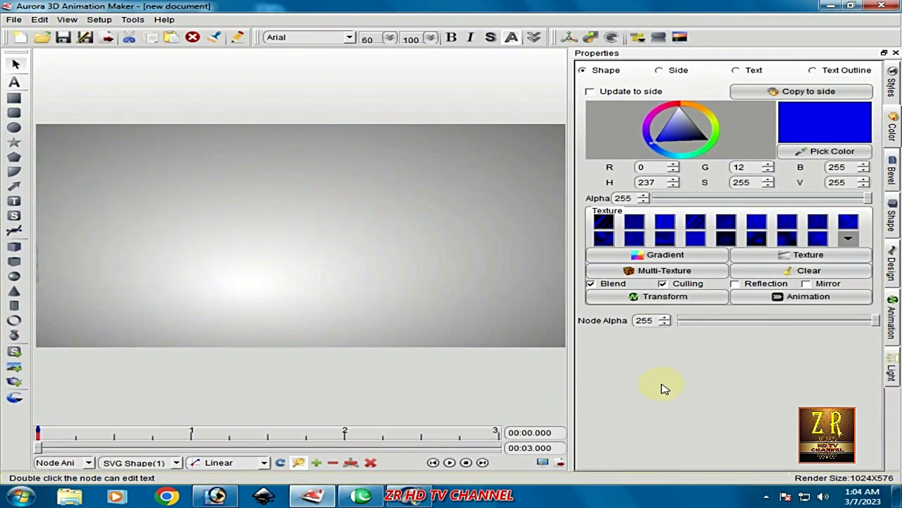
At the 3-second mark, select SVG Shape(1), bring the lettering back to the middle of the frame, and play the animation.
left_click(176, 464)
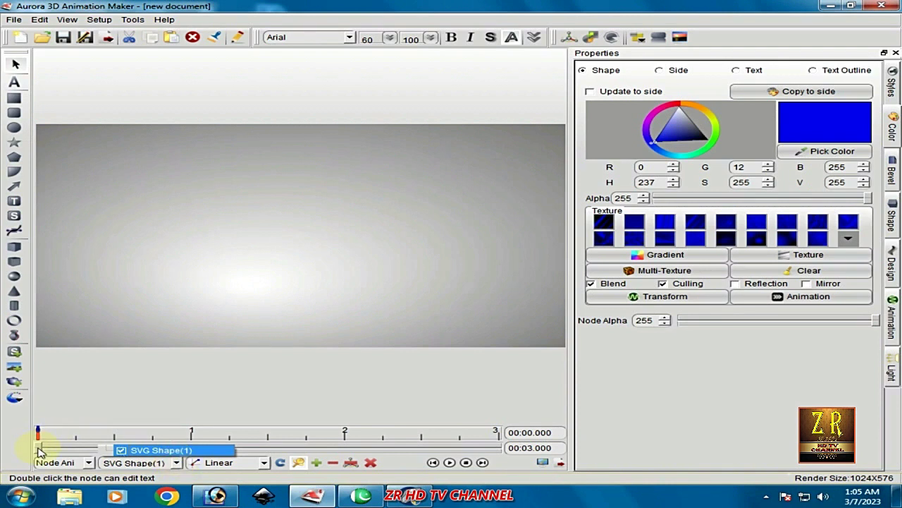
left_click_drag(39, 452, 513, 485)
left_click(178, 462)
left_click(162, 450)
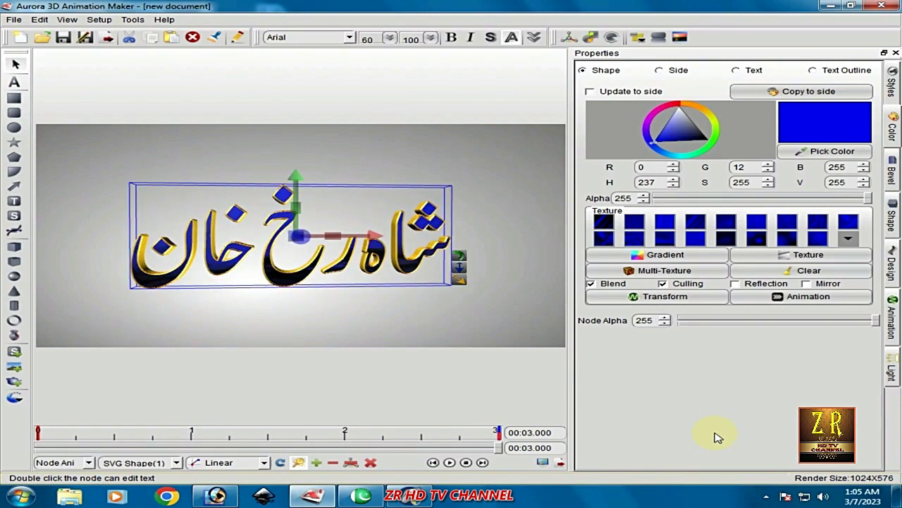
left_click(288, 316)
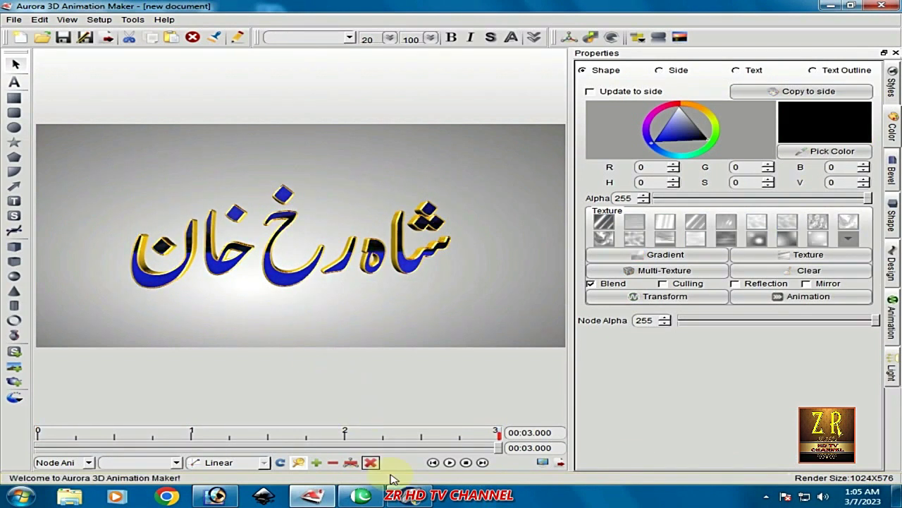
left_click(449, 463)
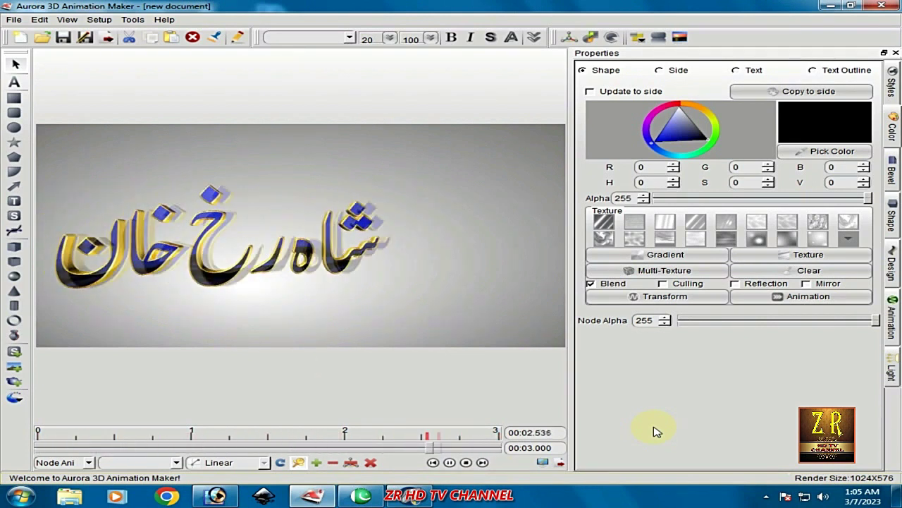
Export the current frame as a PNG with a transparent background to the Desktop, named imeg pic shah rukh khan 4.
left_click(107, 37)
left_click(137, 53)
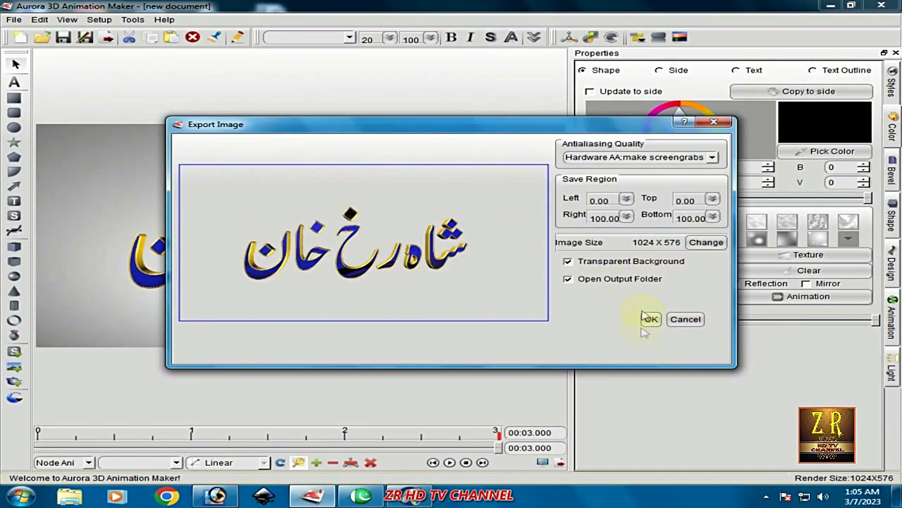
left_click(648, 320)
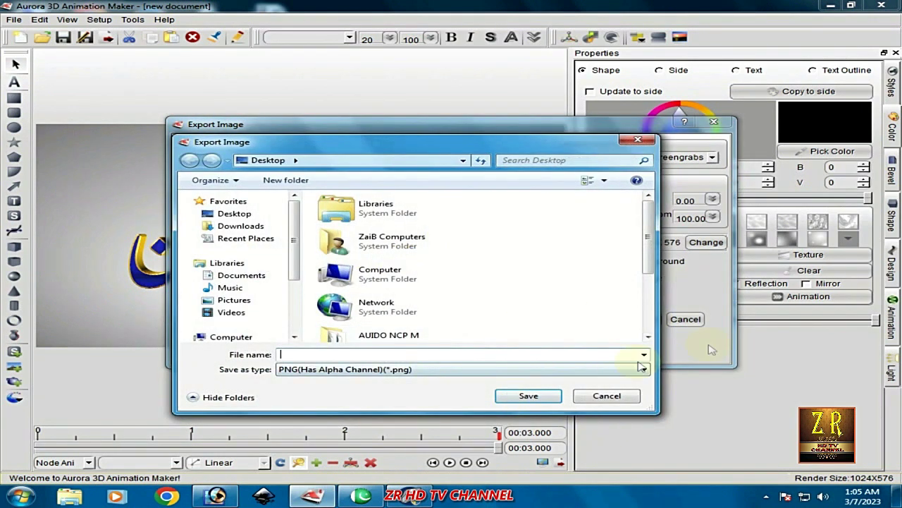
type("imeg pic shah rukh khan 4")
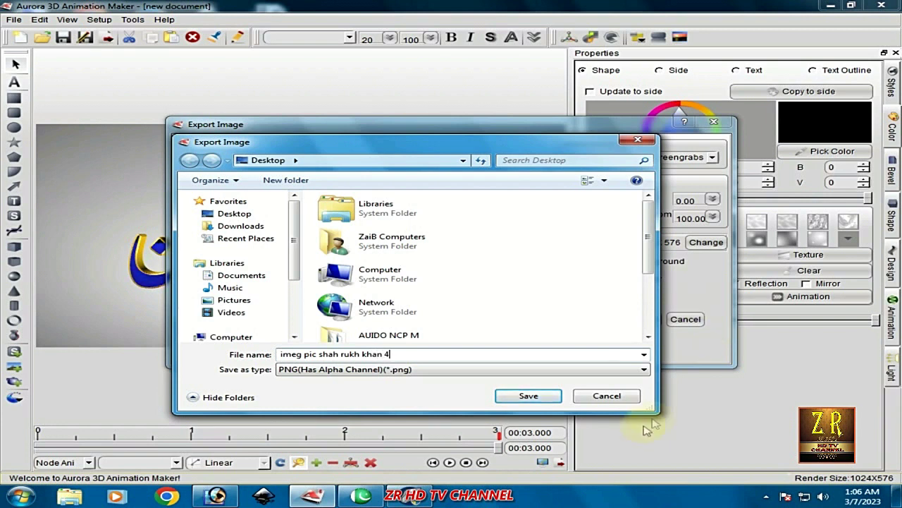
left_click(530, 396)
left_click(447, 256)
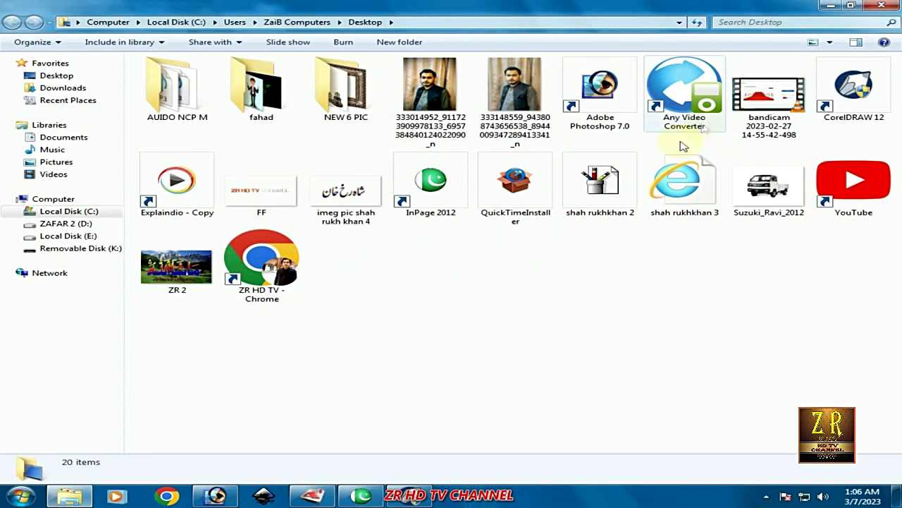
Open imeg pic shah rukh khan 4 in Photoshop, scale the lettering to about a third of its size and place it near the canvas's lower edge.
double_click(345, 192)
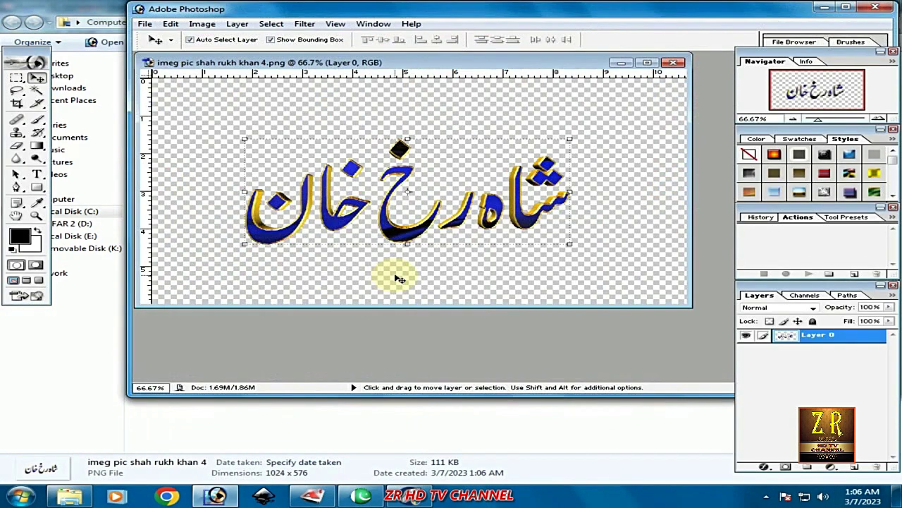
mouse_move(409, 237)
left_mouse_down()
mouse_move(403, 254)
mouse_move(389, 237)
mouse_move(405, 232)
left_mouse_up()
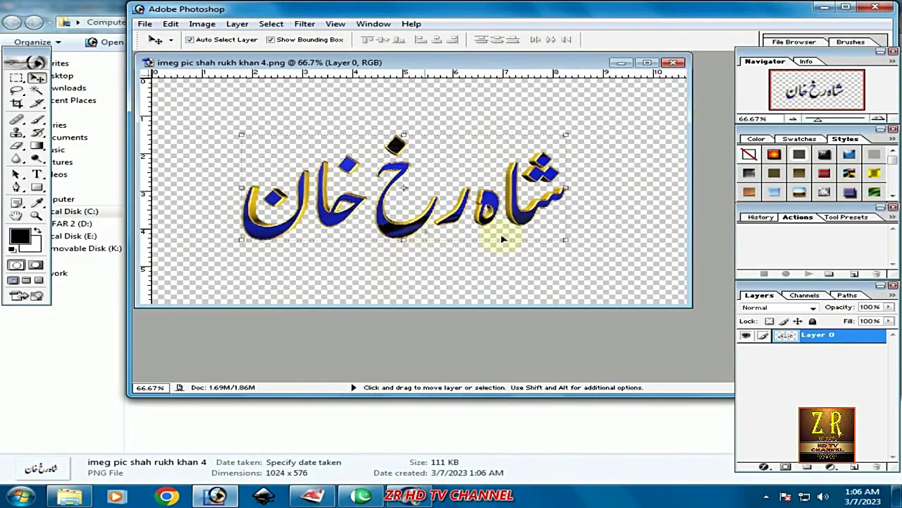
left_click_drag(564, 138, 433, 201)
left_click_drag(373, 214, 585, 254)
left_click_drag(456, 228, 557, 252)
left_click_drag(638, 271, 490, 281)
left_click(37, 76)
left_click(465, 166)
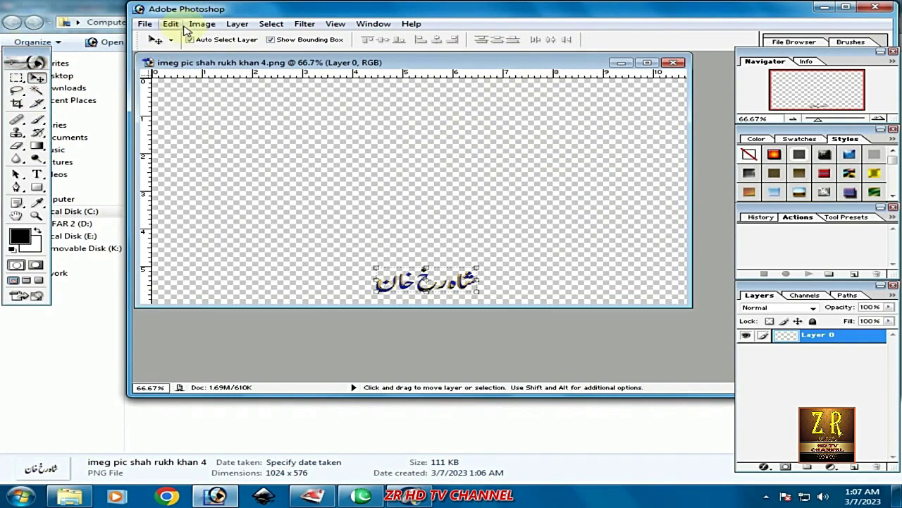
Save the edited picture as a BMP copy on the Desktop in Windows format with 24-bit depth.
left_click(848, 9)
left_click(13, 19)
left_click(32, 126)
left_click(423, 266)
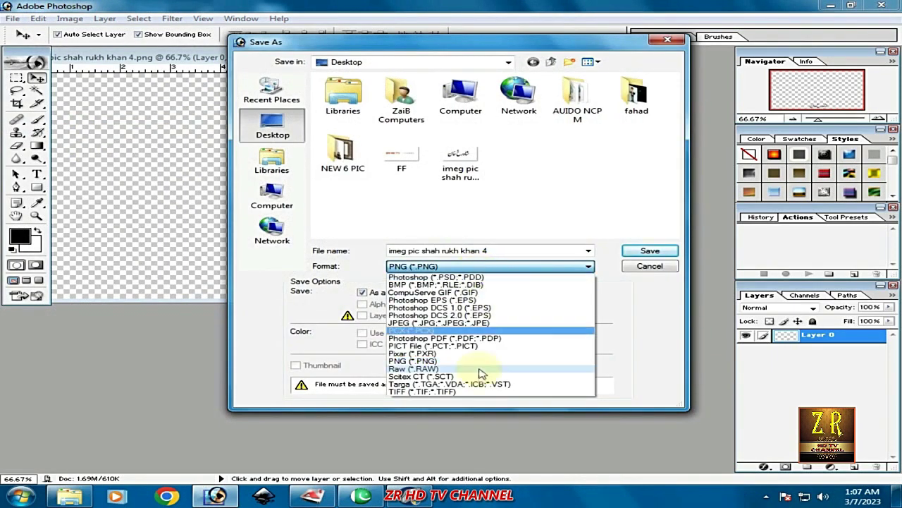
left_click(487, 284)
left_click(650, 251)
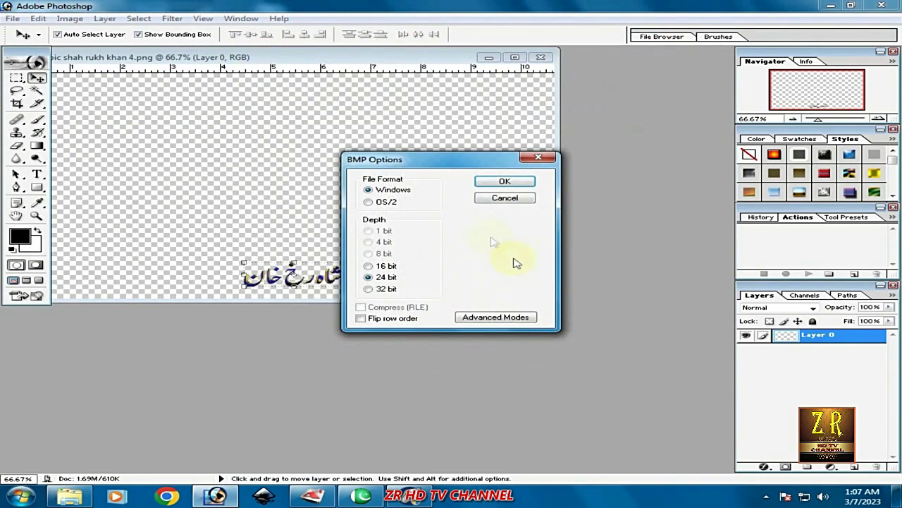
left_click(504, 181)
View the saved BMP copy from the Desktop folder in the photo viewer, and return to Aurora 3D Animation Maker.
left_click(832, 7)
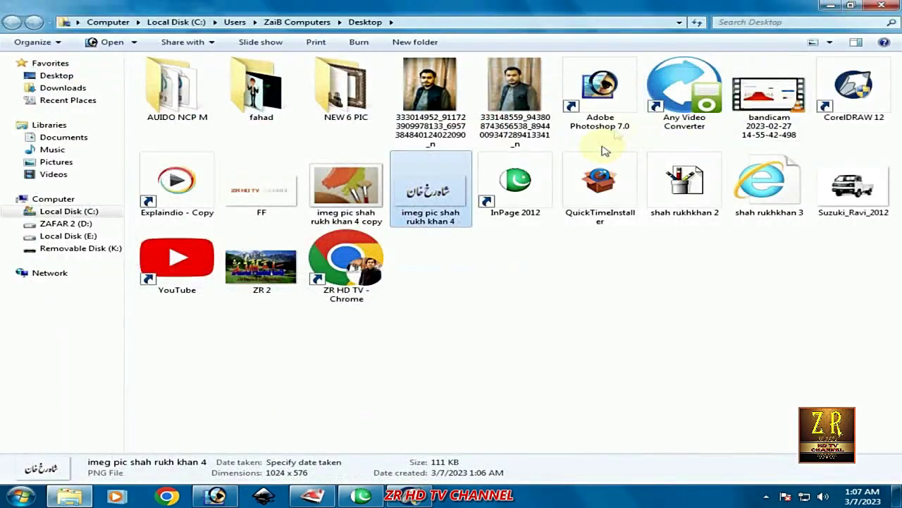
left_click(473, 271)
double_click(342, 194)
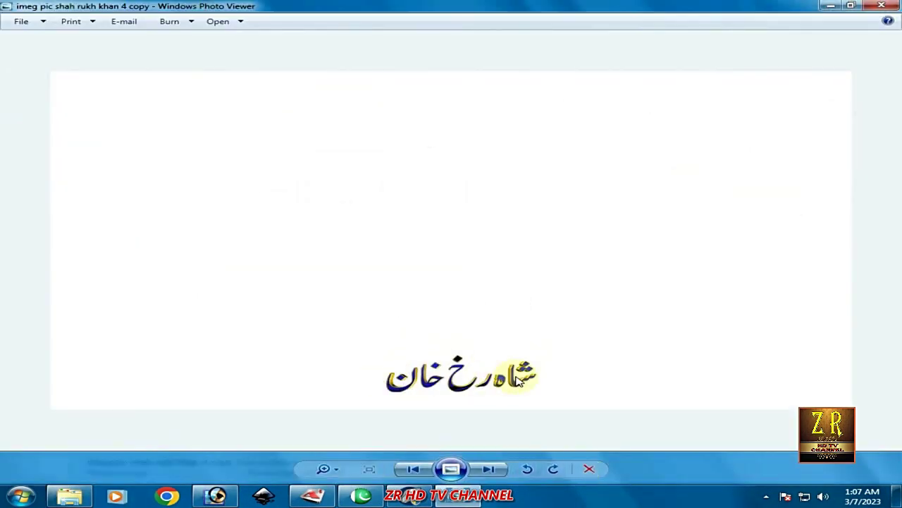
left_click(880, 5)
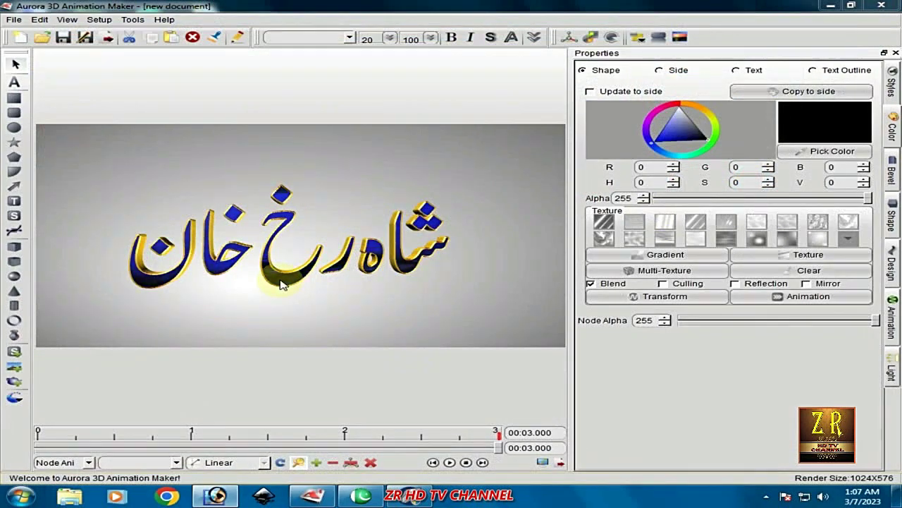
Select the lettering at the start of the timeline, remove all its keyframes and reselect SVG Shape(1).
left_click(281, 285)
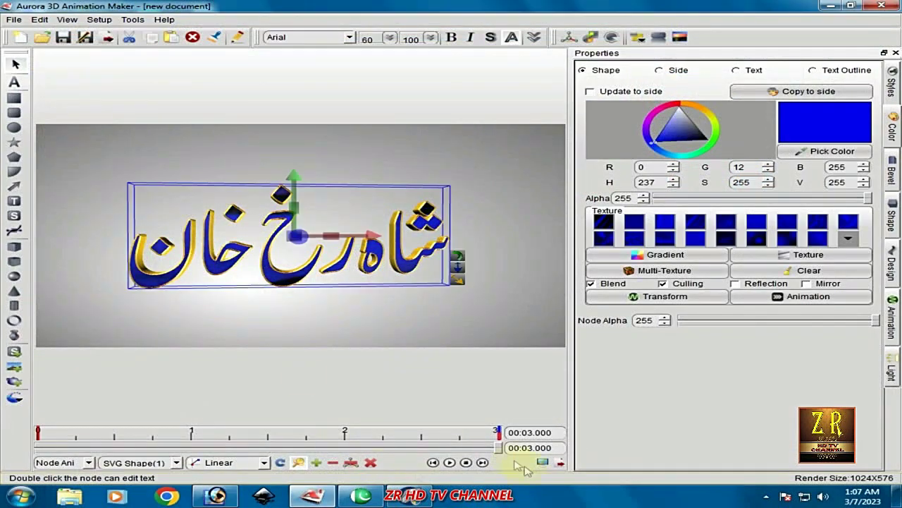
left_click(37, 434)
left_click_drag(55, 449, 3, 457)
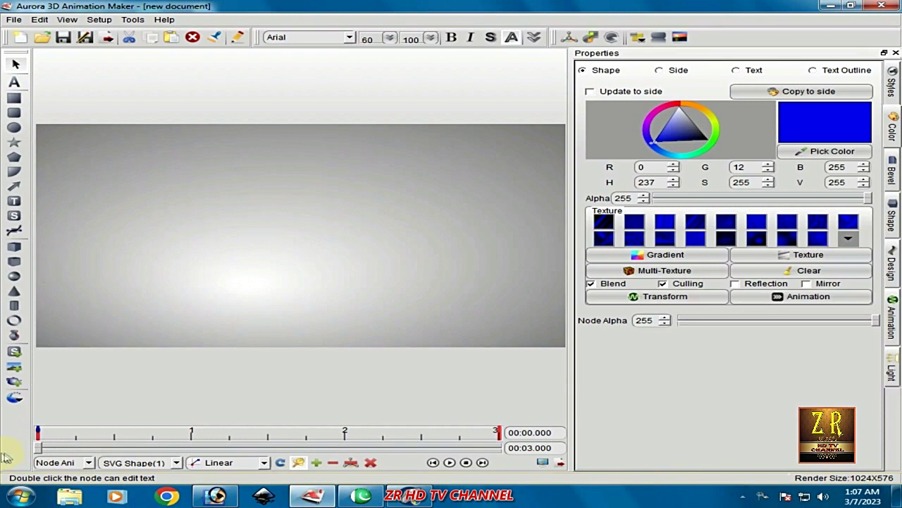
right_click(37, 429)
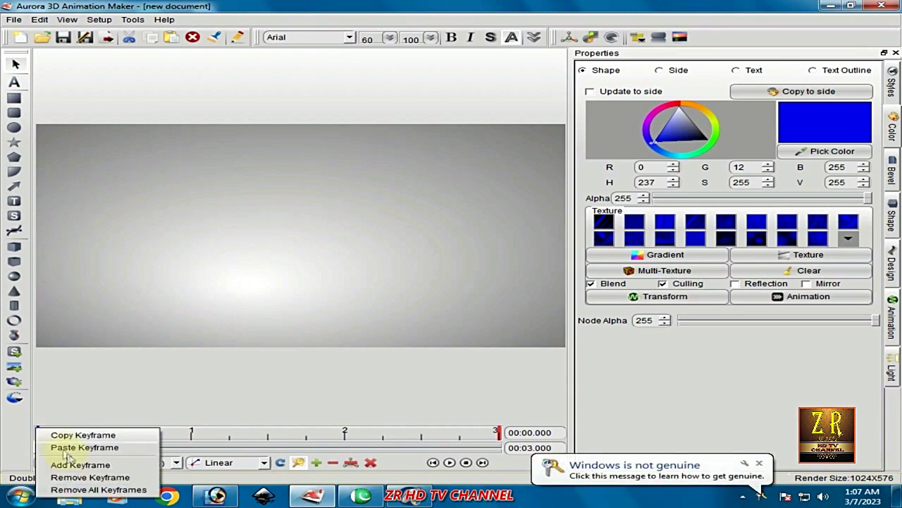
left_click(81, 488)
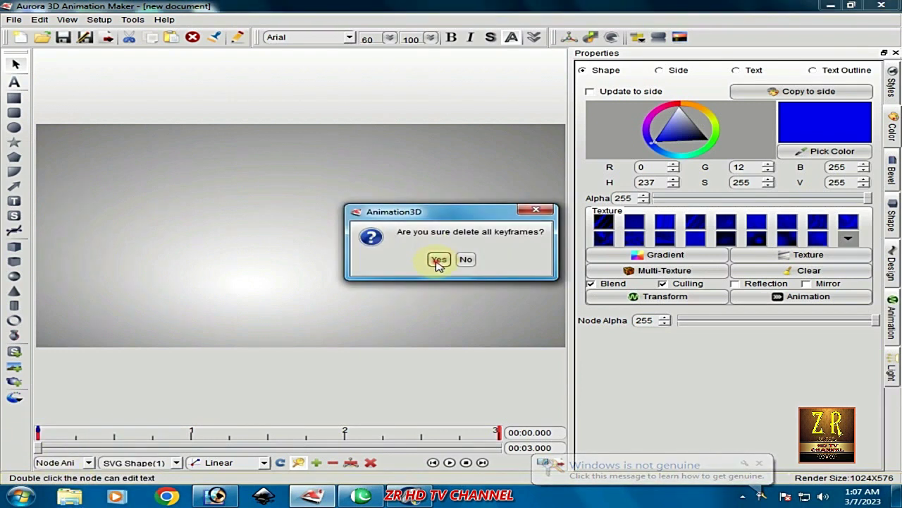
left_click(438, 260)
left_click(175, 462)
left_click(173, 448)
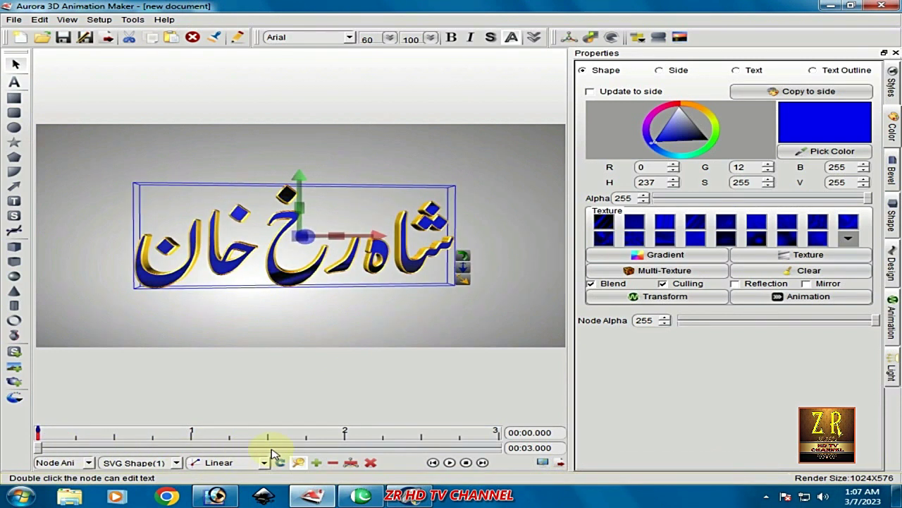
Reset the lettering's position, rotation and scale, play the animation and deselect the lettering.
left_click(891, 215)
left_click(864, 86)
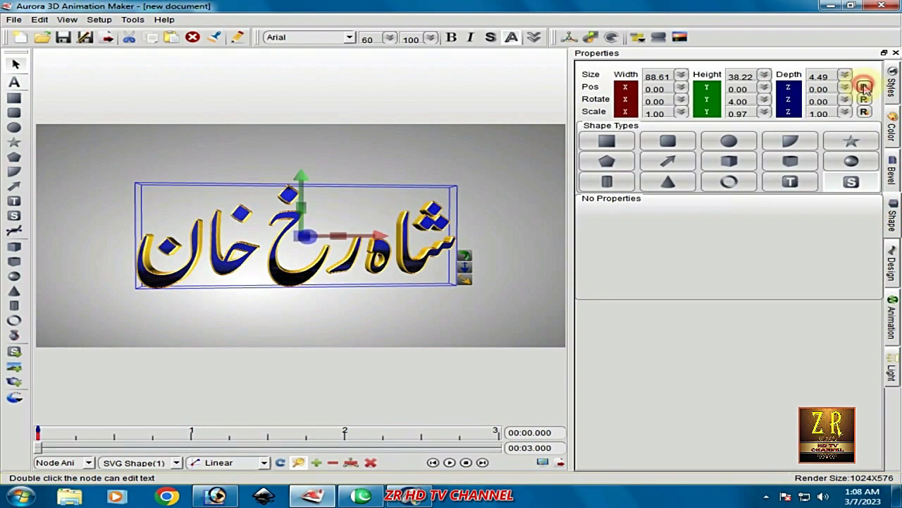
left_click(449, 462)
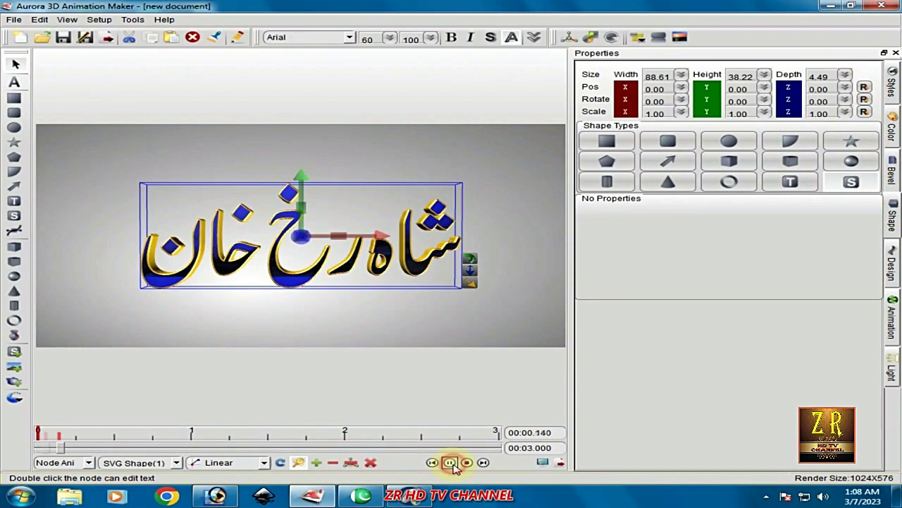
left_click(447, 344)
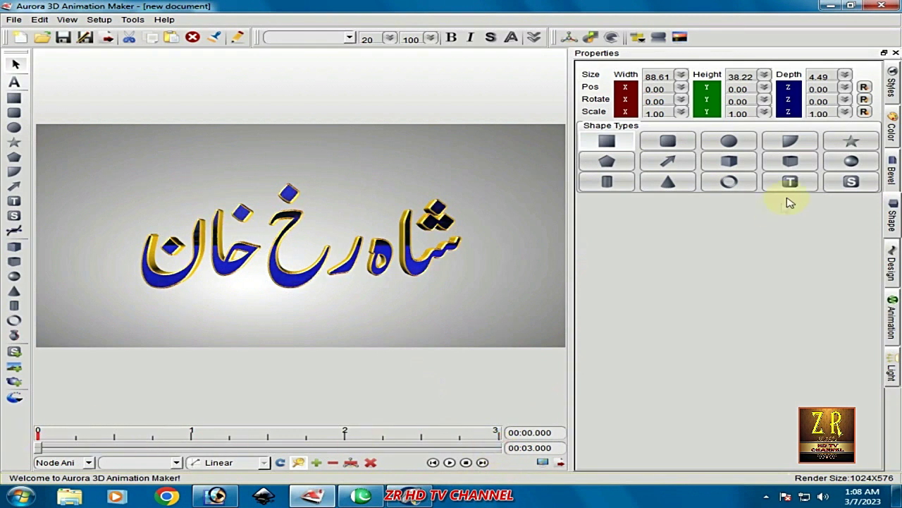
Try the by-letter Rotate preset and the 90° Swing preset on the lettering, and preview the animation.
left_click(891, 316)
left_click(414, 274)
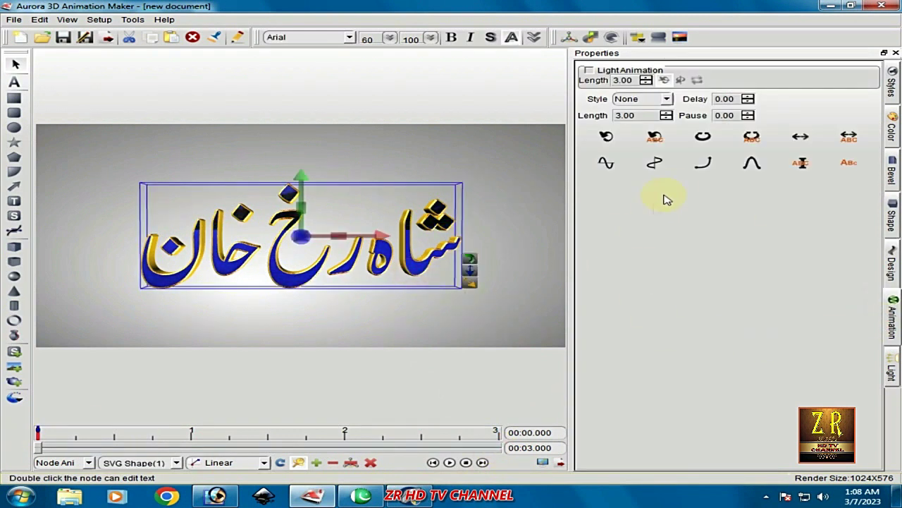
left_click(655, 137)
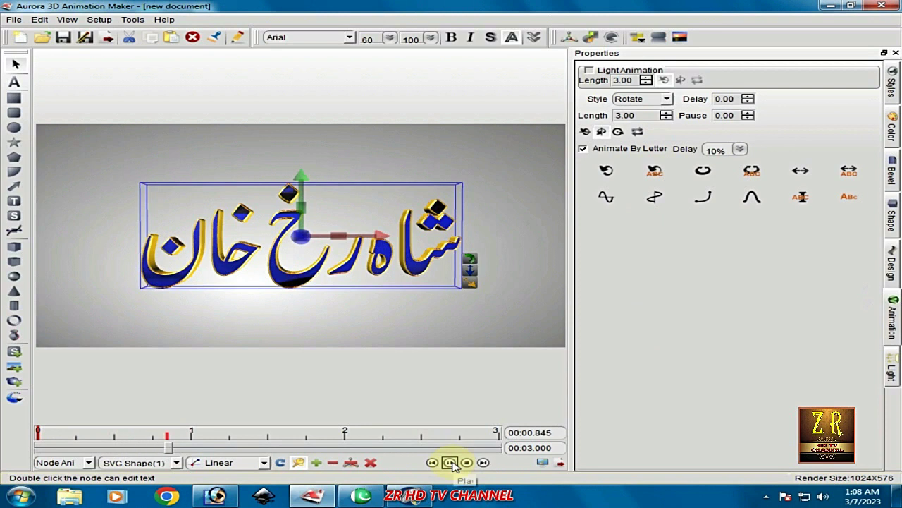
left_click(800, 196)
left_click(525, 332)
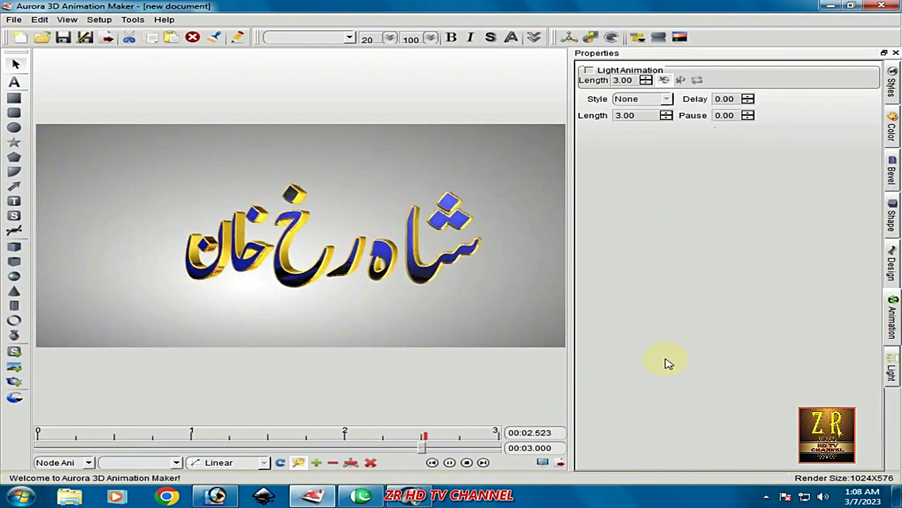
left_click(449, 463)
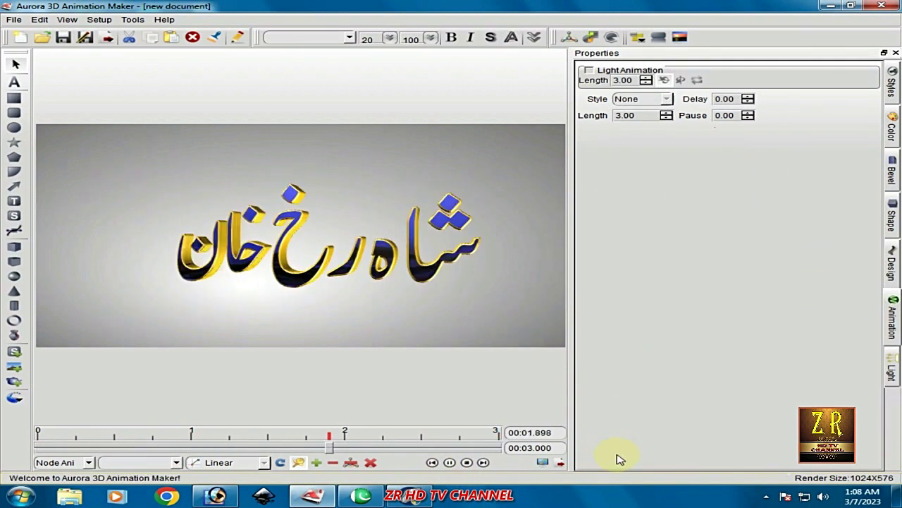
Apply the whole-text animation preset with the double-headed arrow to the lettering and play the result.
left_click(421, 277)
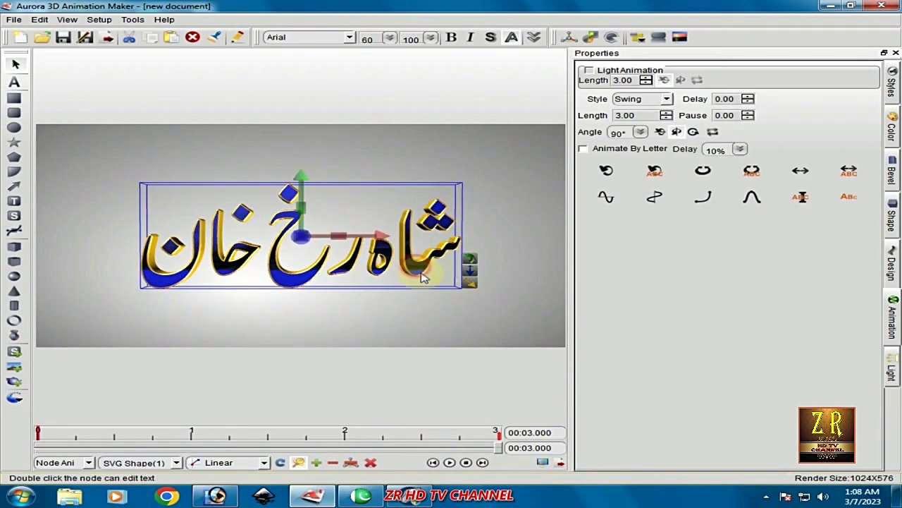
left_click(450, 463)
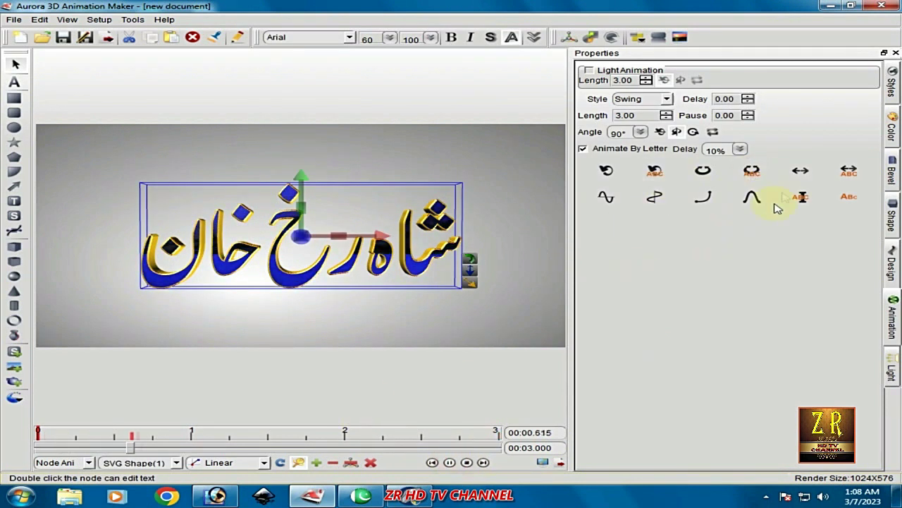
left_click(800, 170)
left_click(504, 317)
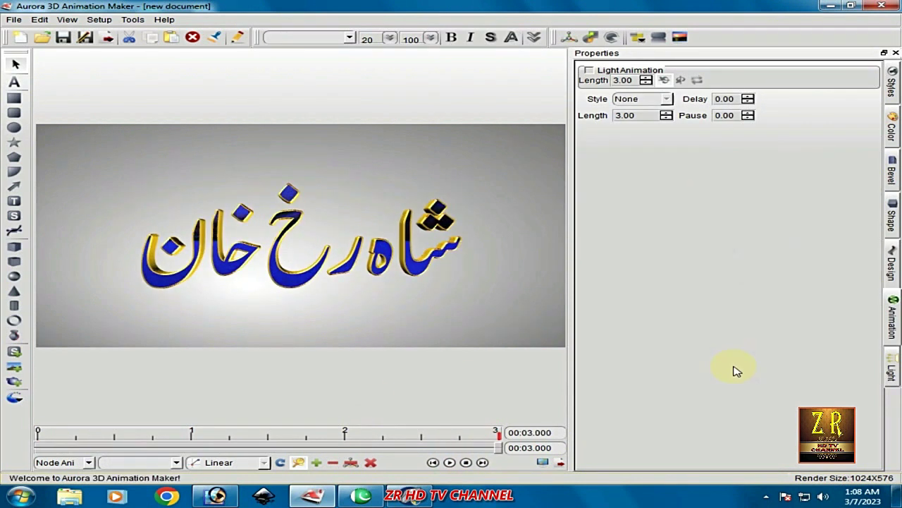
left_click(450, 463)
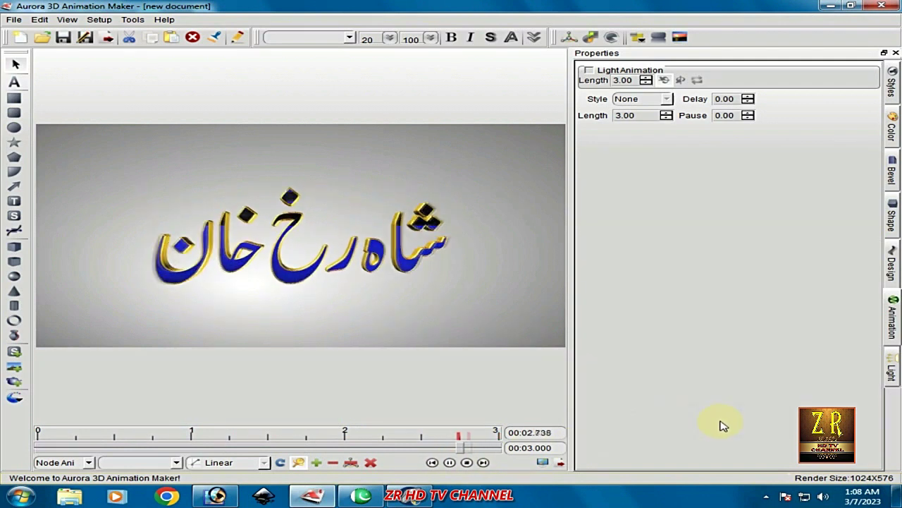
Export the animation as an uncompressed video with transparent background, using the Web render profile at 640x480 and the file name shah rukh khan 5 avi.
left_click(39, 19)
left_click(195, 64)
left_click(107, 37)
left_click(131, 66)
left_click(563, 198)
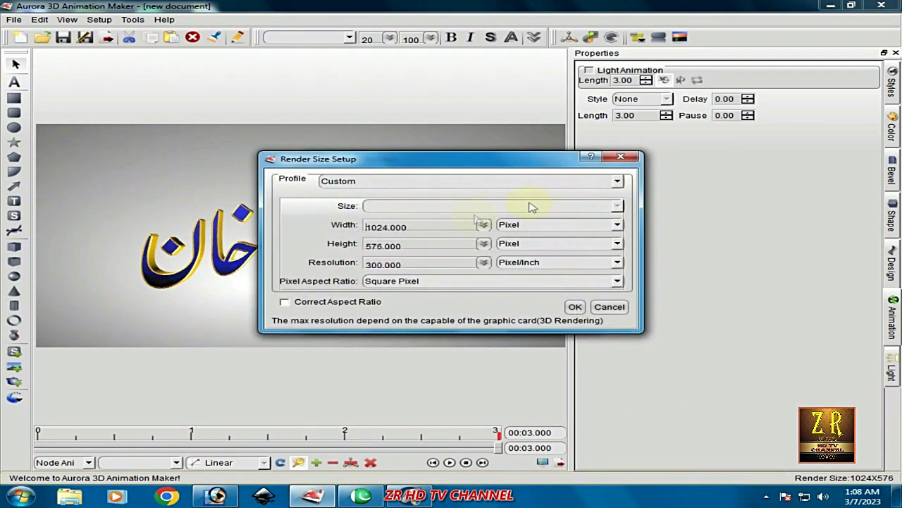
left_click(623, 180)
left_click(423, 222)
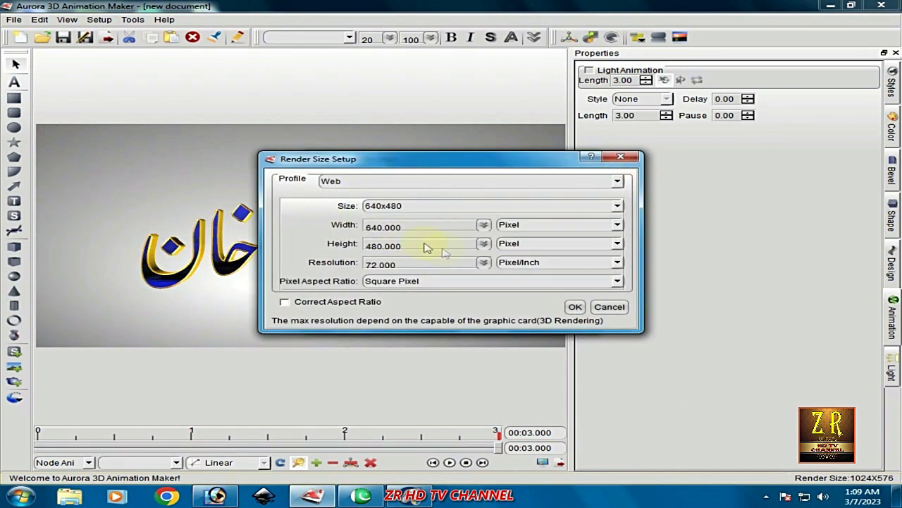
left_click(572, 307)
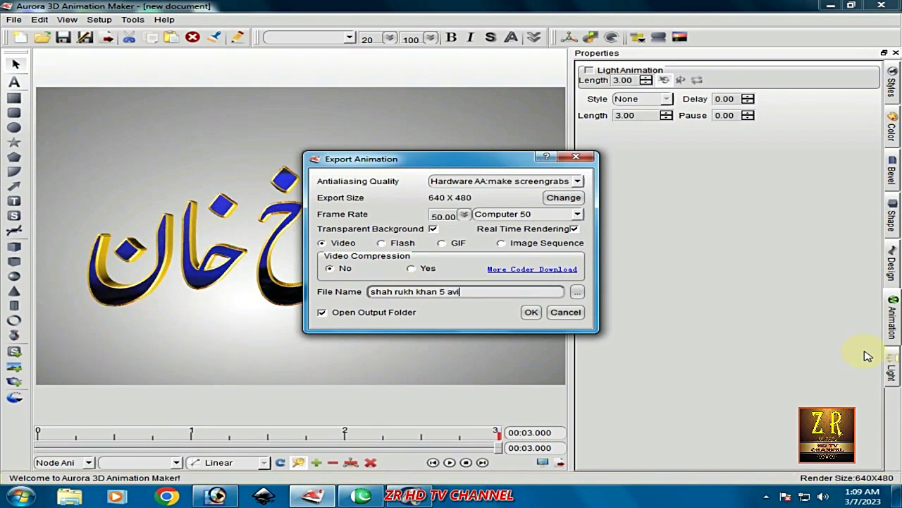
left_click(531, 311)
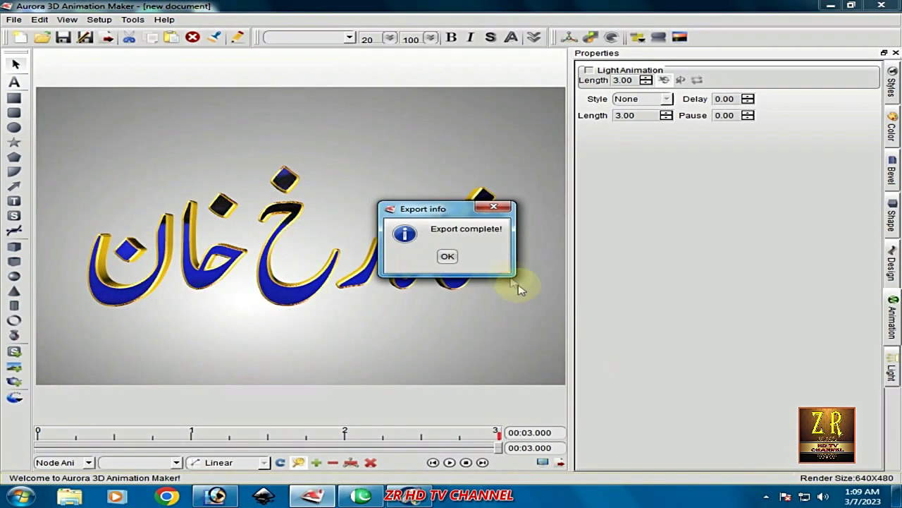
left_click(447, 257)
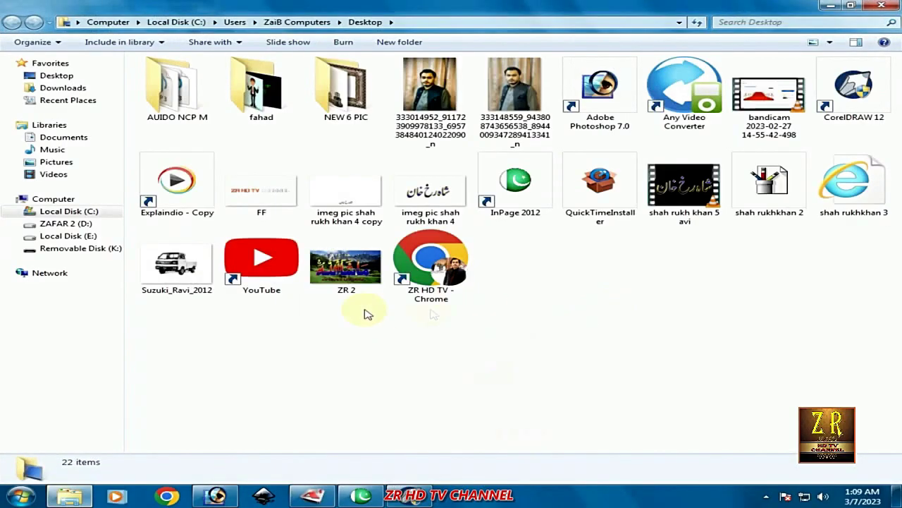
Play the exported video shah rukh khan 5 avi from the Desktop folder in full screen.
right_click(640, 345)
double_click(684, 187)
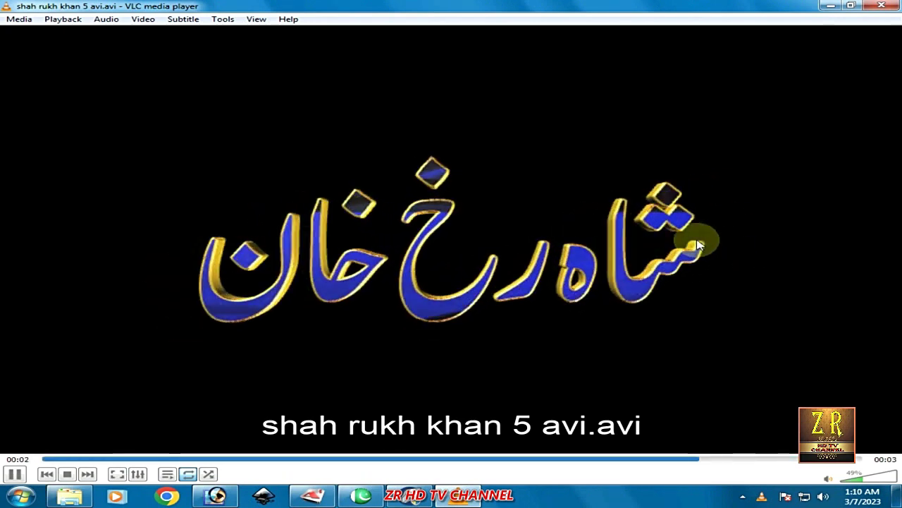
double_click(709, 242)
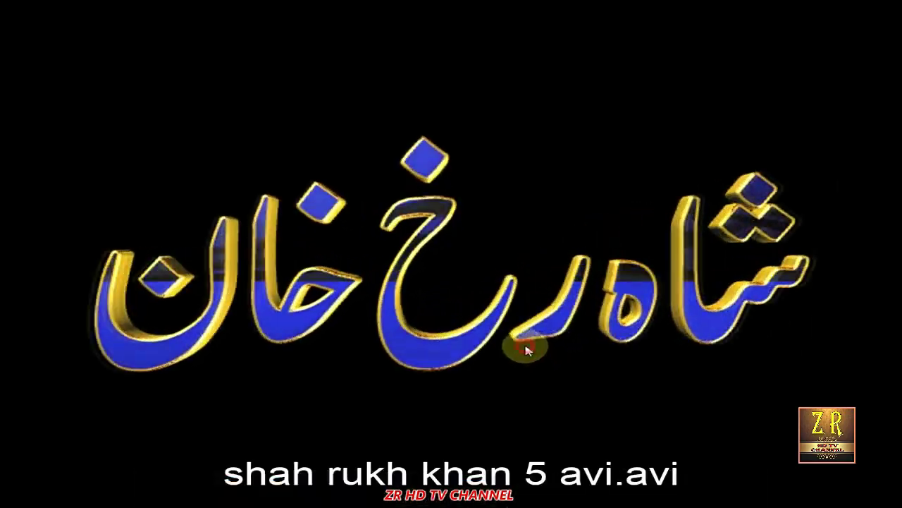
Close the video playback, select the lettering and turn off texture blending for its front shape.
double_click(525, 350)
key("alt+F4")
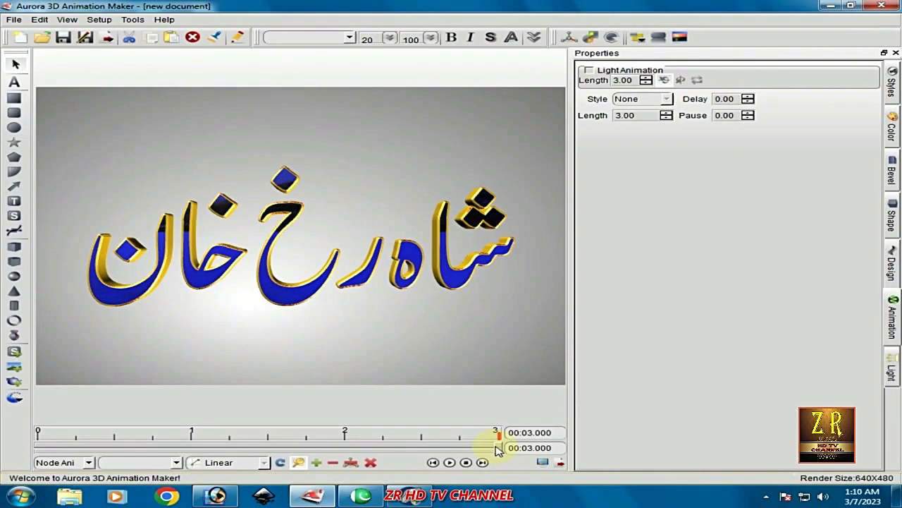
left_click(554, 267)
left_click(891, 129)
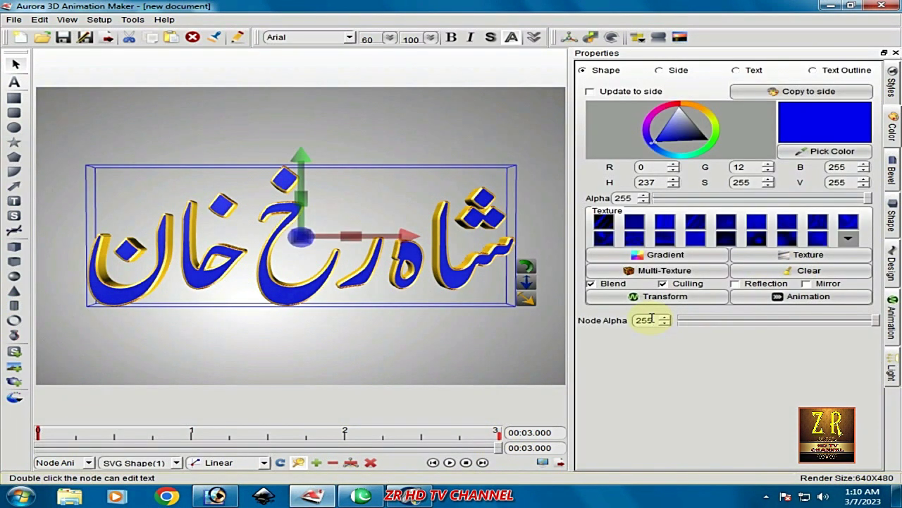
left_click(594, 284)
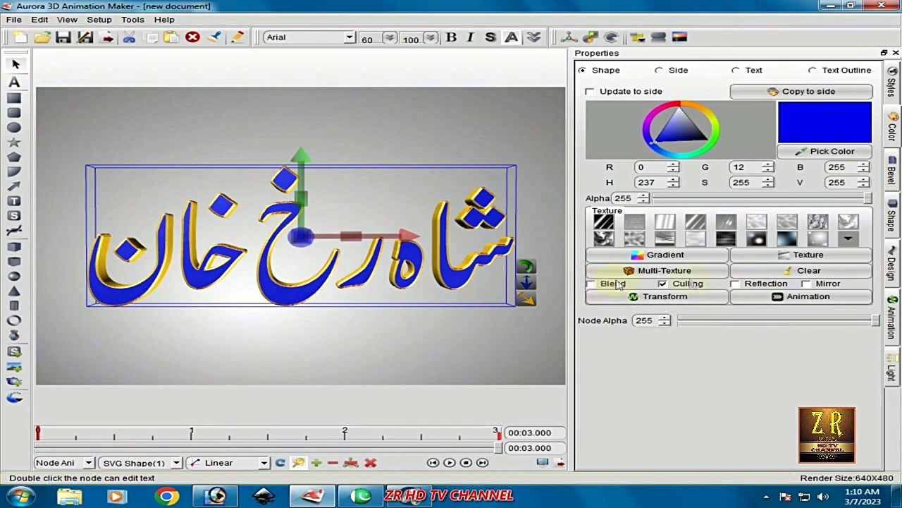
Apply the background-14 texture to the lettering's sides, set their color to red, turn off Blend and check the texture animation settings.
left_click(662, 72)
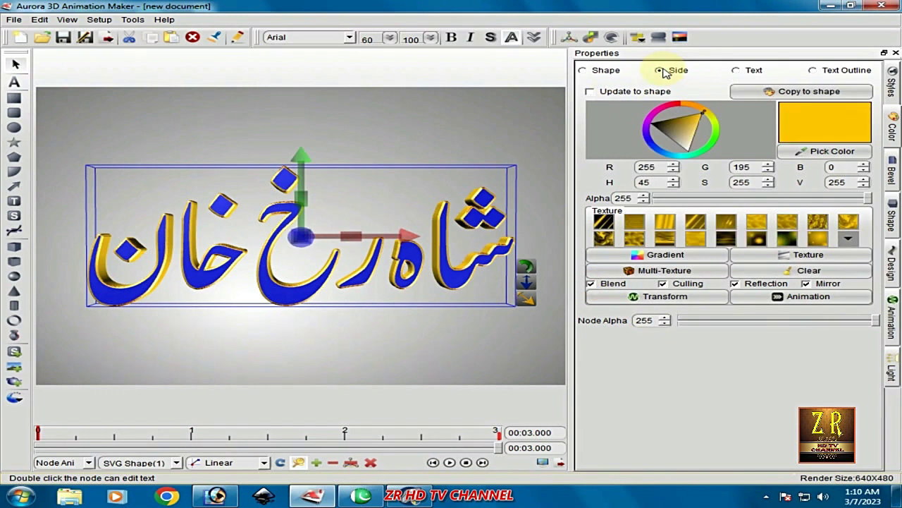
left_click(758, 254)
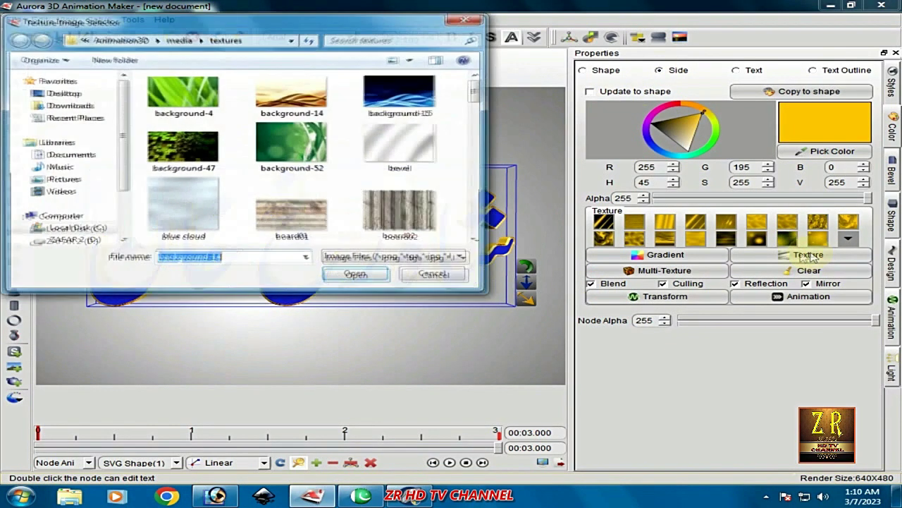
double_click(297, 110)
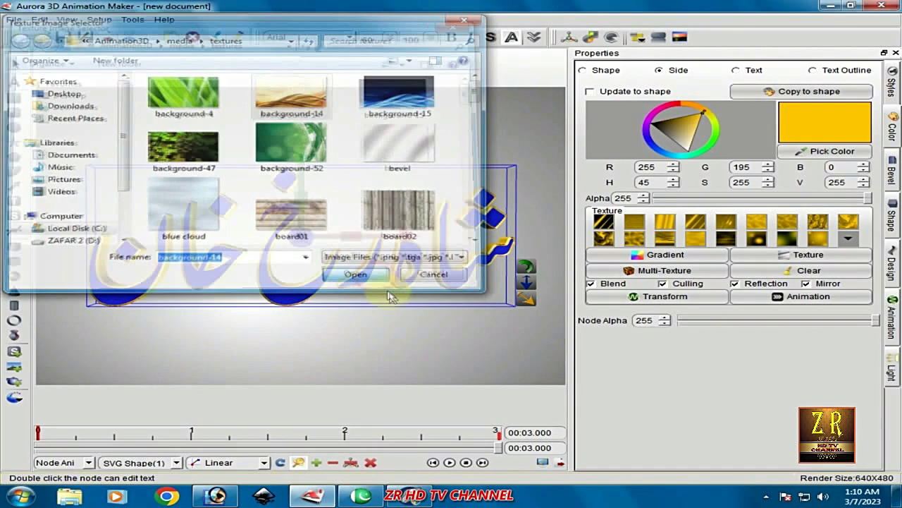
left_click(678, 104)
left_click(591, 284)
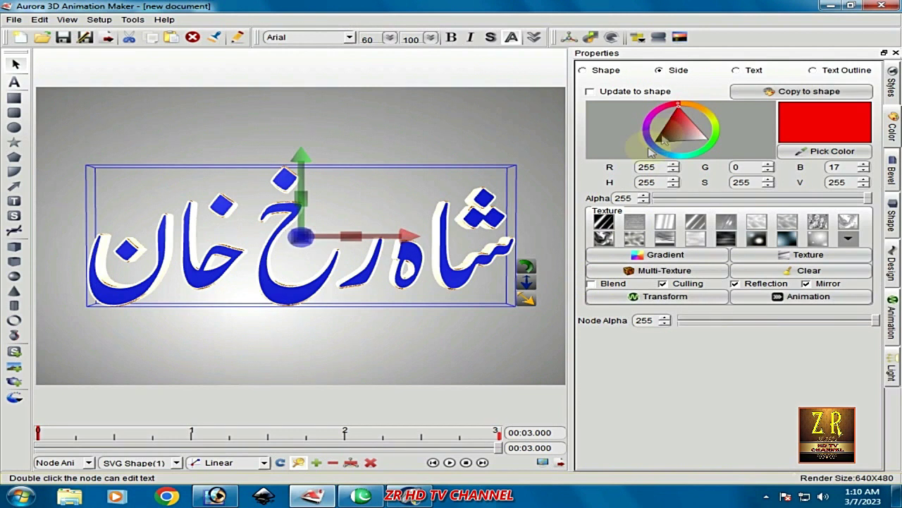
left_click(808, 298)
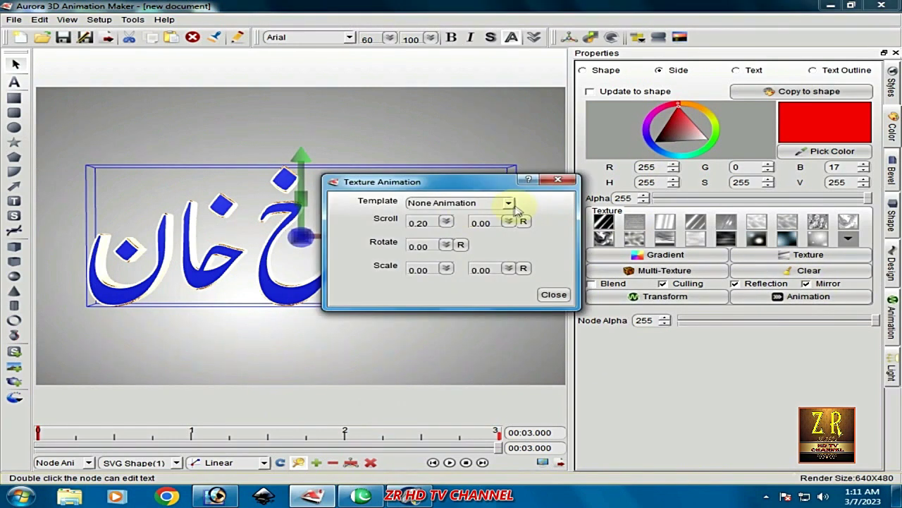
left_click(554, 294)
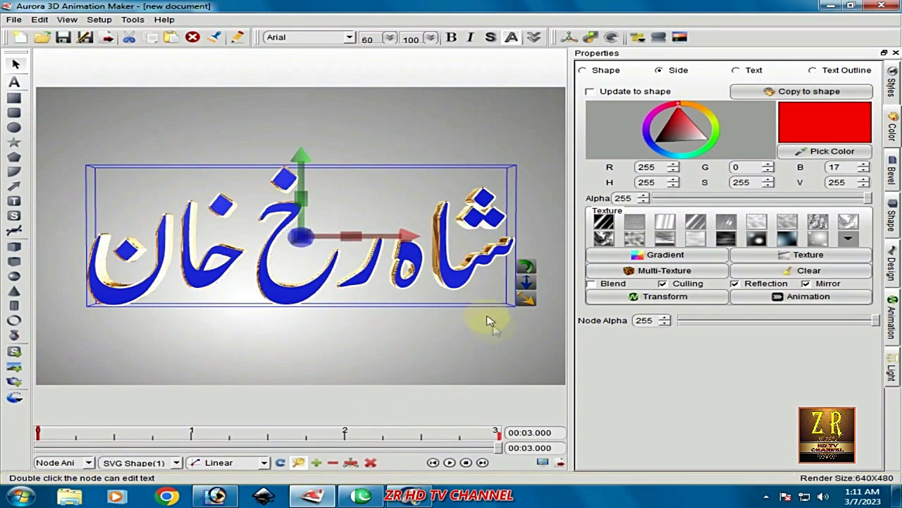
Set the lettering's front color to purple (RGB 140, 0, 255) and enable its Blend, Culling, Reflection and Mirror options.
left_click(585, 71)
left_click_drag(703, 115, 645, 128)
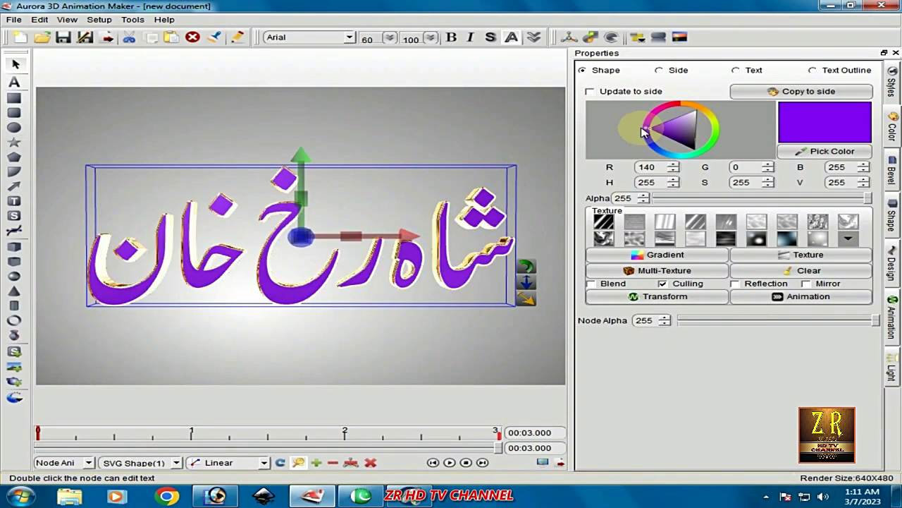
left_click(663, 284)
left_click(806, 283)
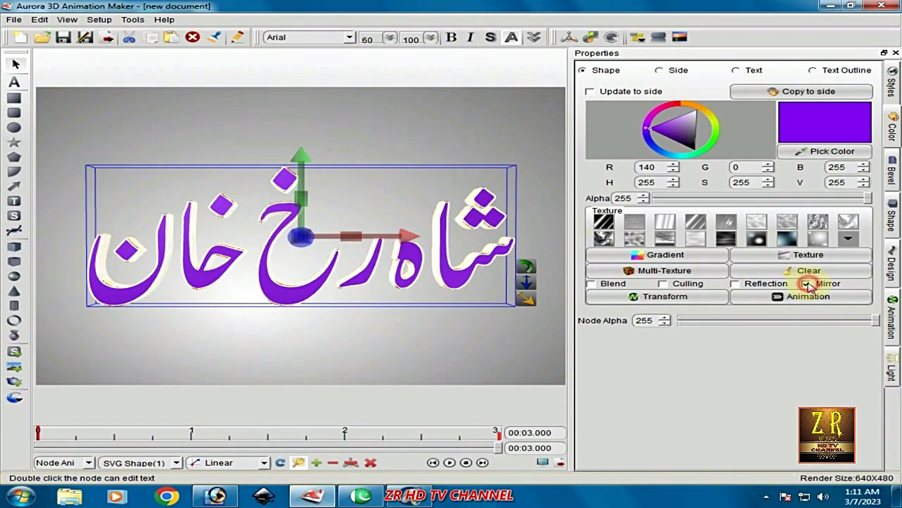
left_click(735, 284)
left_click(662, 284)
left_click(594, 285)
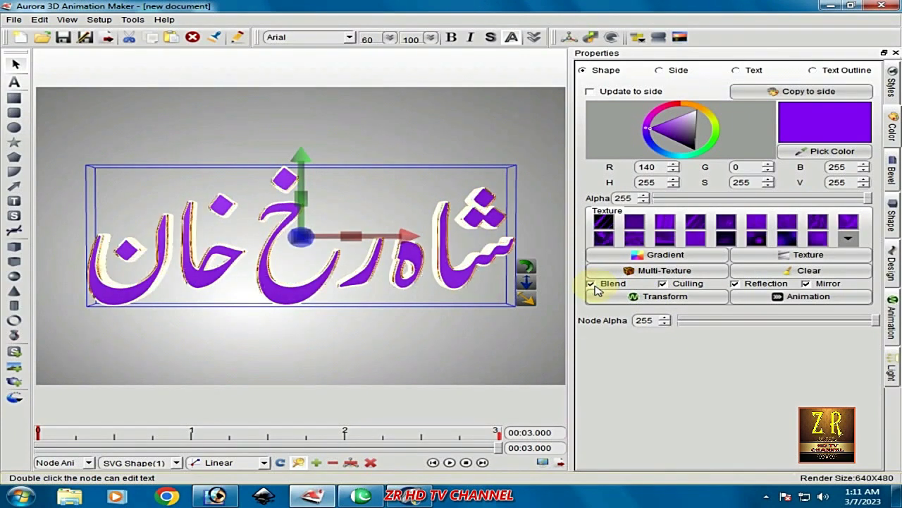
Remove the lettering's existing keyframes from the timeline and scrub through the animation to check it.
left_click(437, 323)
left_click(65, 438)
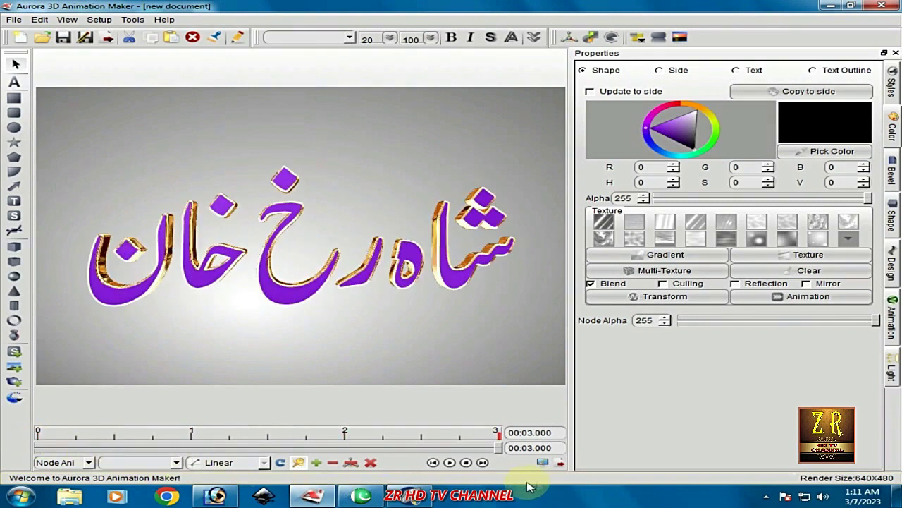
left_click(293, 291)
right_click(40, 431)
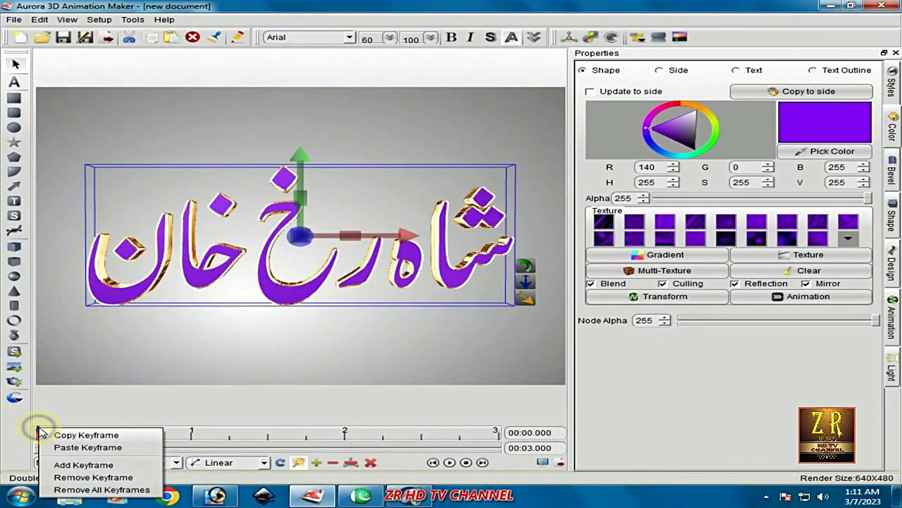
left_click(83, 478)
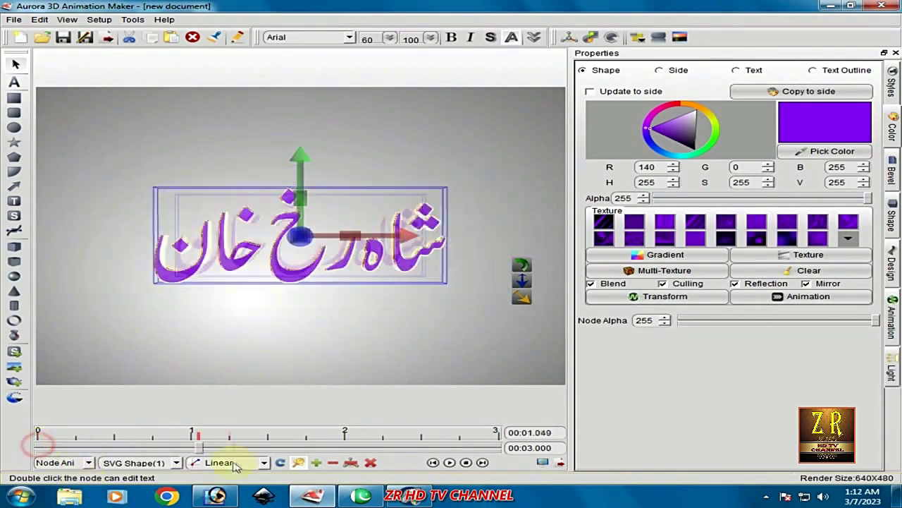
right_click(40, 433)
left_click(65, 495)
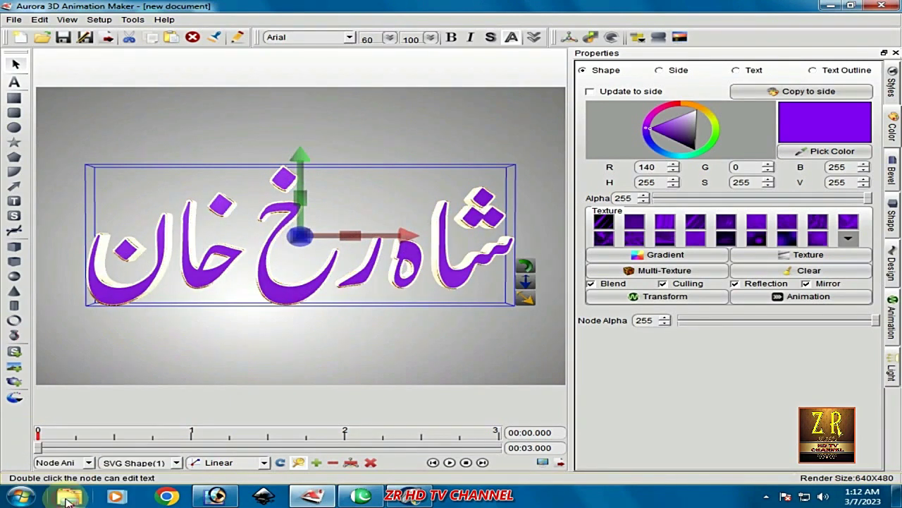
left_click_drag(39, 449, 494, 478)
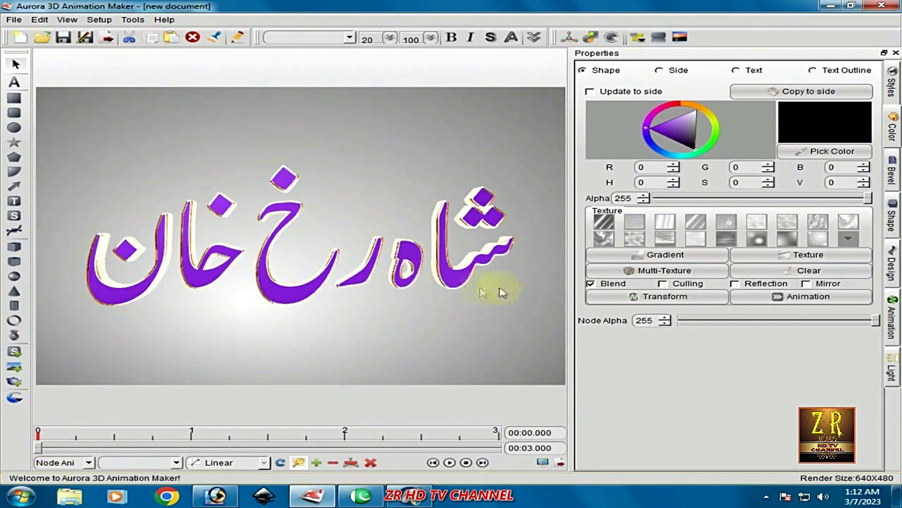
Open the animation settings and keyframe the lettering at 0 s, shrunk and moved to the left side of the scene.
left_click(796, 297)
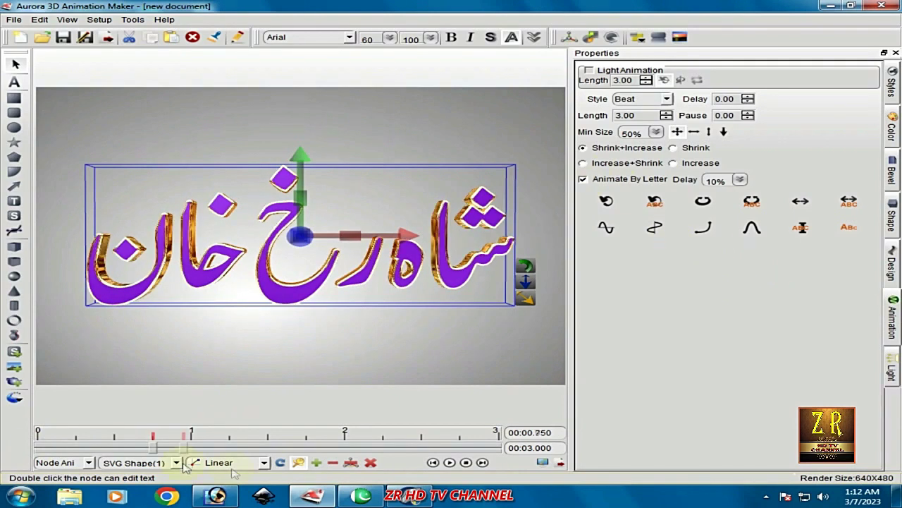
left_click(384, 364)
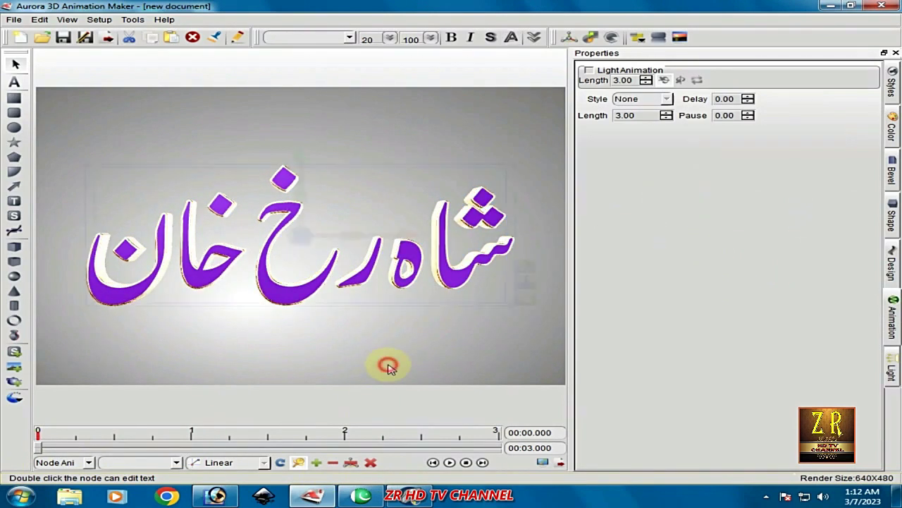
left_click(310, 289)
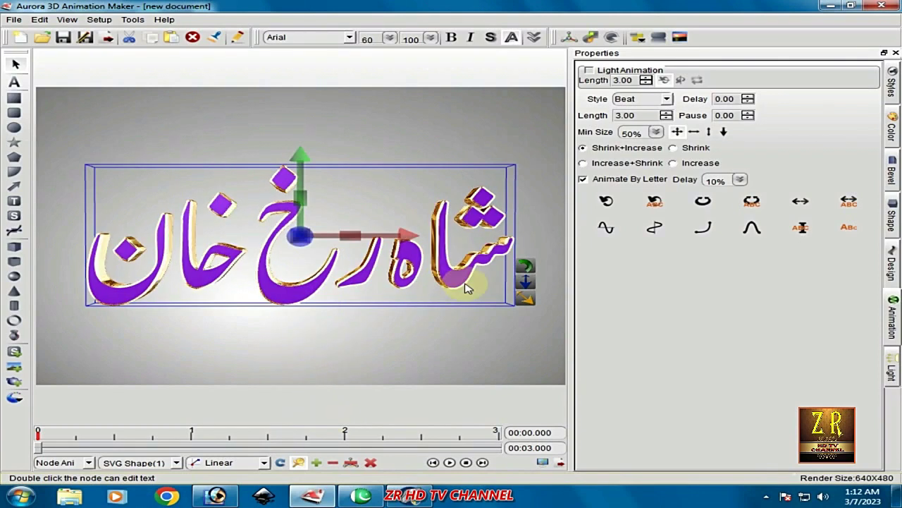
left_click_drag(298, 196, 304, 222)
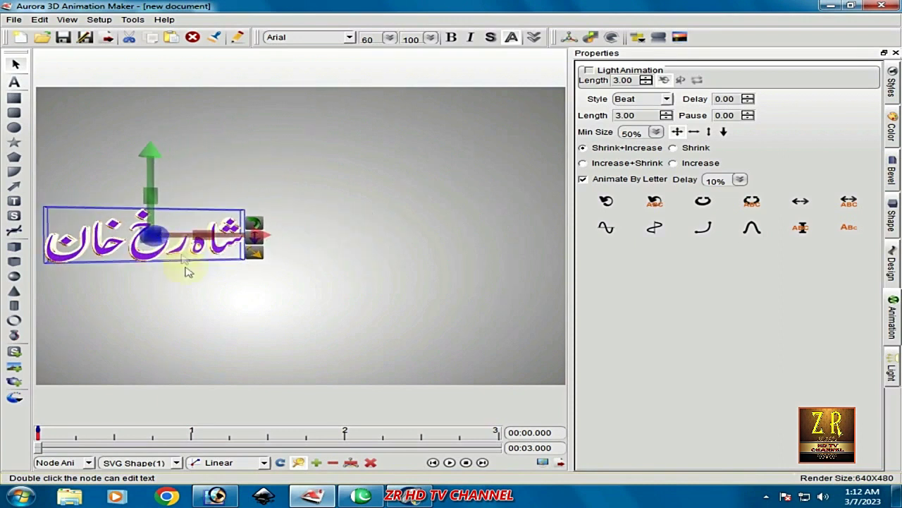
Keyframe the lettering at 0.5 s moved toward the centre, enlarged and turned, and rotate it to face forward at about 1 s.
left_click_drag(40, 448, 88, 454)
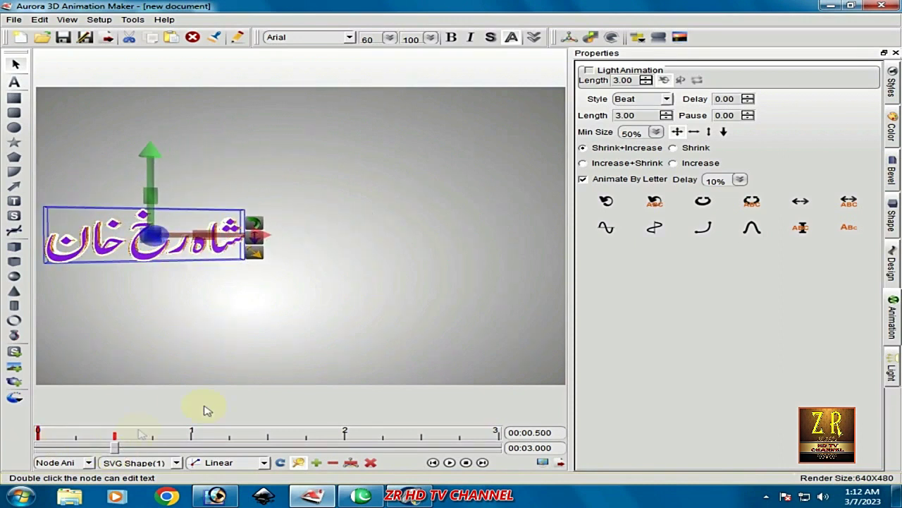
left_click_drag(162, 243, 276, 255)
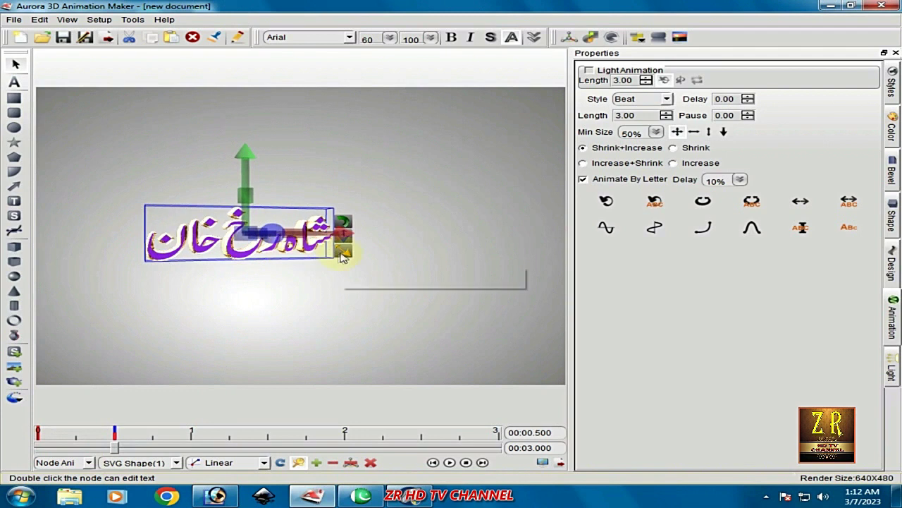
left_click_drag(403, 281, 405, 283)
left_click_drag(308, 272, 301, 329)
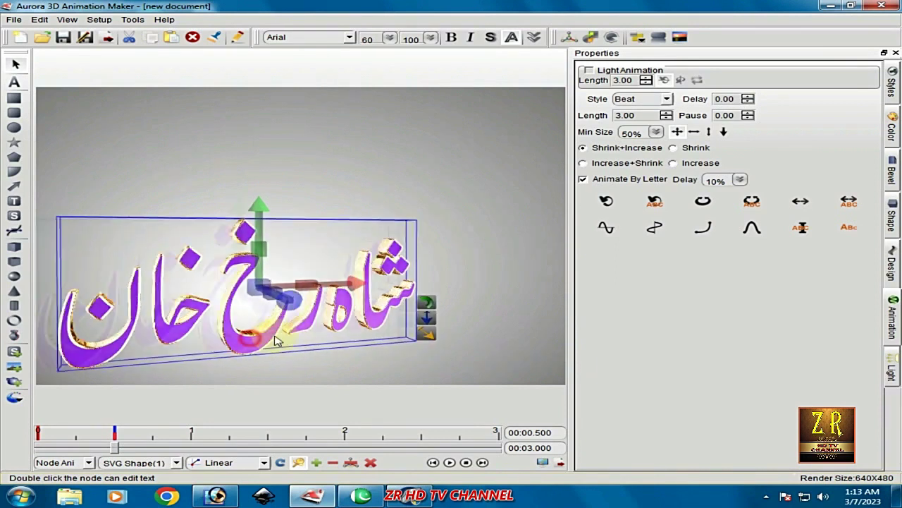
left_click_drag(275, 341, 314, 340)
left_click_drag(116, 446, 169, 450)
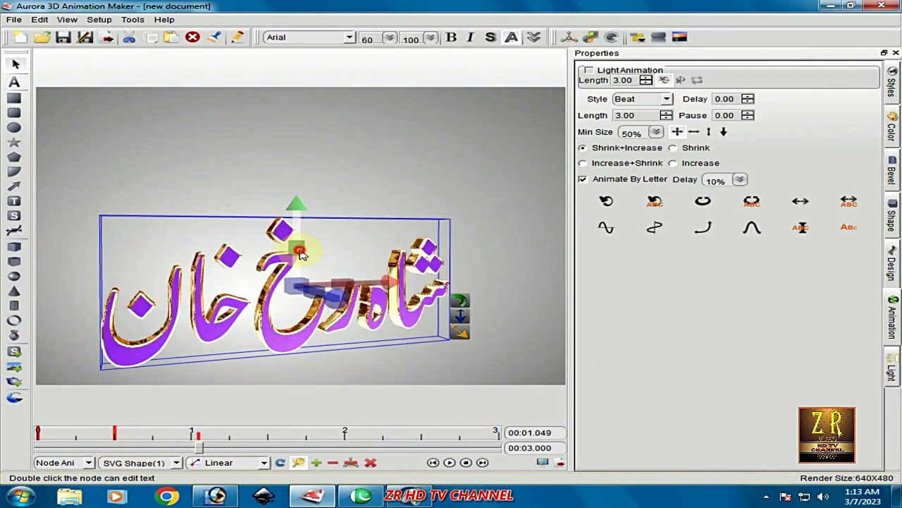
left_click_drag(303, 256, 297, 235)
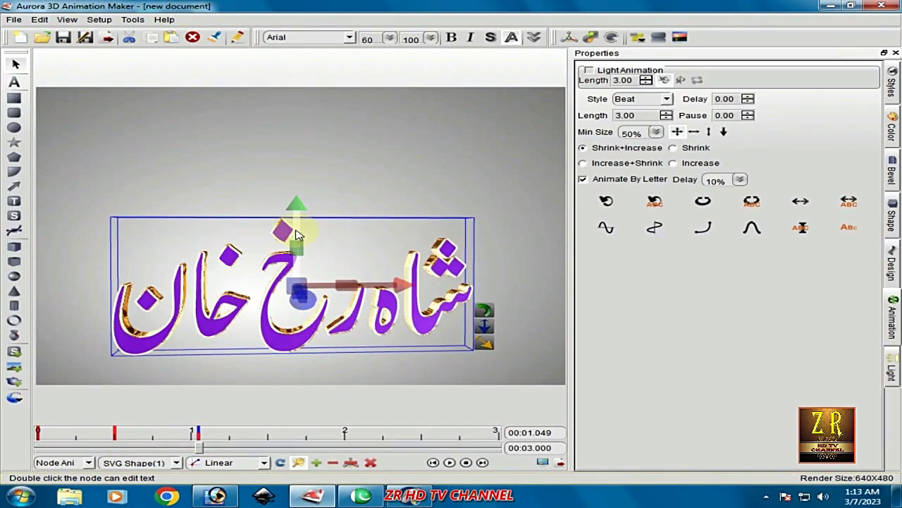
Keyframe the front color to pink (RGB 255, 0, 102) at 1.5 s and magenta (RGB 209, 0, 255) at 1.75 s.
left_click_drag(213, 449, 276, 477)
left_click(891, 128)
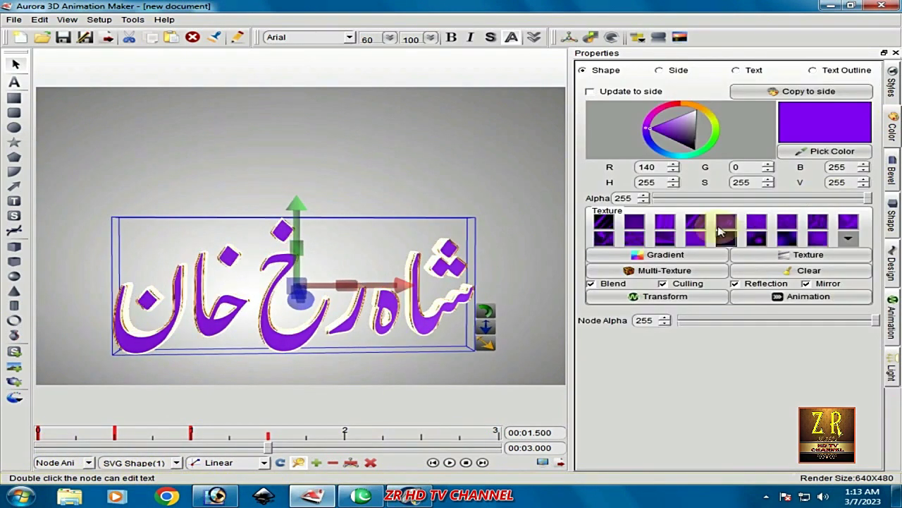
left_click(667, 107)
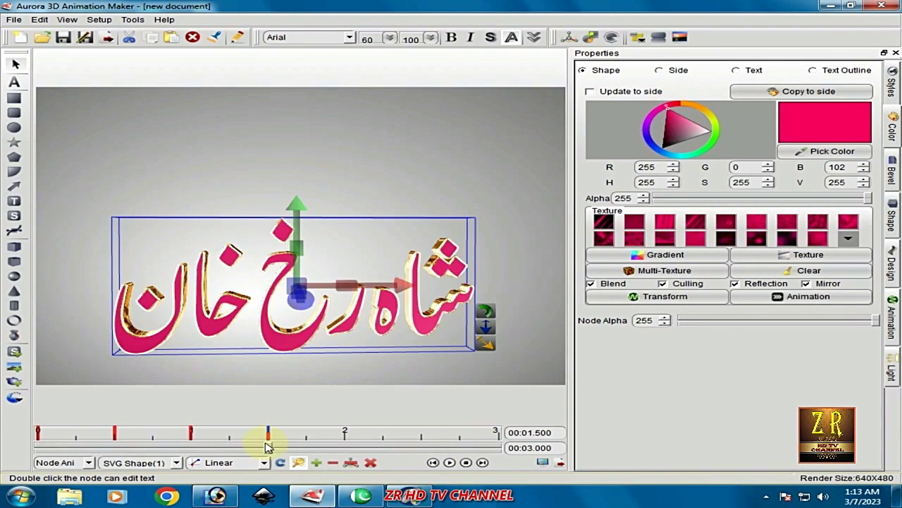
left_click(648, 121)
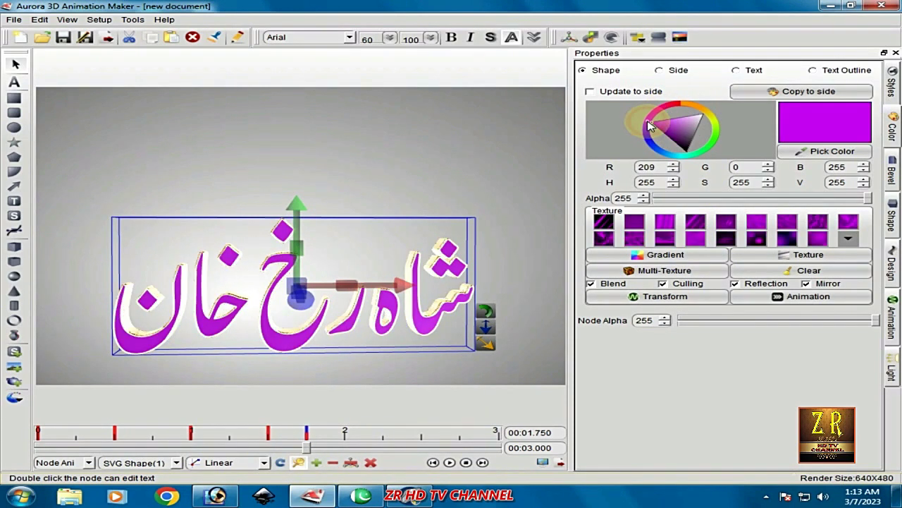
Keyframe a new front color at about 2 s and blue (RGB 0, 21, 255) at 2.25 s.
left_click_drag(306, 448, 337, 447)
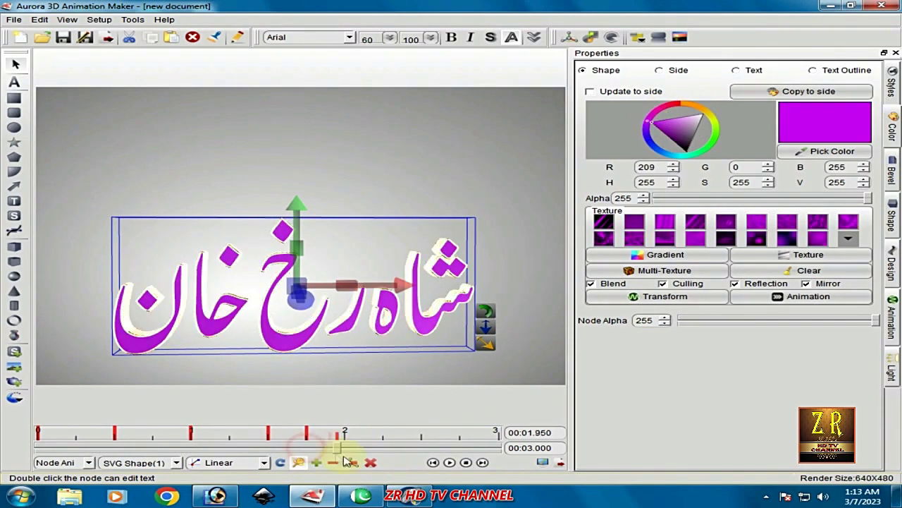
left_click(684, 155)
left_click(648, 145)
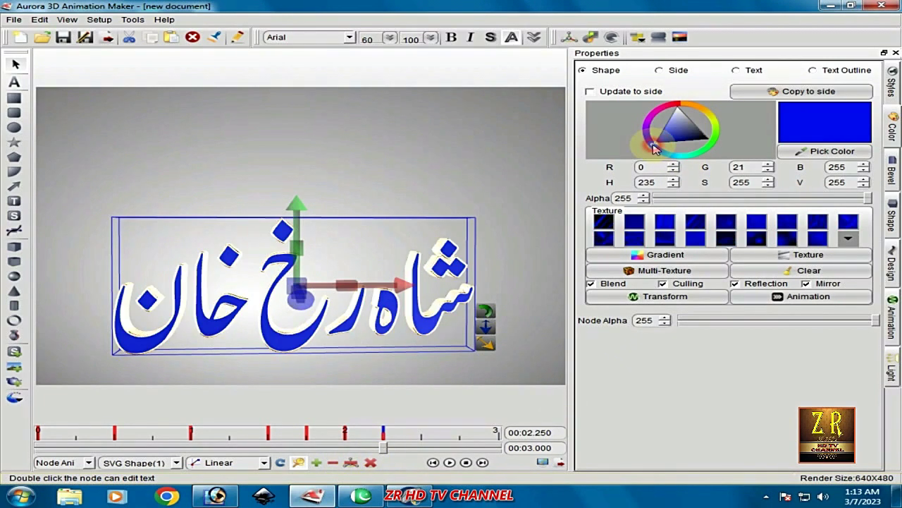
Keyframe the front color to olive green (RGB 150, 163, 62) at 2.5 s and light purple (RGB 183, 90, 244) at 2.75 s.
left_click(713, 120)
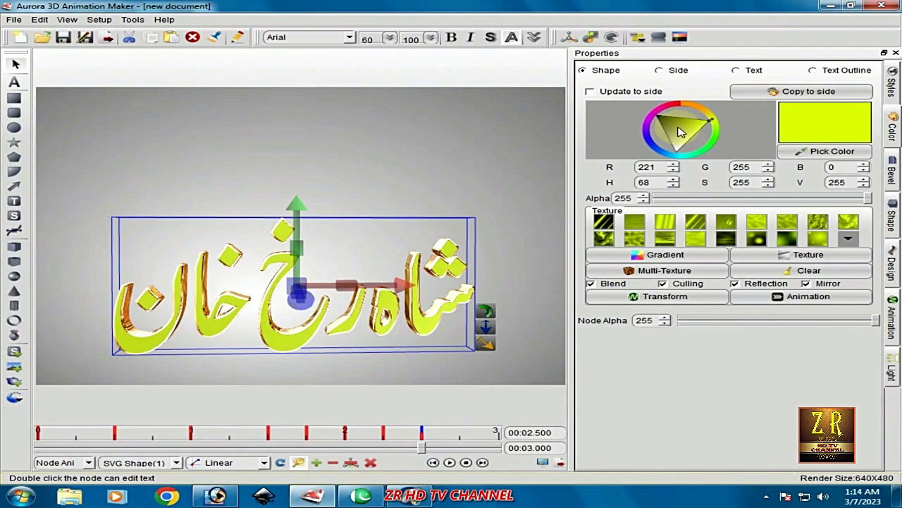
left_click(681, 126)
left_click_drag(423, 447, 474, 449)
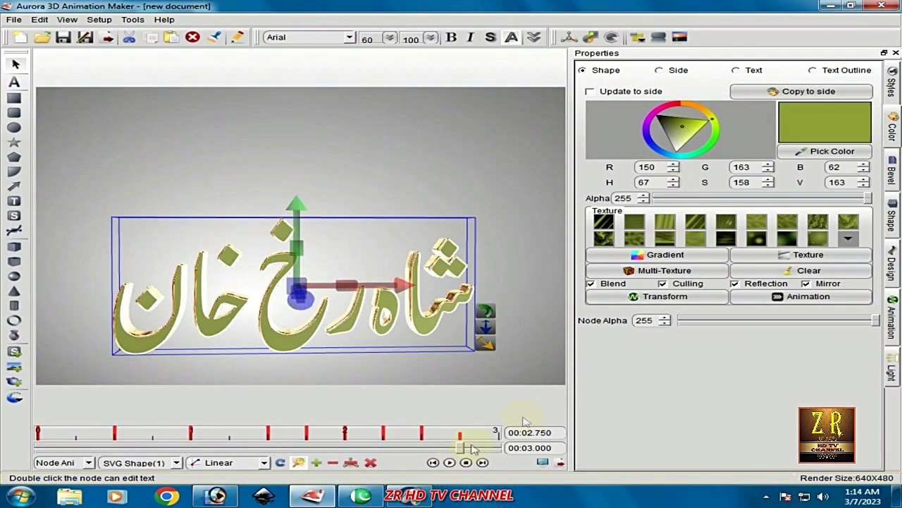
left_click(645, 127)
left_click(671, 127)
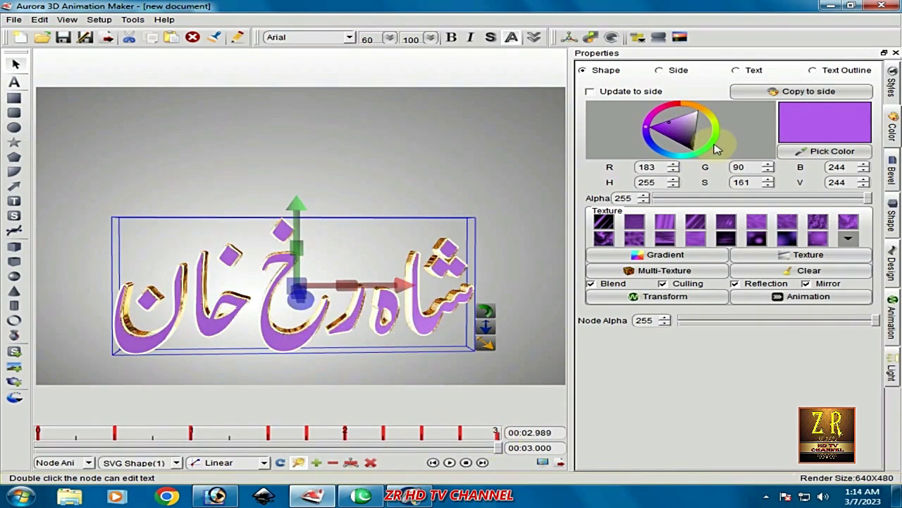
Set the front color to green (RGB 52, 148, 51) for the keyframe at 2.989 s.
left_click(680, 106)
left_click(688, 130)
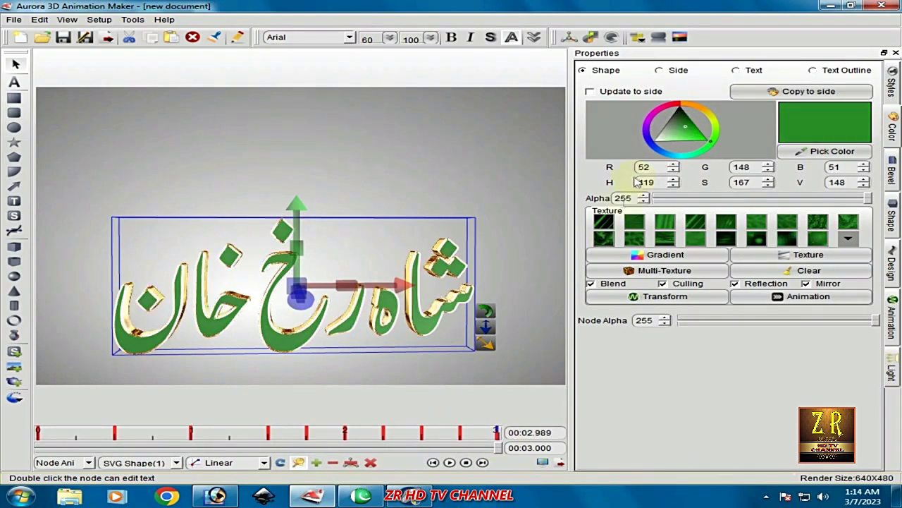
Set the front color to purple (RGB 148, 51, 129) at the 2.989 s keyframe and play the animation.
left_click(646, 126)
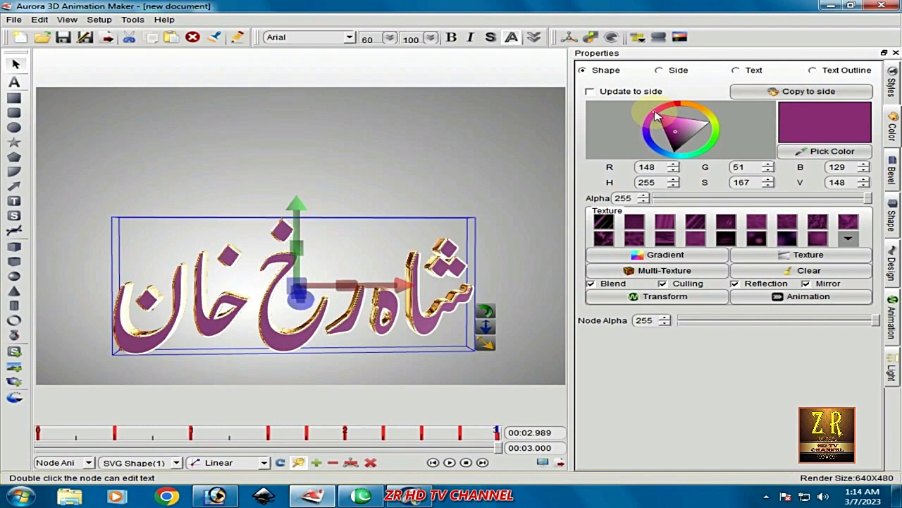
left_click(449, 461)
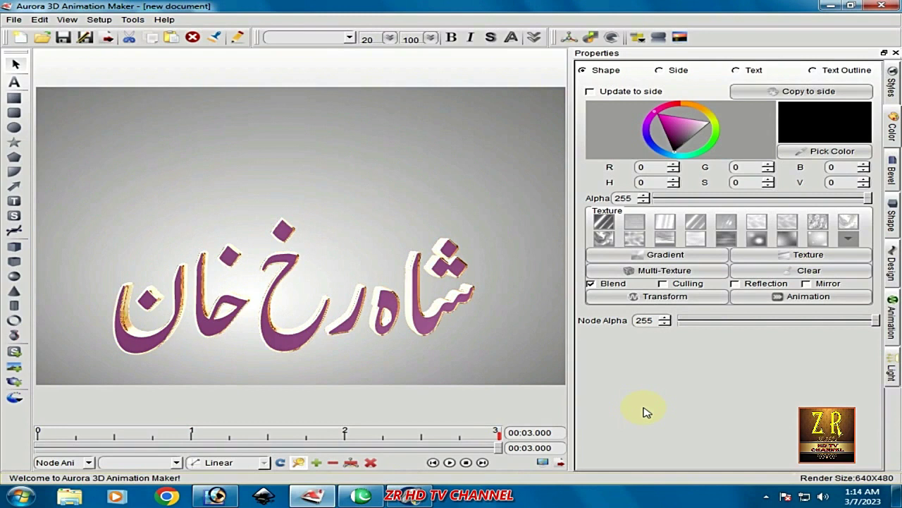
left_click(449, 462)
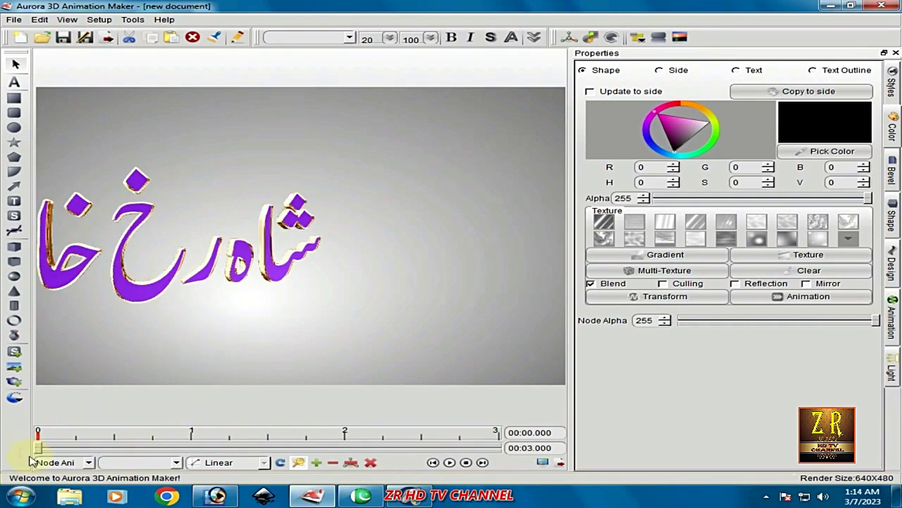
Reset the lettering's position, rotation and scale at the 1 s keyframe.
left_click(284, 342)
left_click_drag(285, 342, 288, 294)
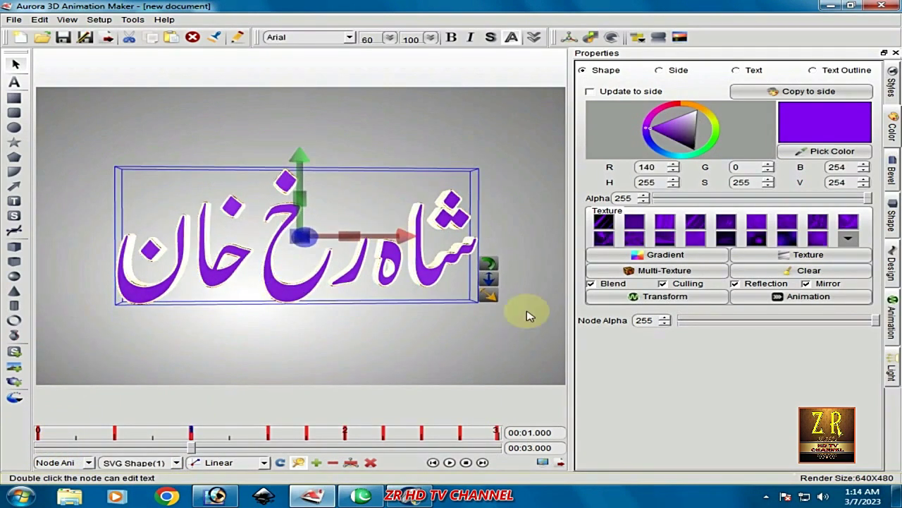
left_click(892, 214)
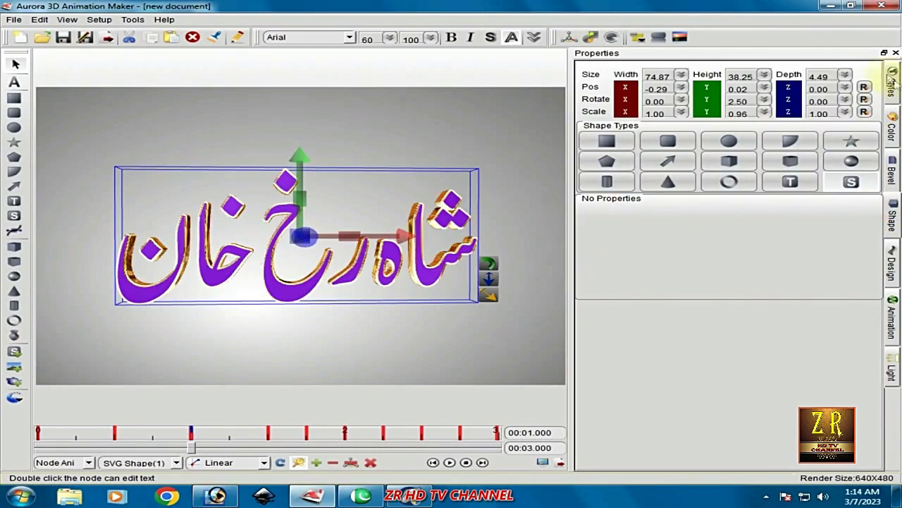
left_click(863, 99)
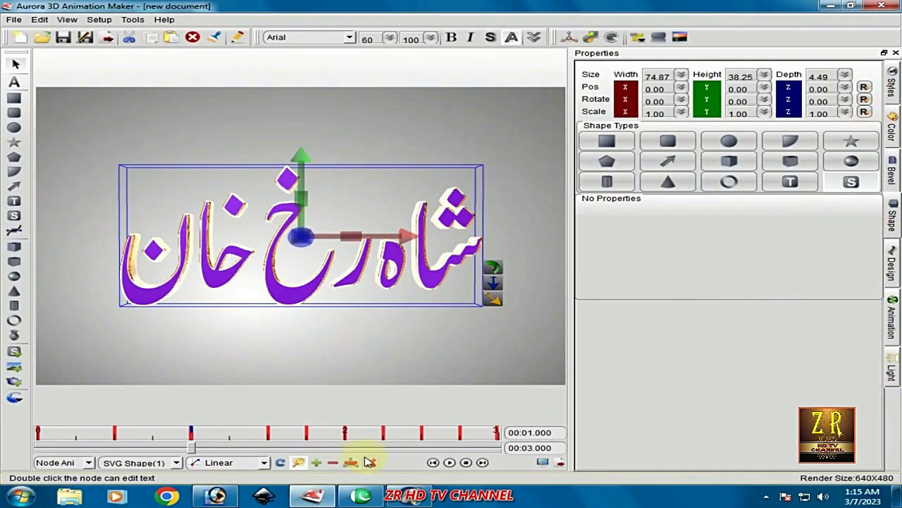
Reset the lettering's position, rotation and scale at 3 s, and play the animation from the start.
left_click_drag(192, 449, 514, 498)
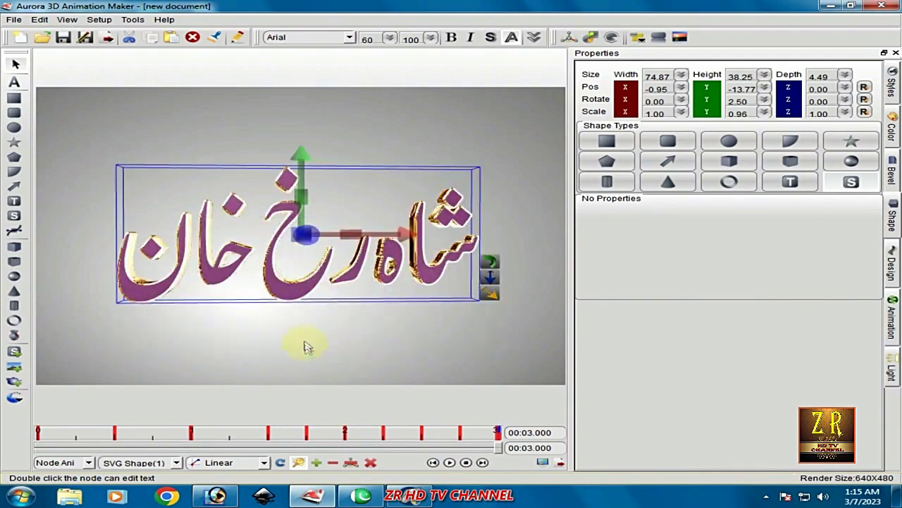
left_click(863, 87)
left_click(864, 99)
left_click(864, 111)
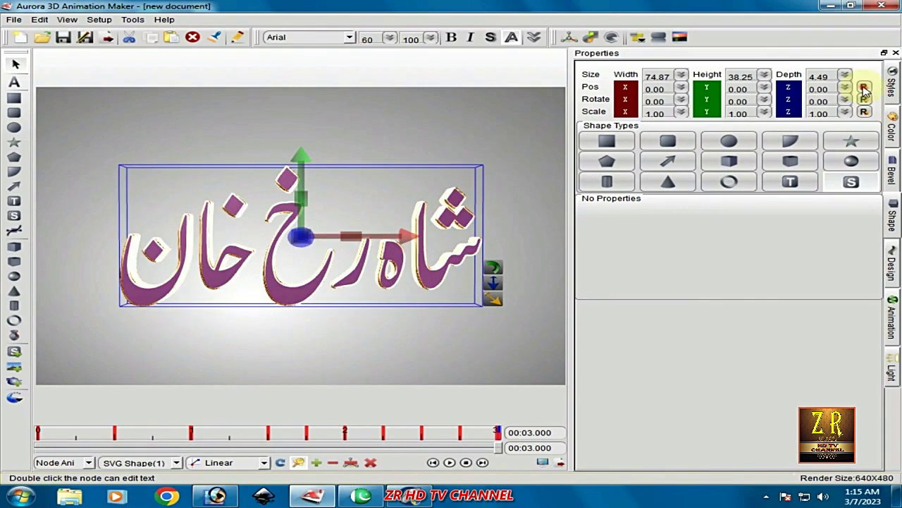
left_click_drag(498, 448, 38, 431)
left_click(449, 462)
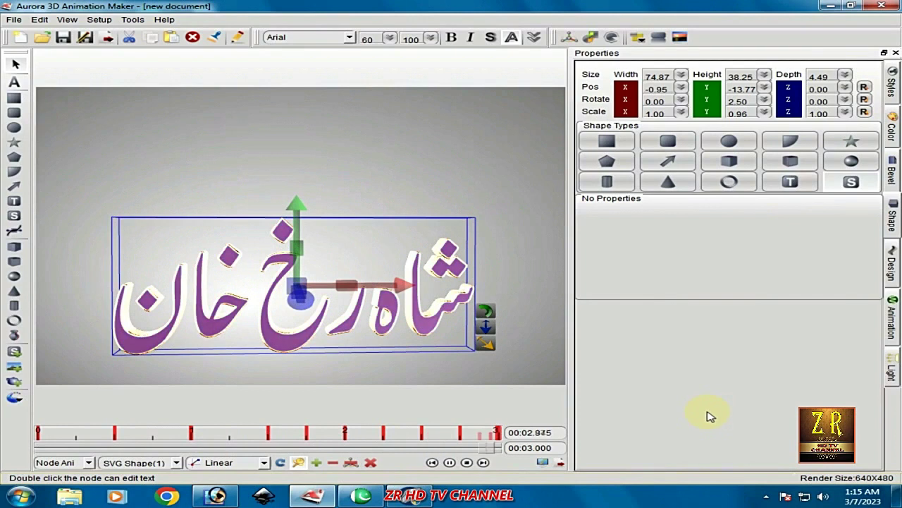
Delete all keyframes of the lettering from the timeline.
right_click(502, 431)
left_click(556, 487)
left_click(439, 259)
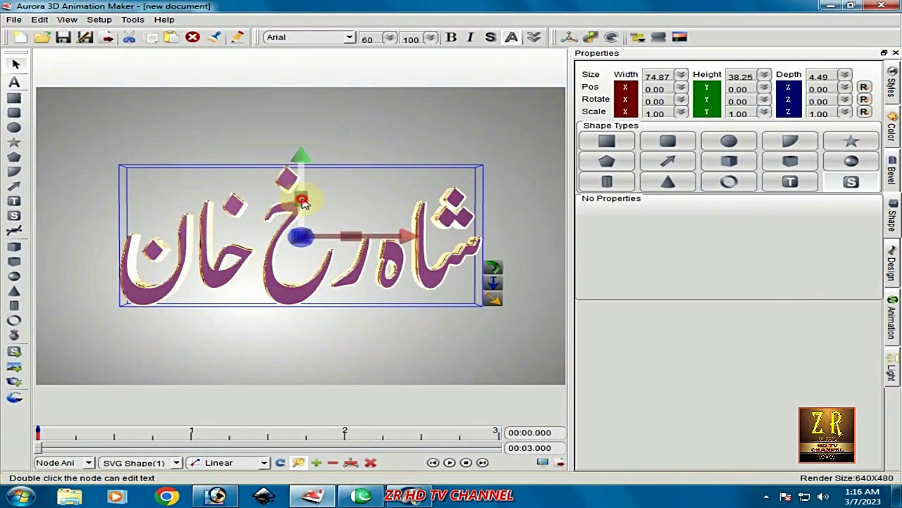
Shrink the lettering to 25.43 × 15.31 at X -40 at 0 s, and rotate and enlarge it to 60.44 × 35.62 at 0.5 s.
middle_click_drag(453, 329, 371, 330)
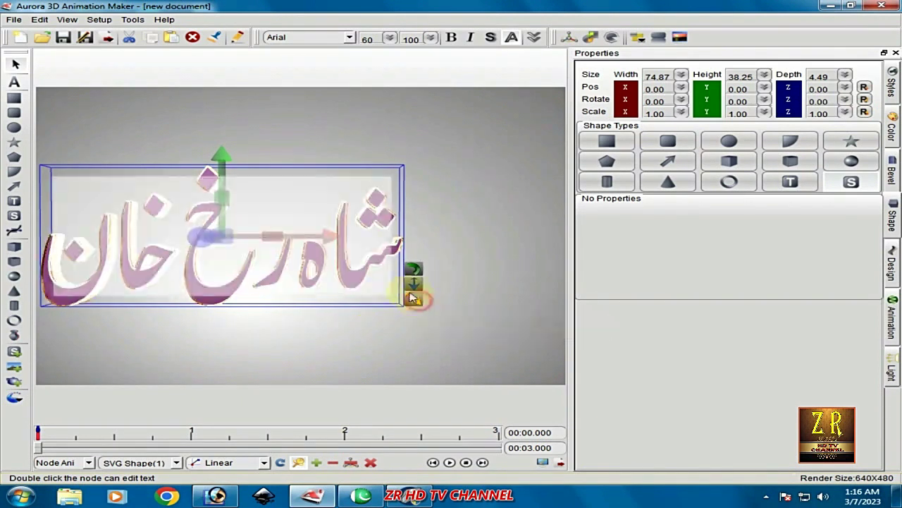
left_click_drag(413, 299, 294, 258)
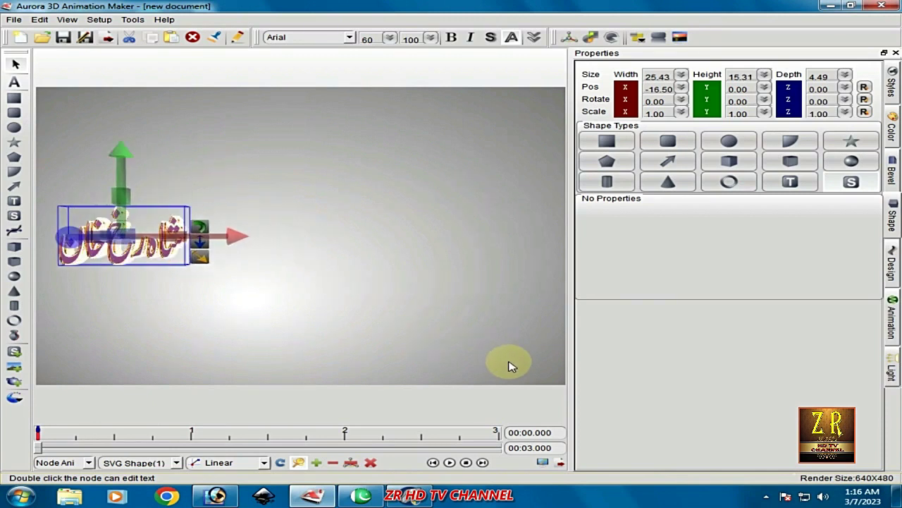
mouse_move(39, 448)
left_mouse_down()
mouse_move(76, 448)
mouse_move(115, 472)
left_mouse_up()
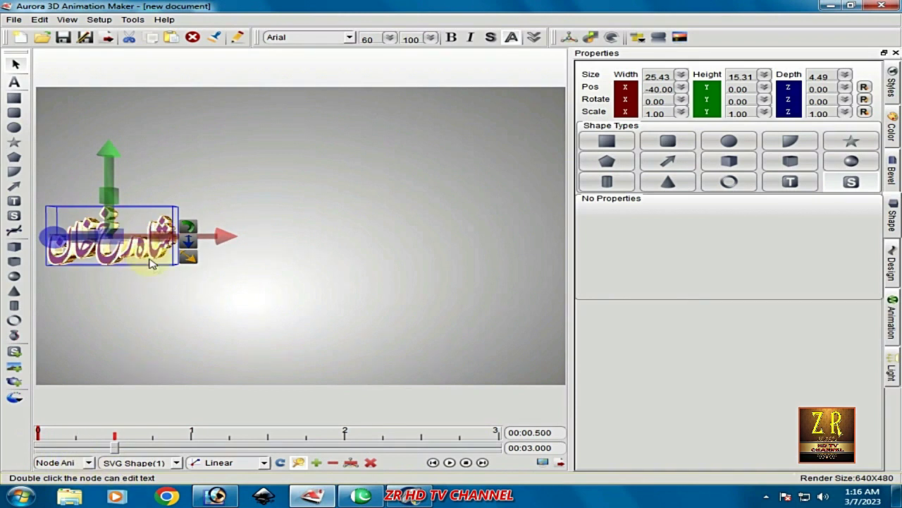
left_click_drag(196, 200, 198, 230)
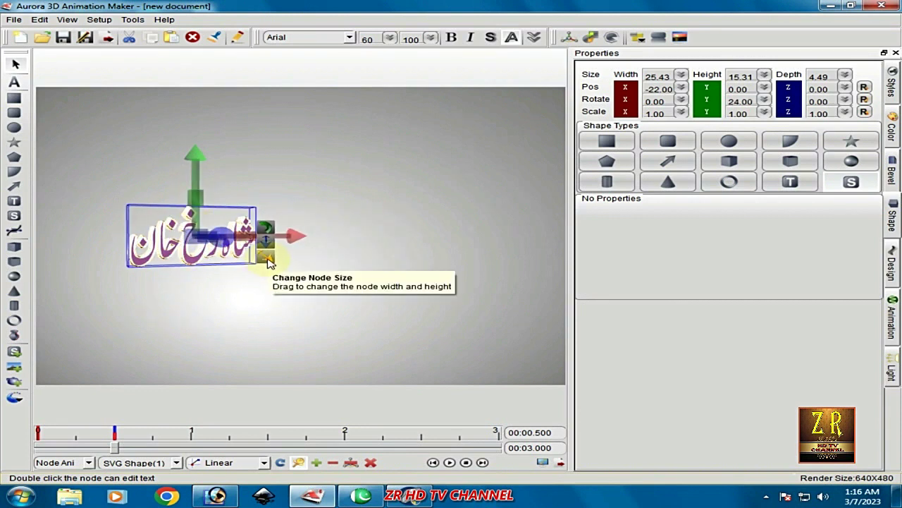
left_click_drag(306, 282, 333, 300)
left_click_drag(327, 293, 340, 288)
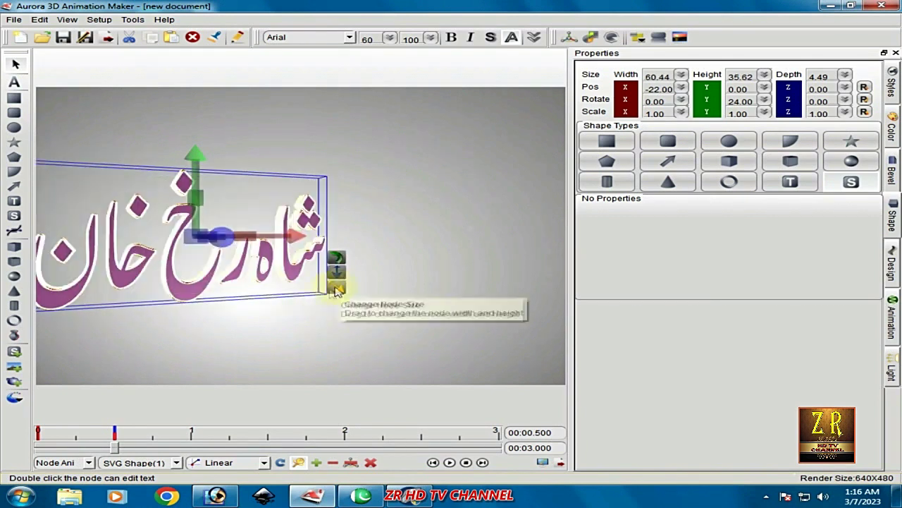
Adjust the lettering at 0.5 s to X 1.5, Y rotation 3 and size 88.62 × 41.20, and play the animation.
left_click(228, 319)
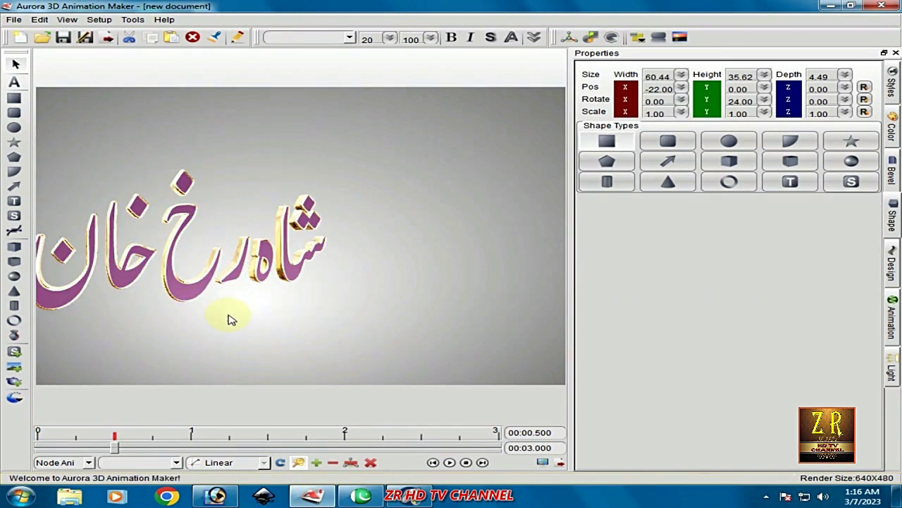
left_click(196, 302)
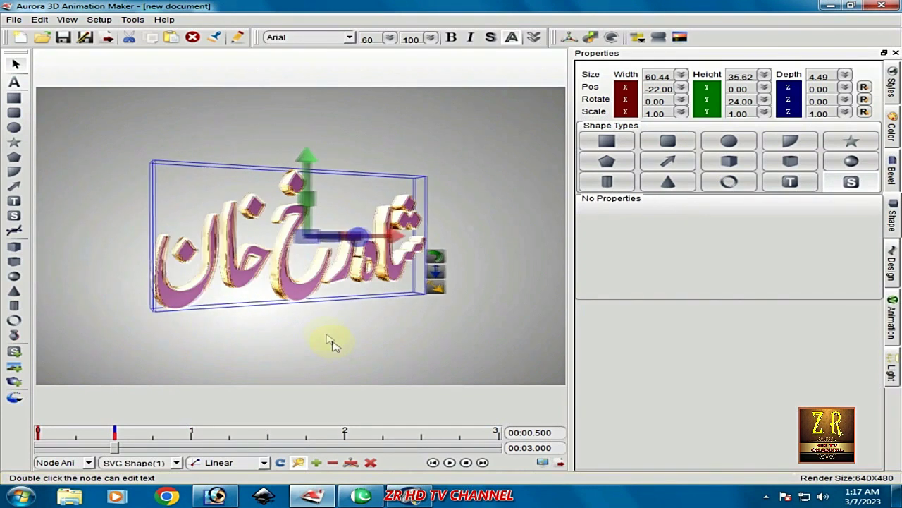
left_click_drag(308, 200, 308, 186)
left_click_drag(463, 293, 528, 305)
left_click_drag(116, 447, 28, 448)
left_click(450, 463)
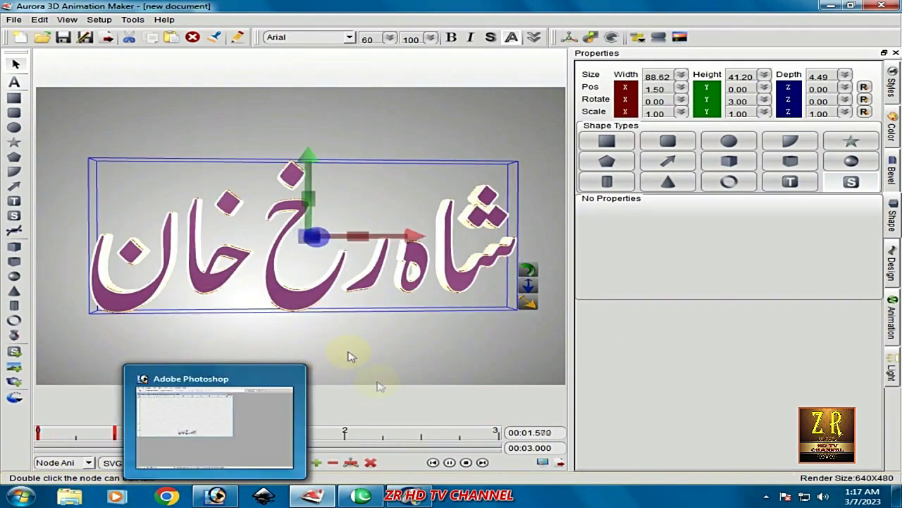
Move the lettering completely out of the frame past its left edge at 0 s.
left_click_drag(498, 449, 2, 435)
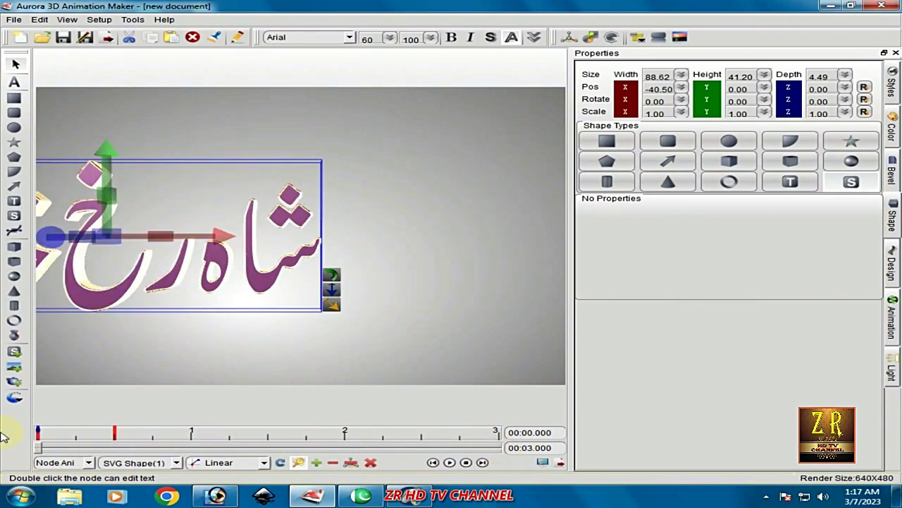
left_click(215, 302)
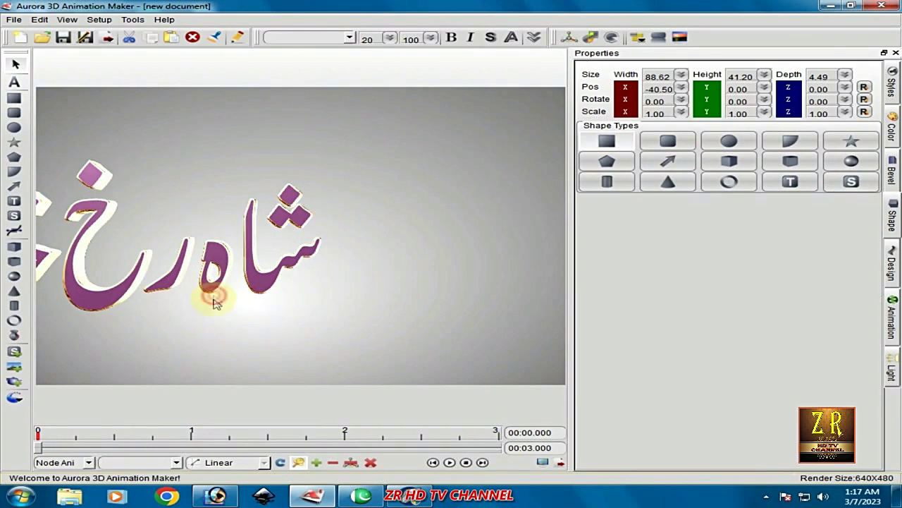
left_click(229, 279)
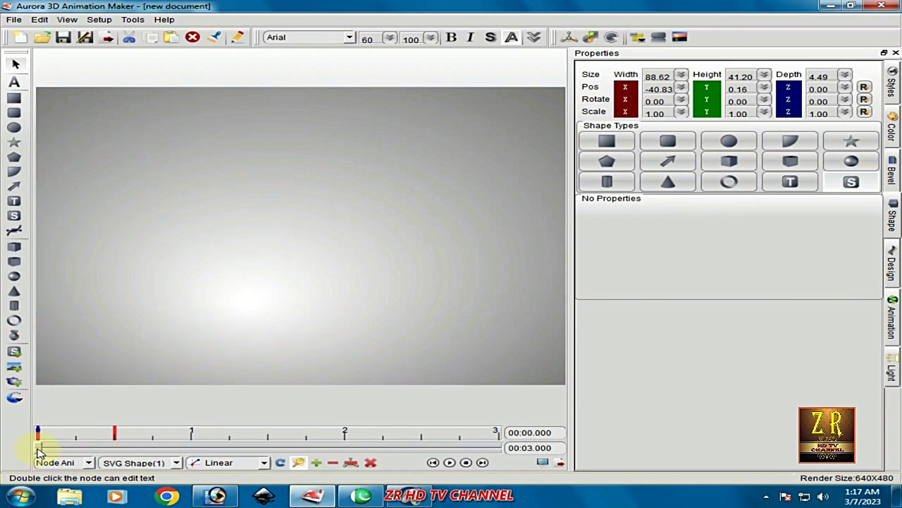
Delete the lettering's keyframes at 0 s and 0.5 s.
left_click(114, 432)
right_click(114, 432)
left_click(173, 489)
left_click(434, 312)
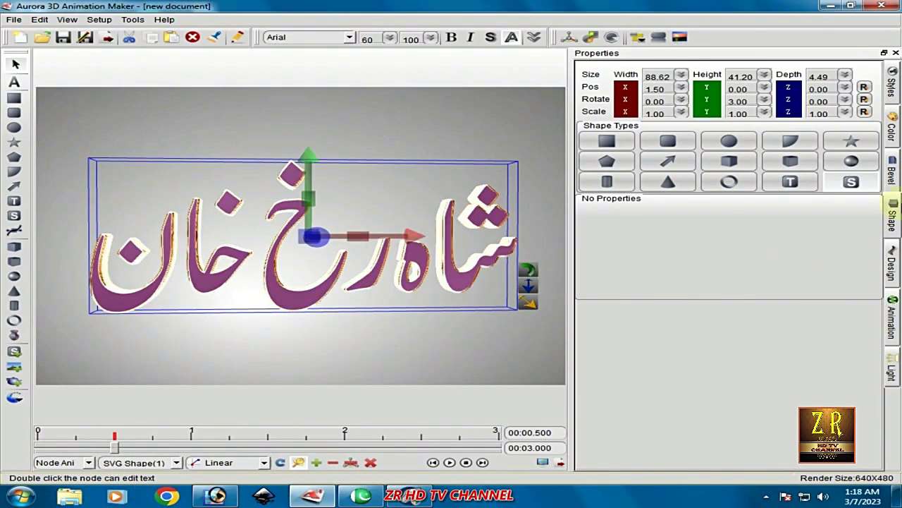
Reset the lettering's position and rotation to zero at 0.5 s and clear its keyframes again.
left_click(864, 89)
left_click(863, 99)
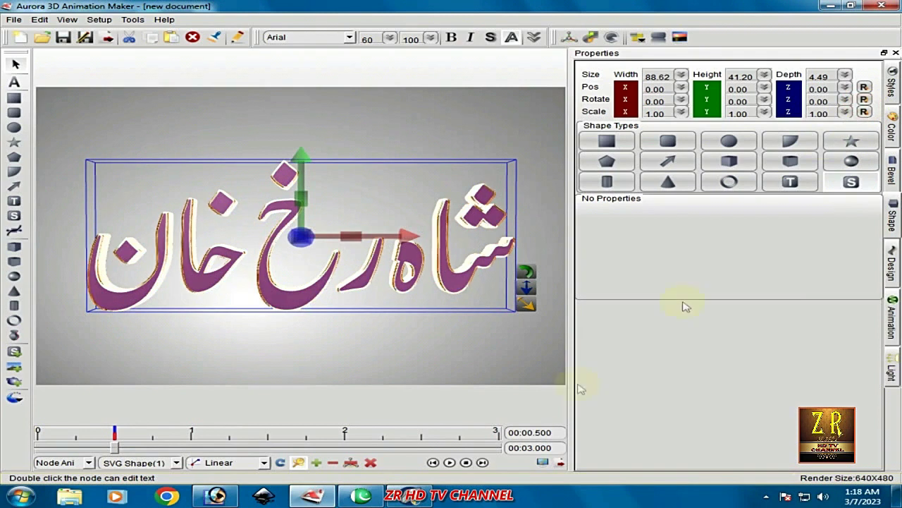
right_click(115, 432)
left_click(173, 490)
key("Return")
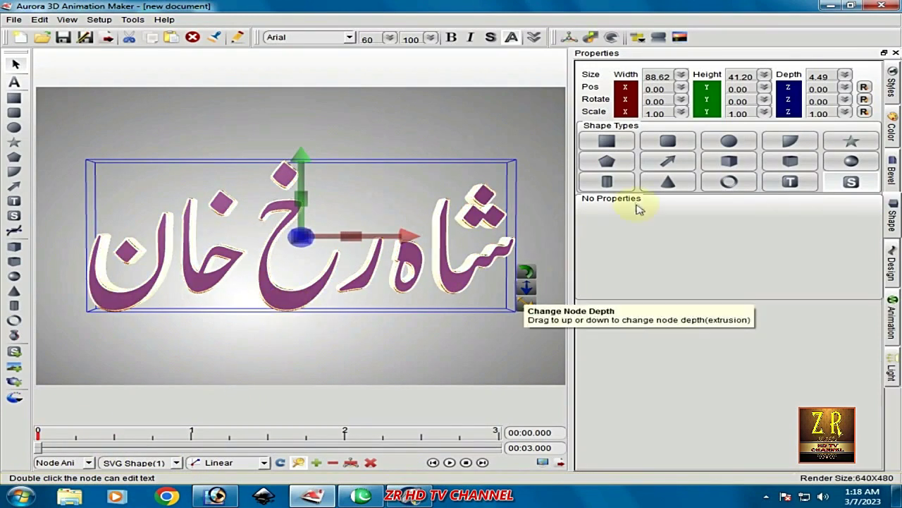
Set the lettering's front color to blue (RGB 17, 0, 255).
left_click(892, 126)
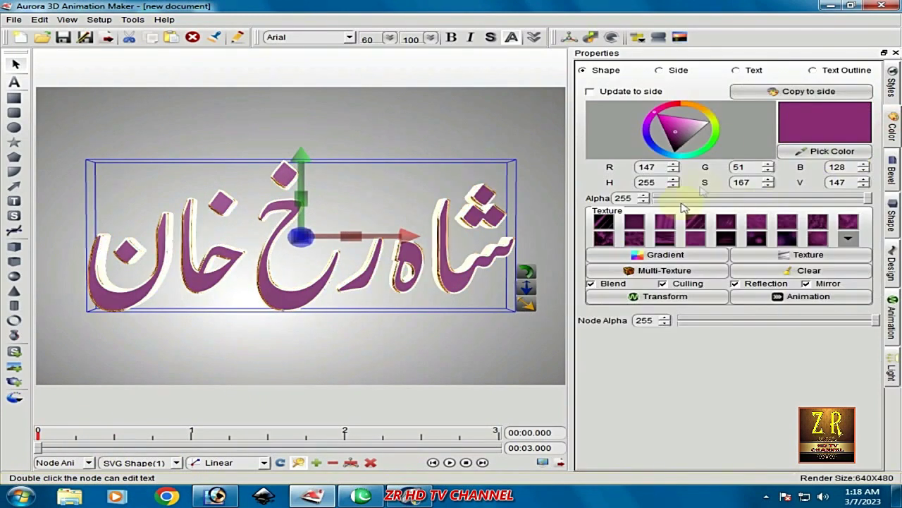
left_click(651, 143)
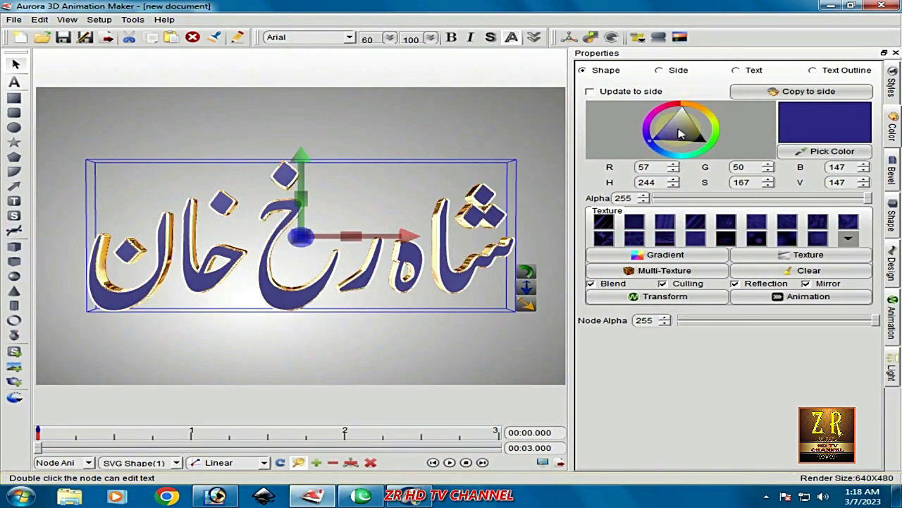
left_click_drag(681, 132, 650, 143)
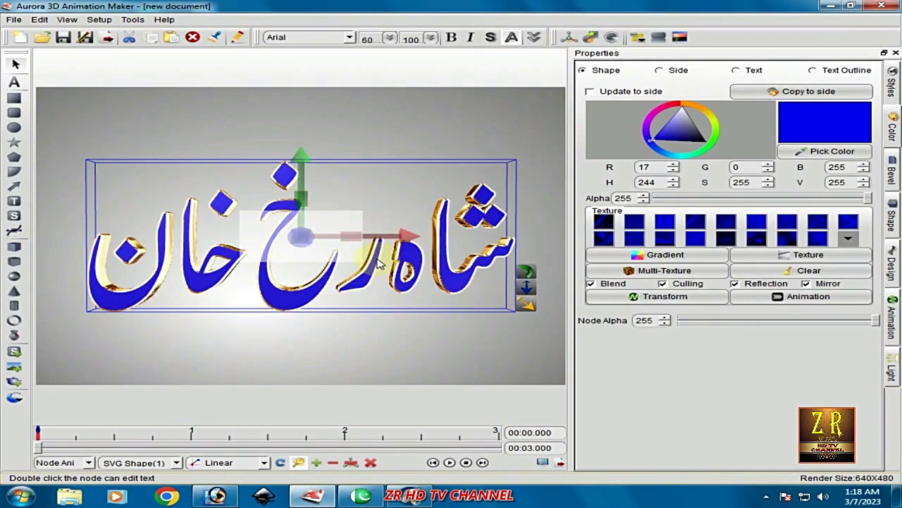
Keyframe the lettering from outside the frame at 0 s to the unrotated center at 0.5 s, shrunk to 25.70 × 14.33.
scroll(379, 264, "down", 3)
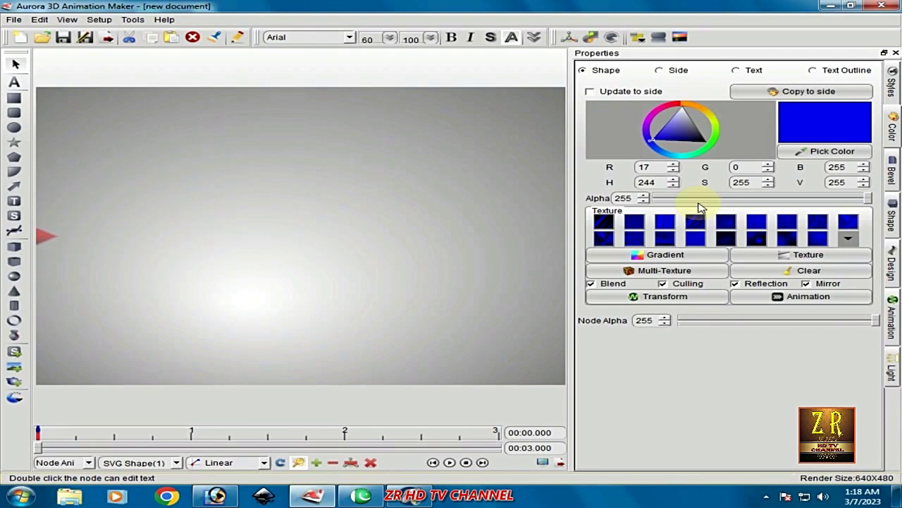
left_click_drag(41, 451, 86, 451)
left_click(176, 465)
left_click(166, 452)
left_click(310, 499)
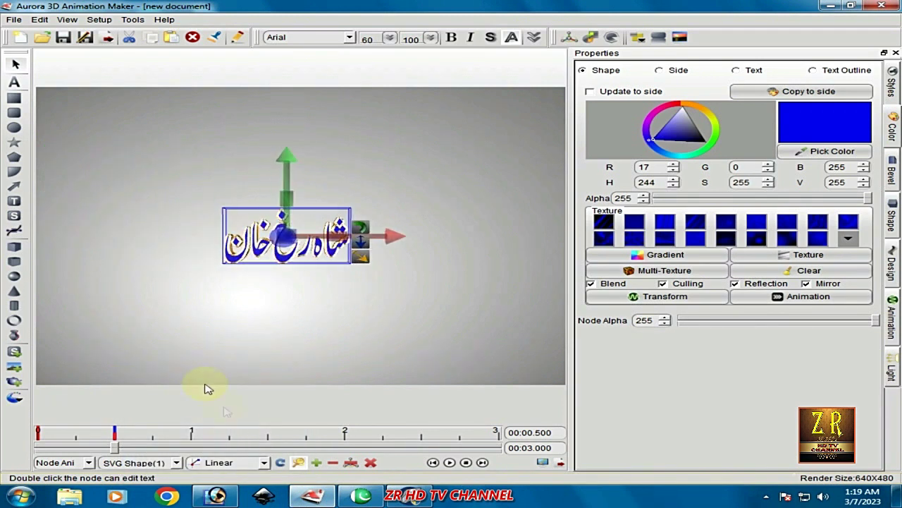
left_click(892, 215)
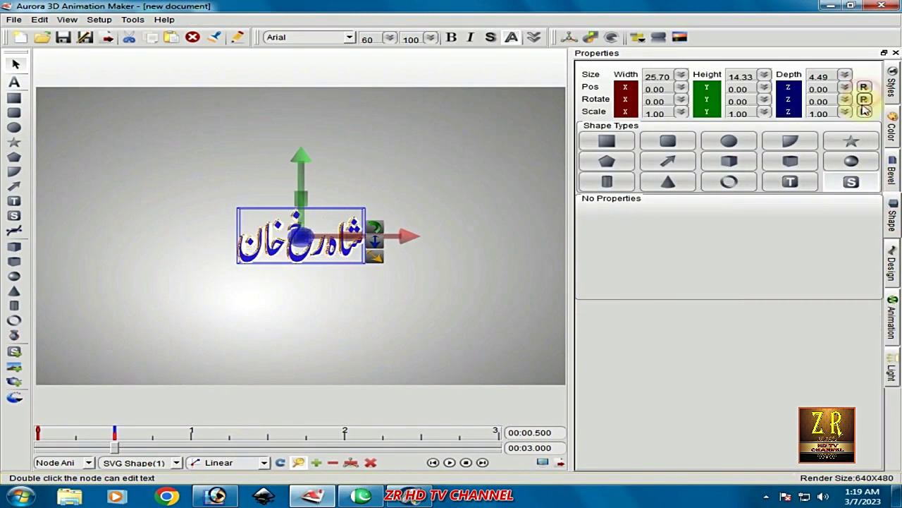
Enlarge the lettering to 86.60 × 30.04 at 1 s.
left_click_drag(115, 447, 191, 447)
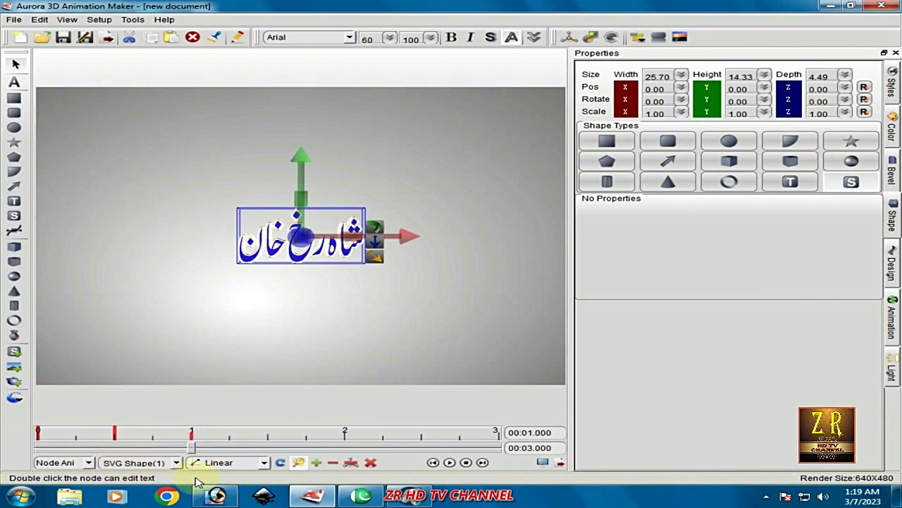
left_click_drag(378, 266, 530, 286)
left_click(388, 366)
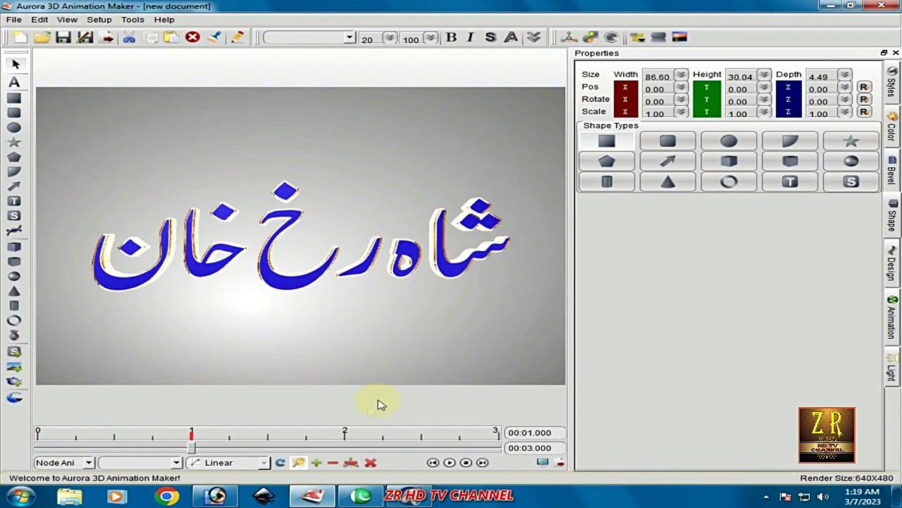
Move the lettering to X -91 at 0 s and go to its 0.5 s keyframe.
left_click_drag(181, 447, 3, 441)
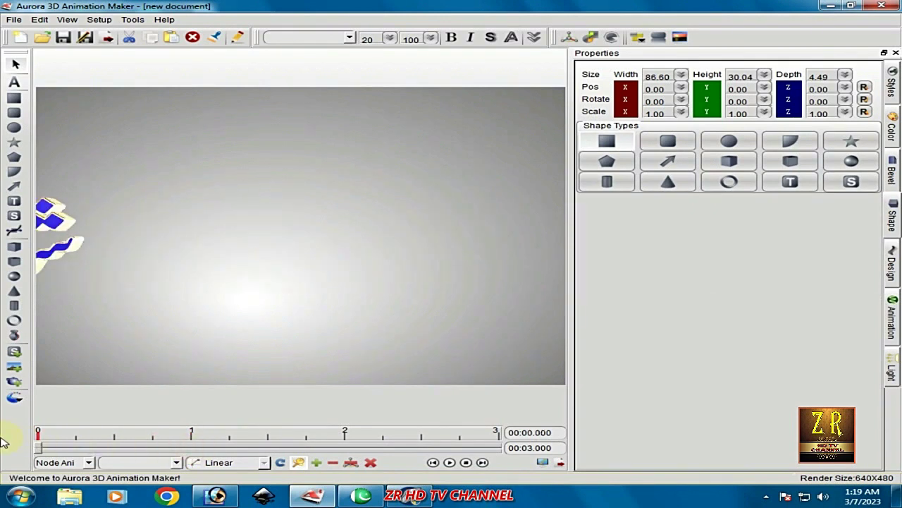
left_click(64, 254)
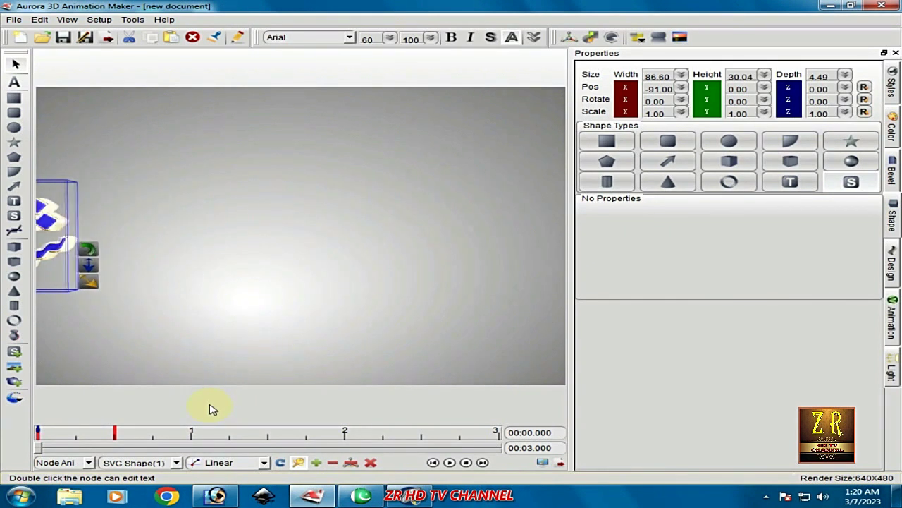
left_click_drag(39, 452, 119, 483)
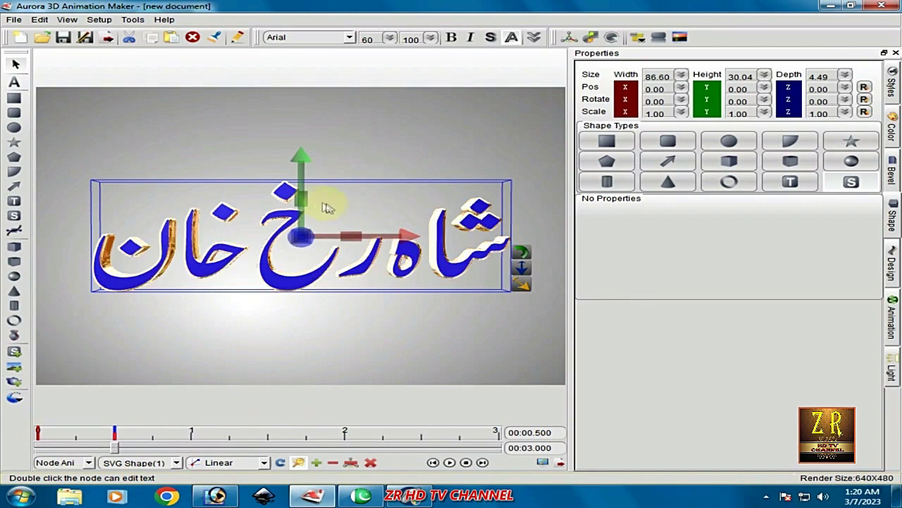
Reset the lettering's rotation at 0.5 s, turn it to Y -1.00 at 1 s, and preview the movement.
left_click_drag(303, 204, 508, 506)
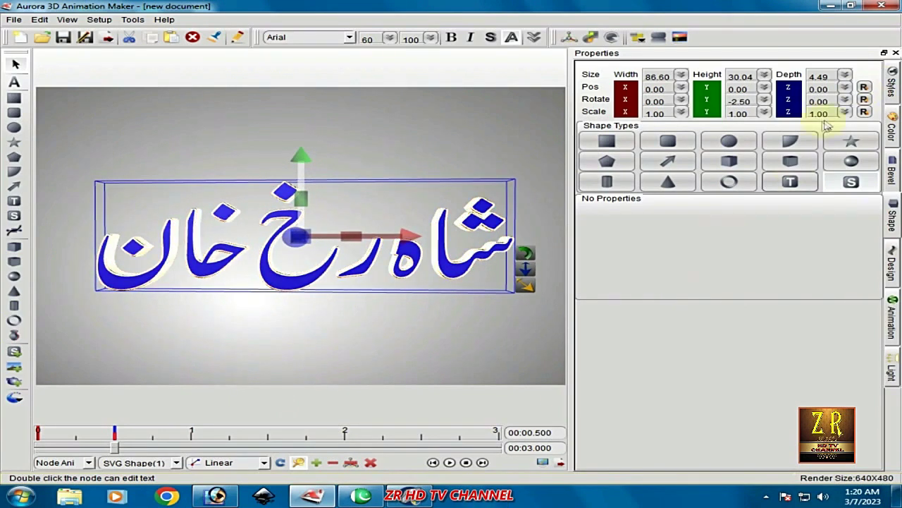
left_click(864, 99)
left_click_drag(114, 445, 197, 485)
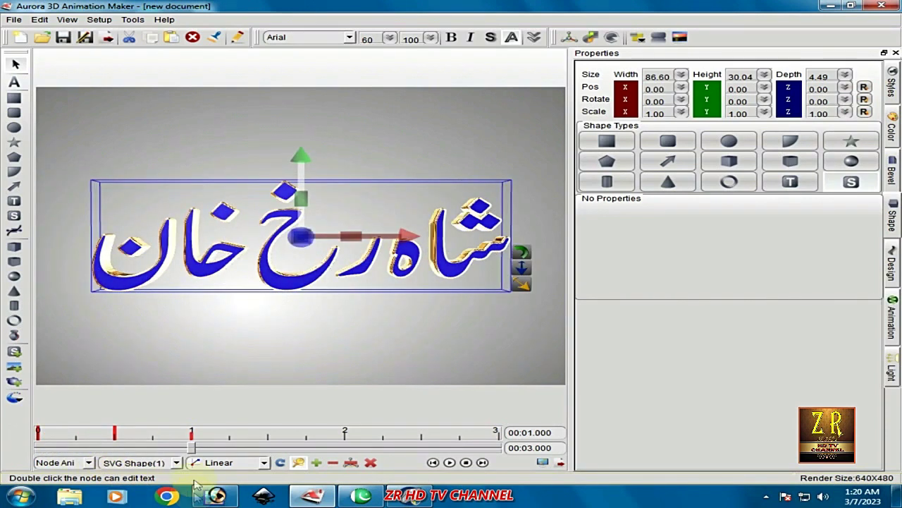
left_click_drag(306, 206, 527, 505)
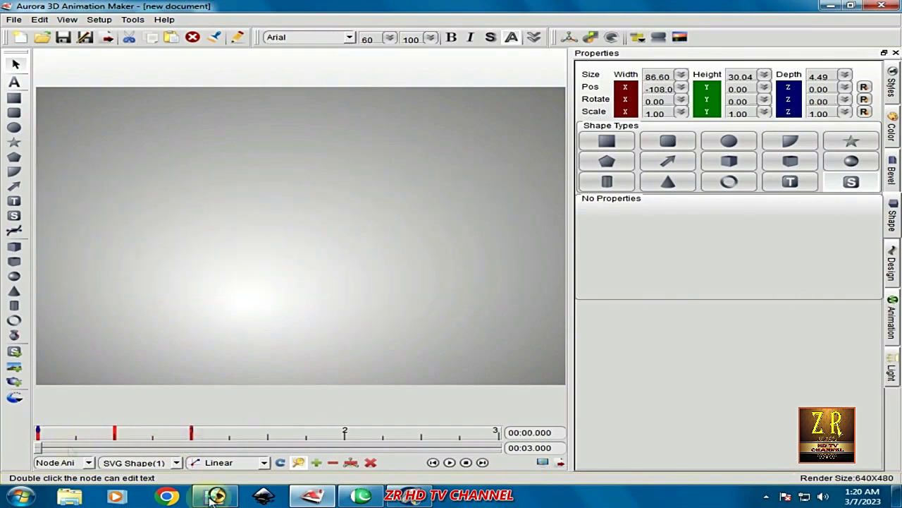
left_click(449, 462)
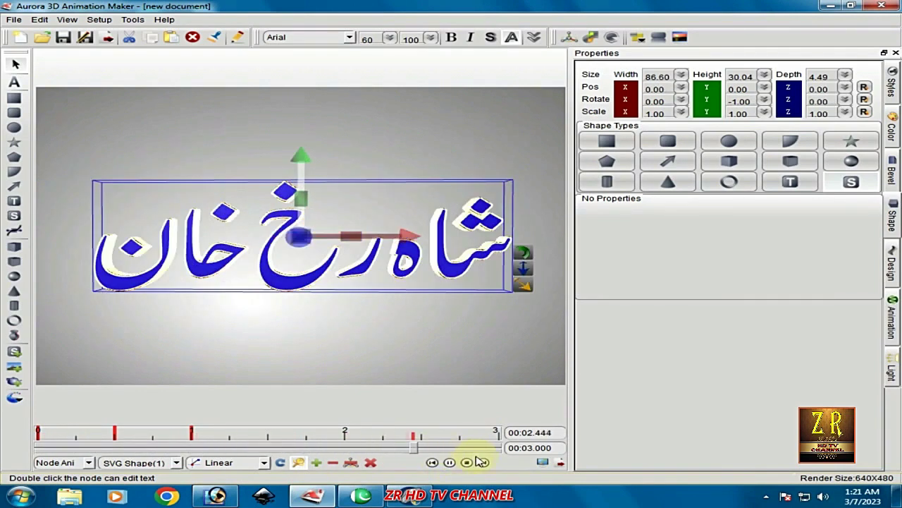
Go to 1.5 s and open the image selector for the lettering's front texture.
left_click_drag(498, 447, 247, 451)
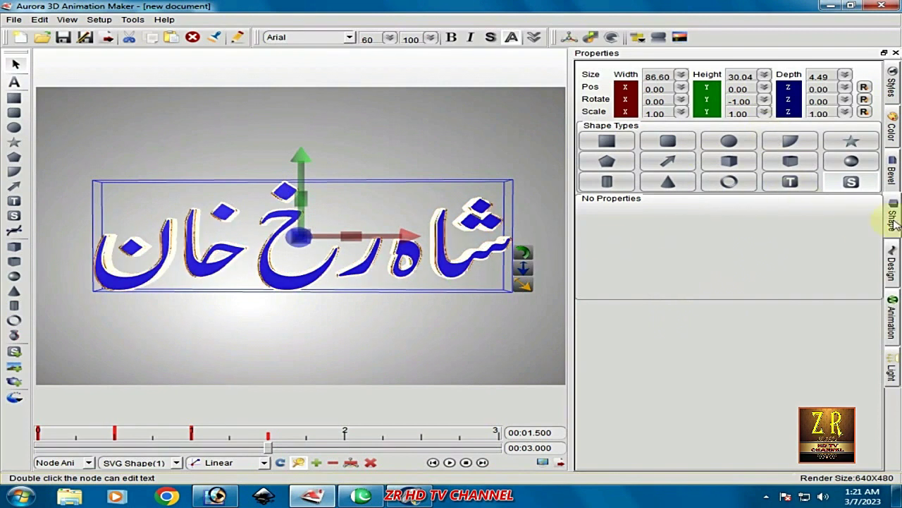
left_click(893, 123)
left_click(848, 238)
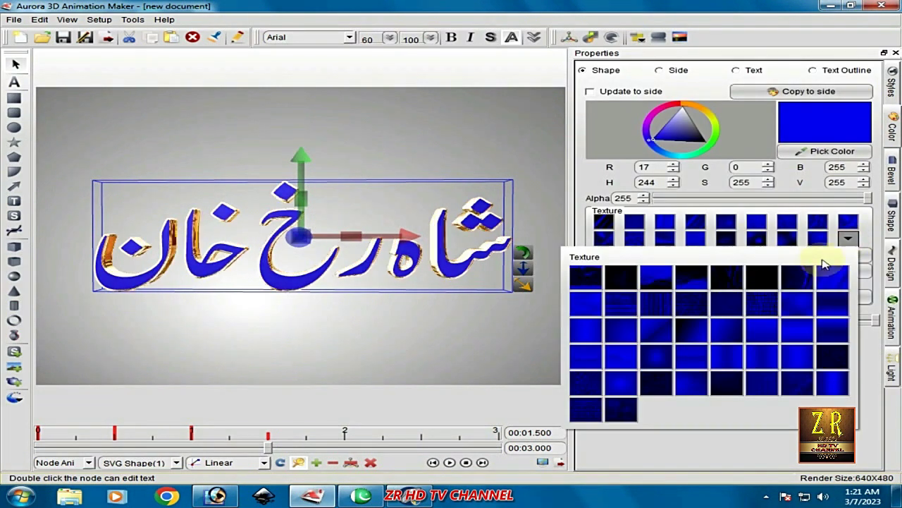
left_click(829, 212)
left_click(783, 255)
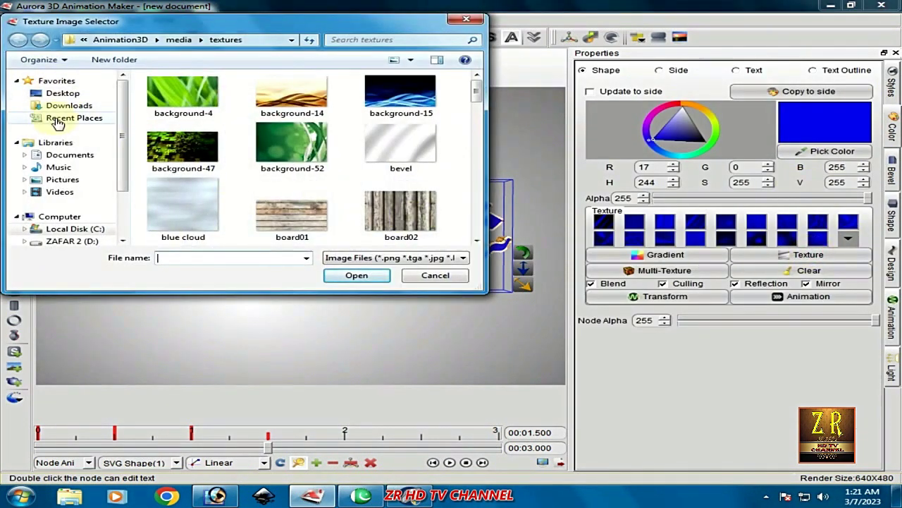
Texture the lettering's front with wallpaperflare.com_wallpaper (6) from drive D's imge backronds 1 hd folder and turn off Blend.
scroll(77, 183, "down", 2)
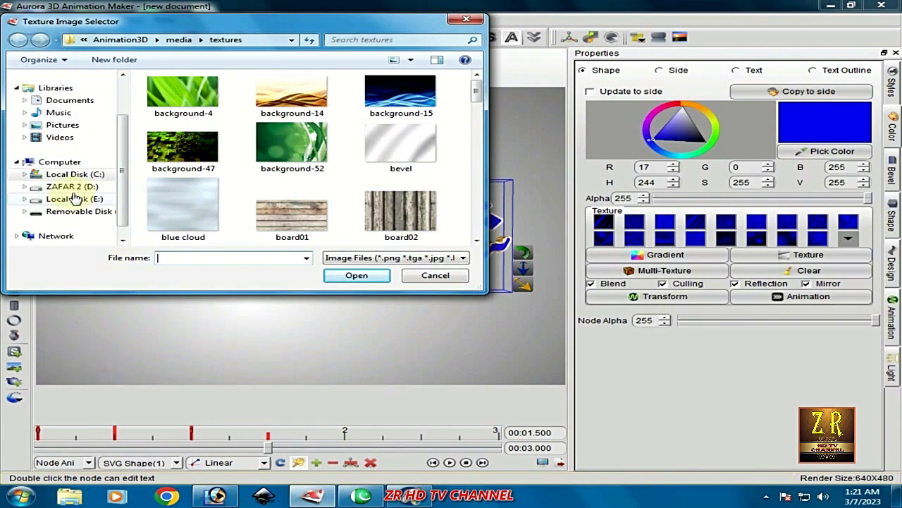
left_click(72, 186)
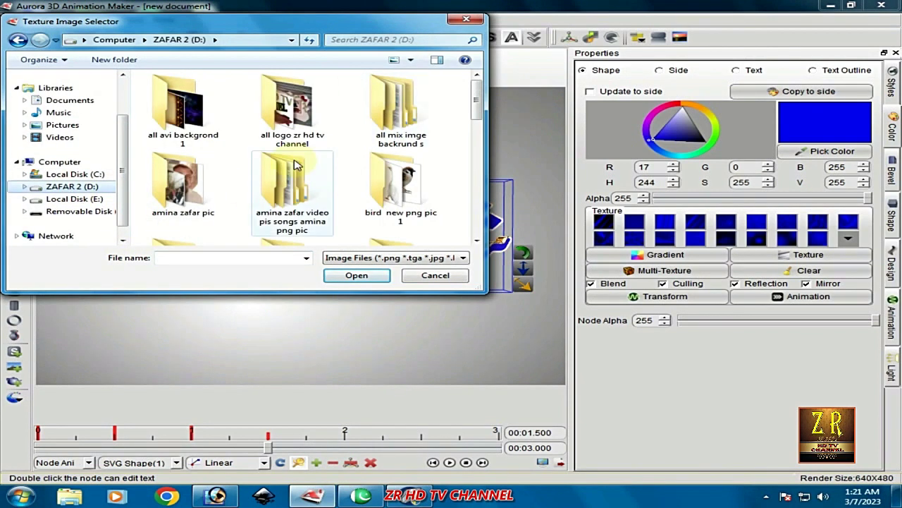
double_click(288, 113)
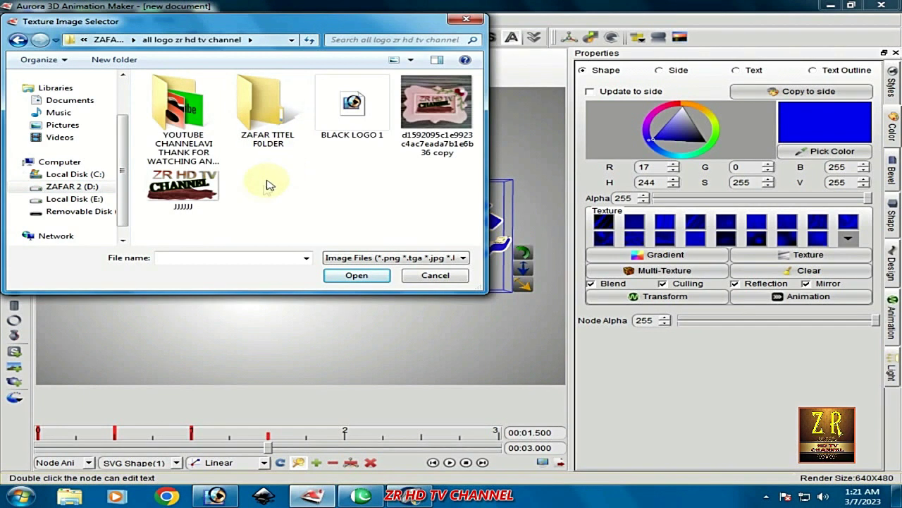
left_click(411, 60)
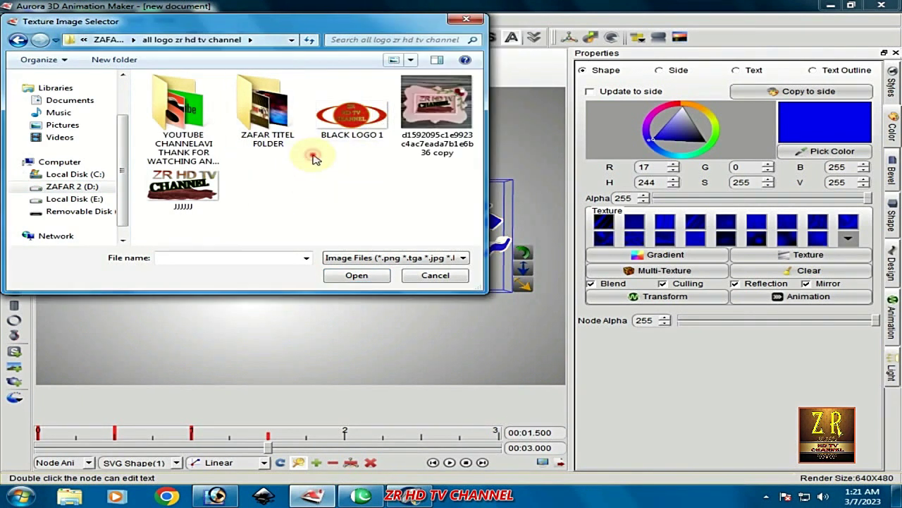
left_click(21, 42)
double_click(393, 106)
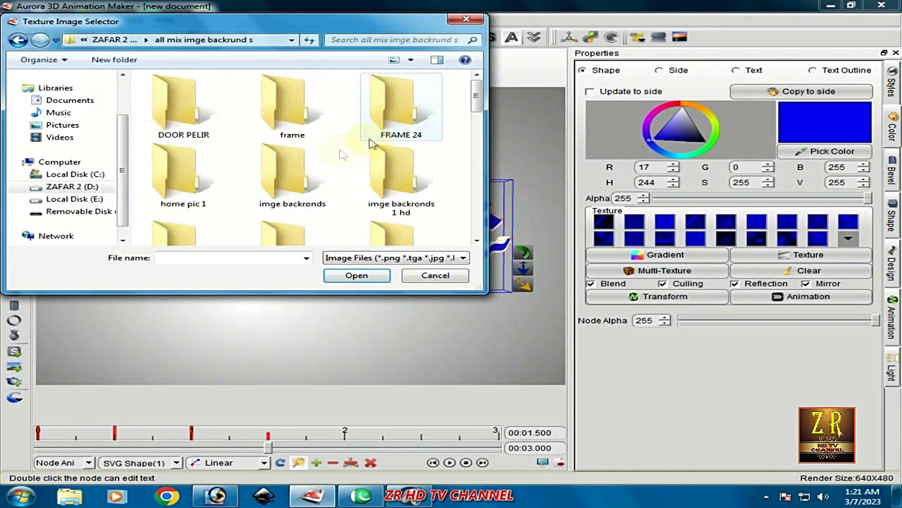
double_click(390, 182)
scroll(419, 169, "down", 3)
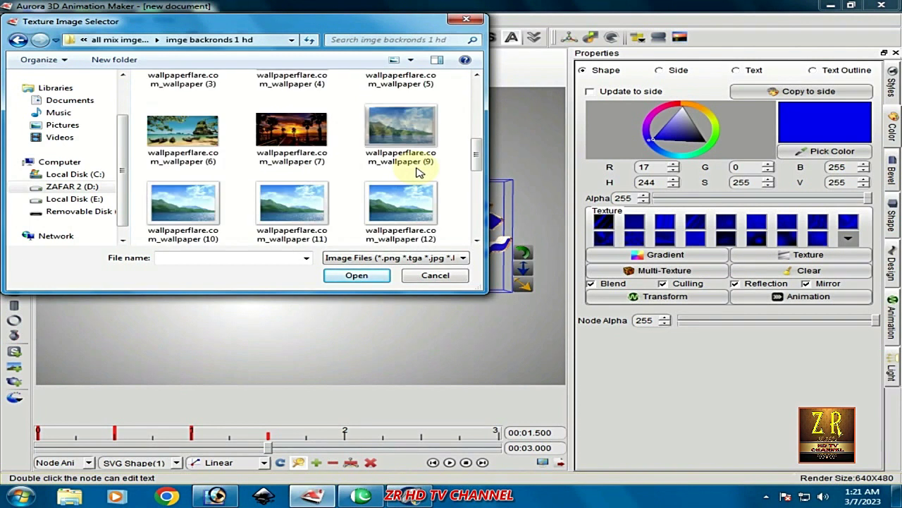
double_click(199, 135)
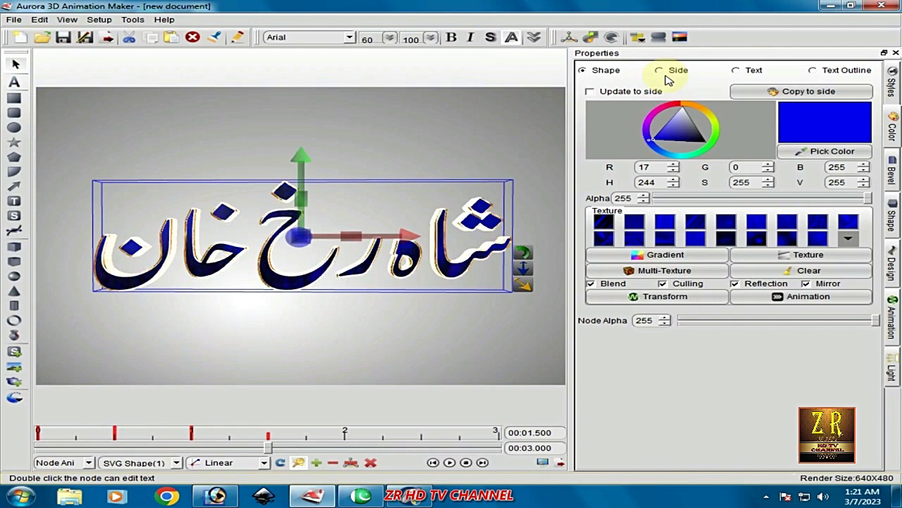
left_click(592, 283)
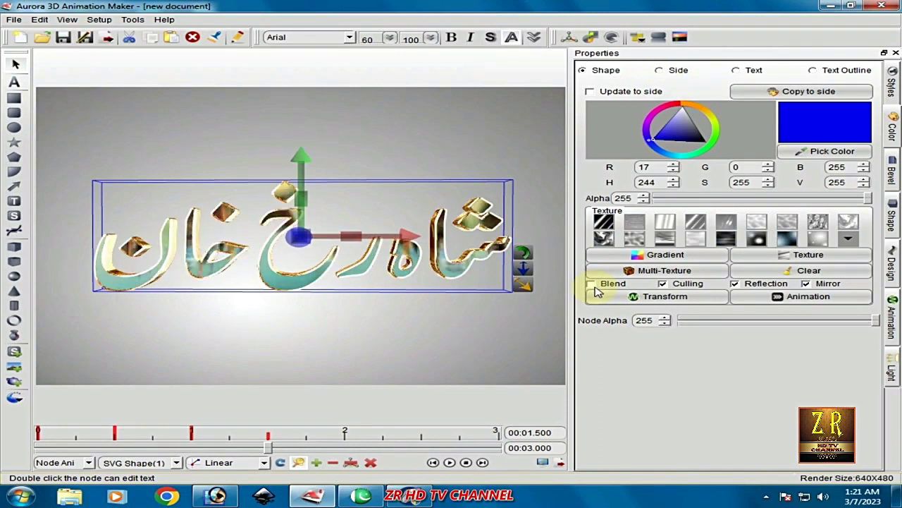
left_click(479, 316)
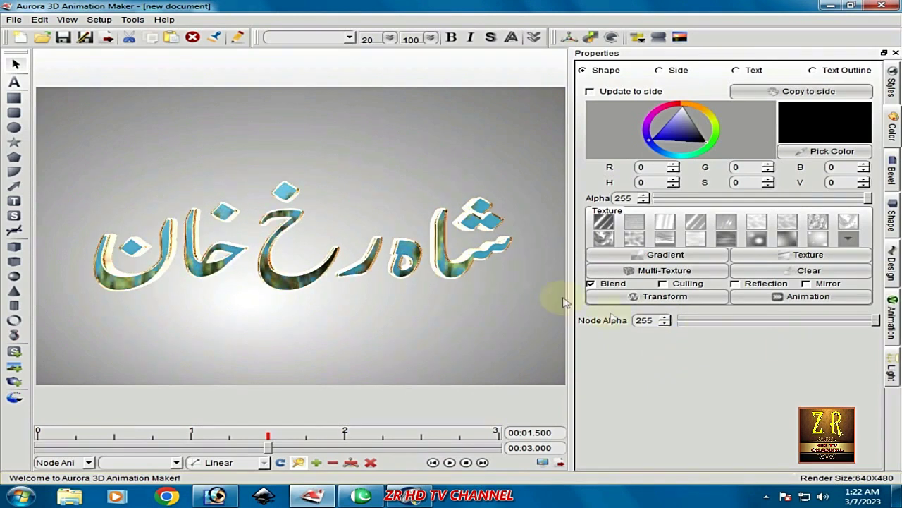
Check the front texture's animation settings and preview the textured lettering in motion.
left_click(445, 277)
left_click(804, 296)
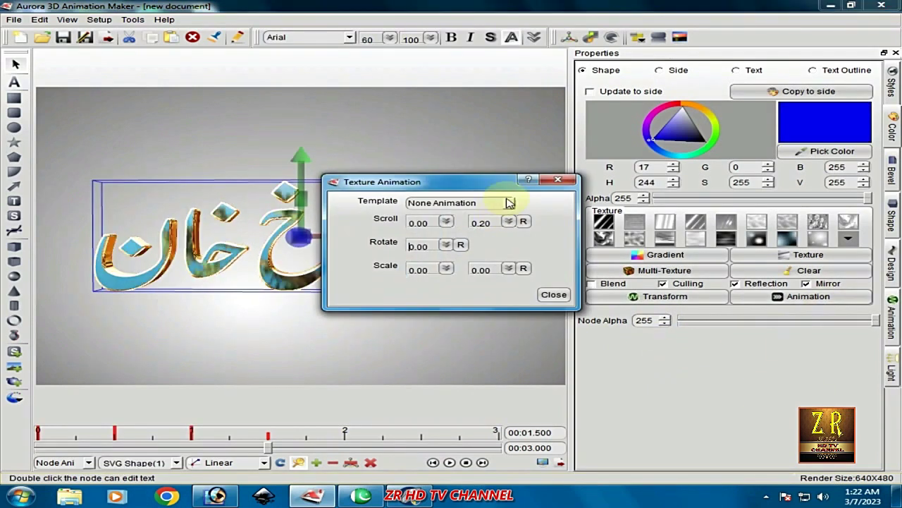
left_click(549, 294)
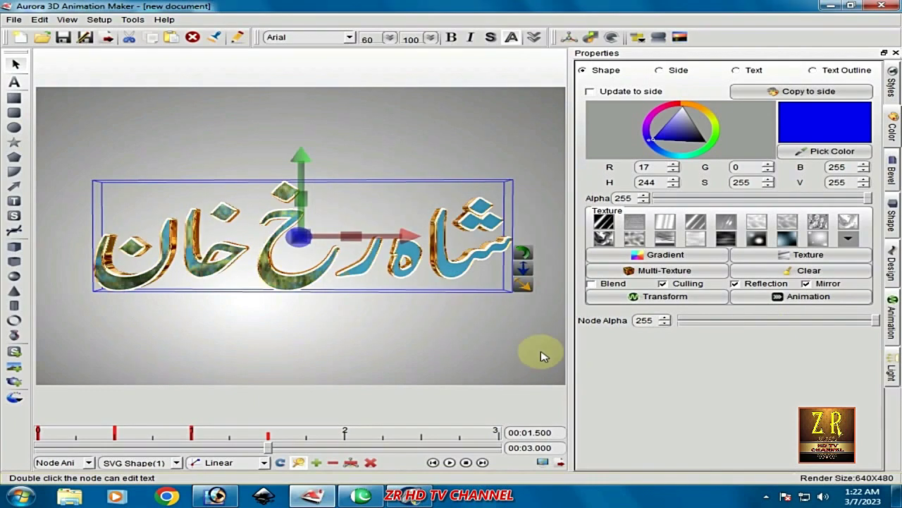
left_click(529, 363)
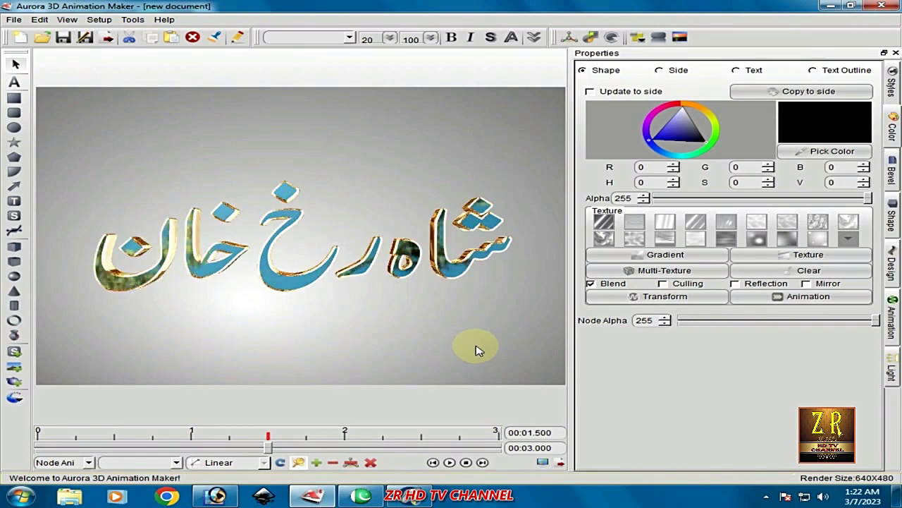
left_click(450, 462)
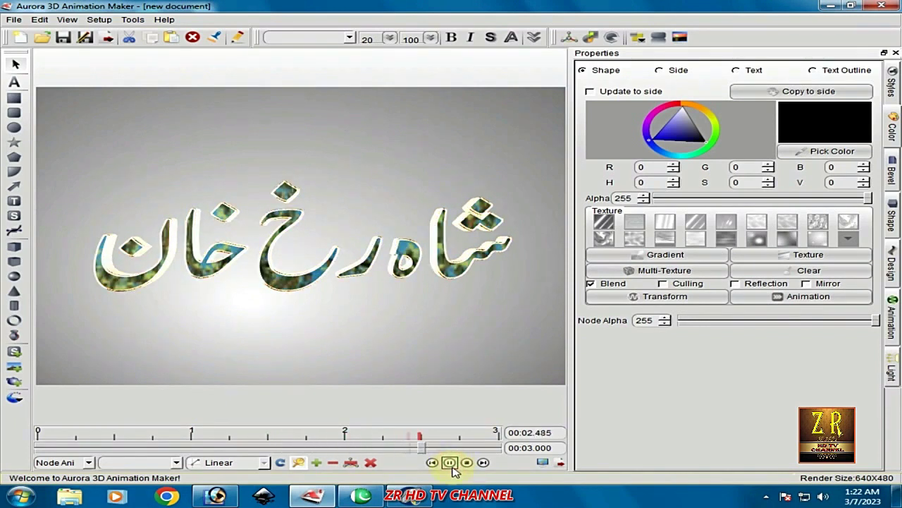
left_click(450, 463)
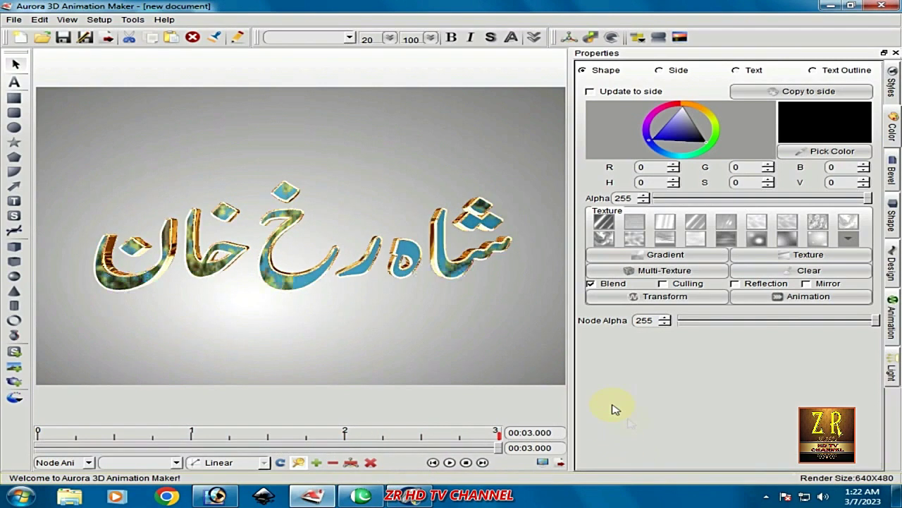
Replace the lettering's front texture with the orange fiery preset texture.
left_click(458, 274)
left_click(848, 238)
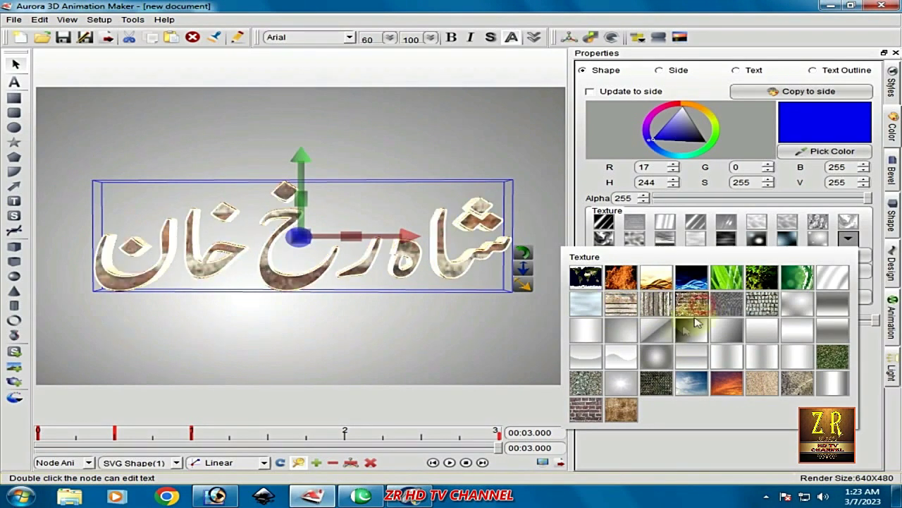
left_click(621, 277)
left_click(447, 364)
Play the animation, rewind it to the start, and play it again to review the new front texture.
left_click(449, 462)
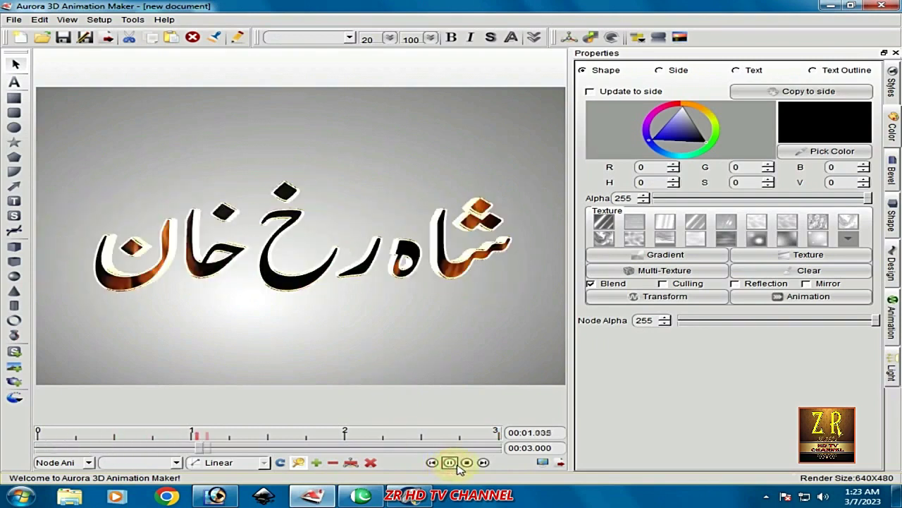
left_click_drag(500, 448, 338, 449)
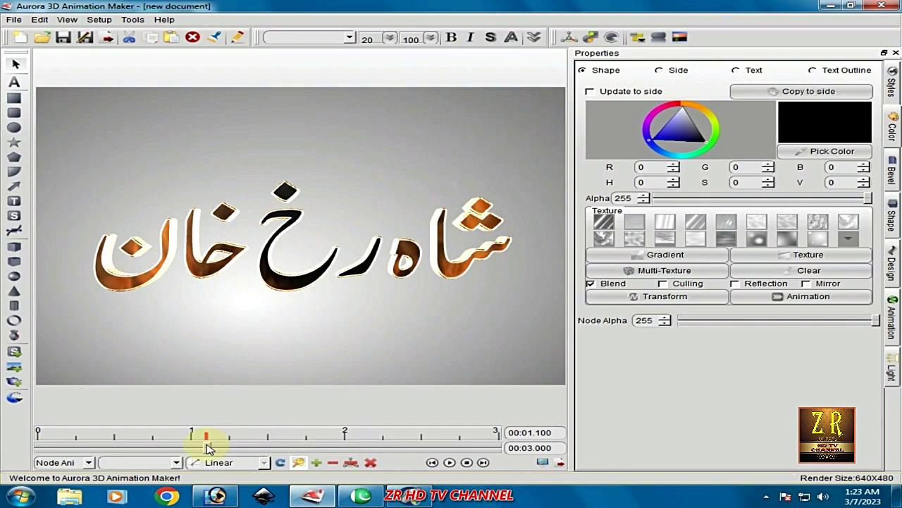
left_click_drag(194, 448, 21, 437)
left_click(449, 462)
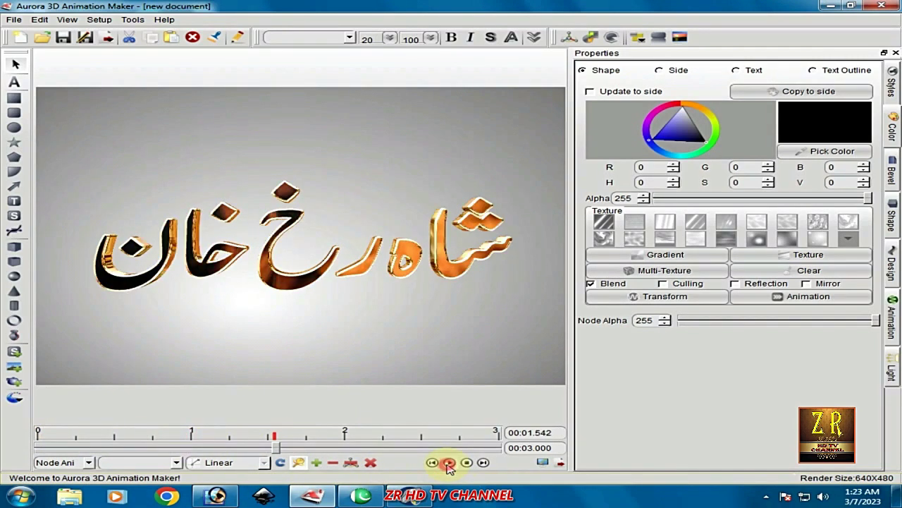
left_click(449, 463)
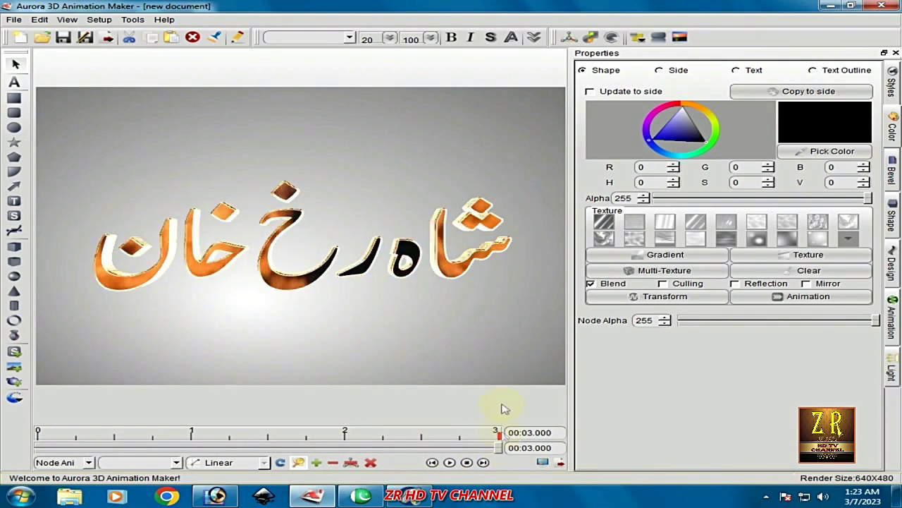
Turn on Blend for the lettering's front texture and check the front and side texture animation settings.
left_click(455, 268)
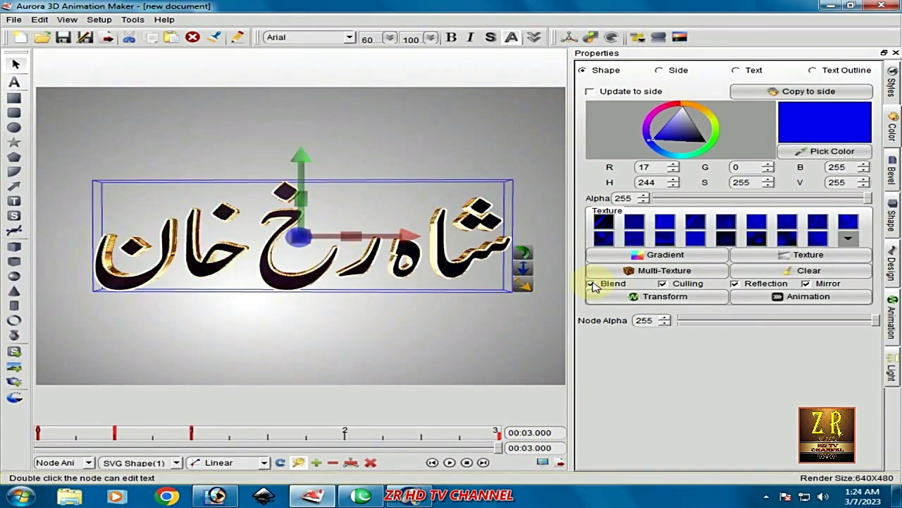
left_click(796, 296)
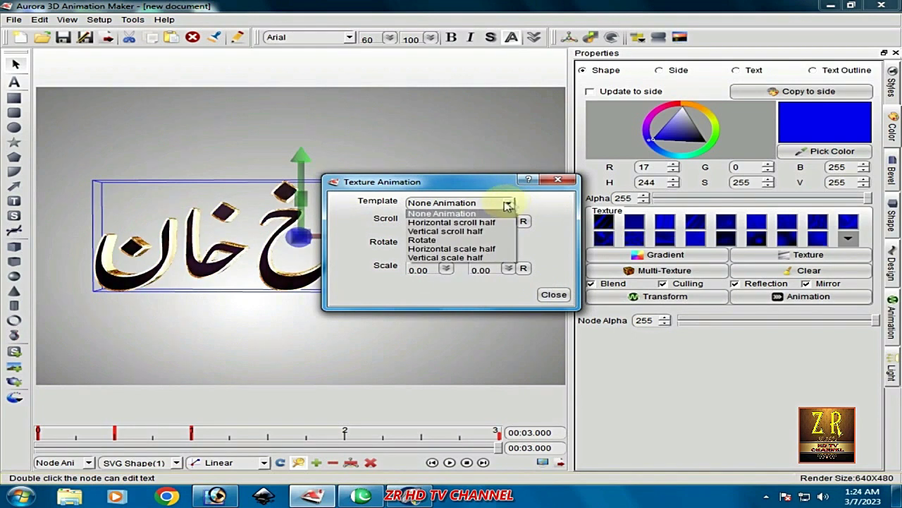
left_click(553, 295)
left_click(660, 69)
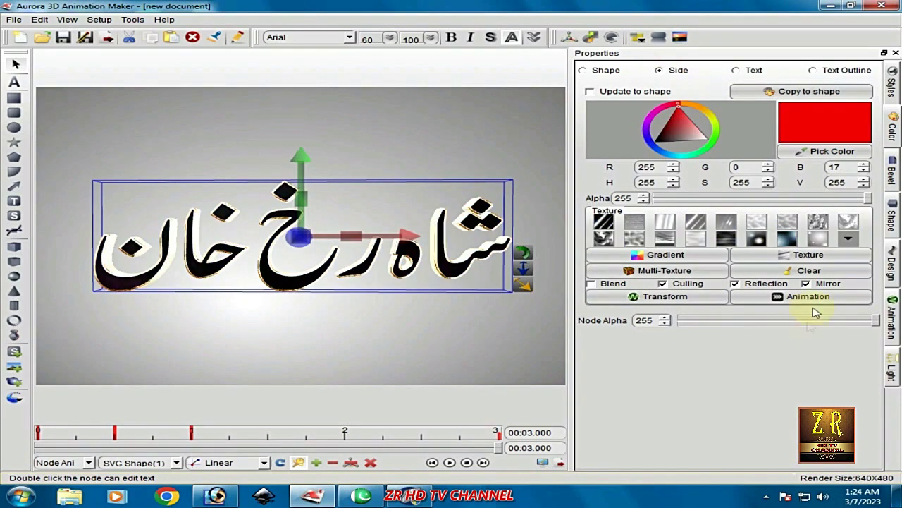
left_click(804, 297)
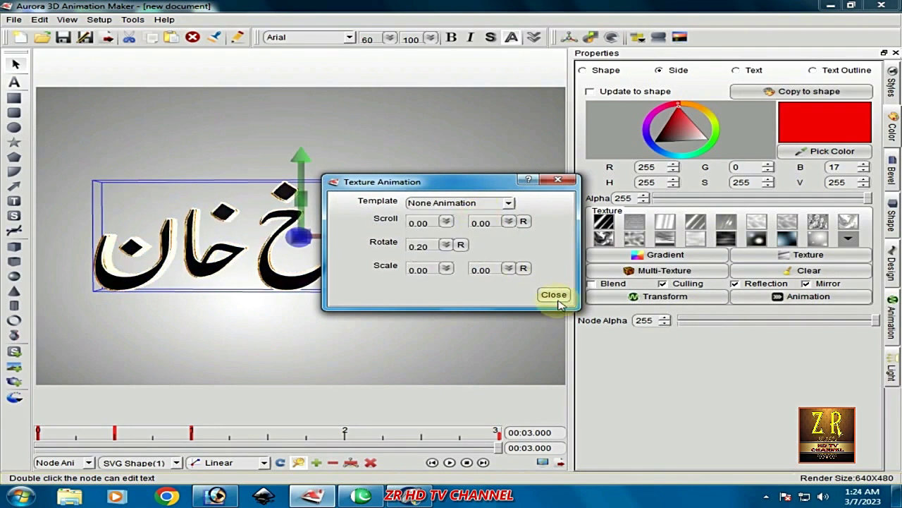
left_click(557, 298)
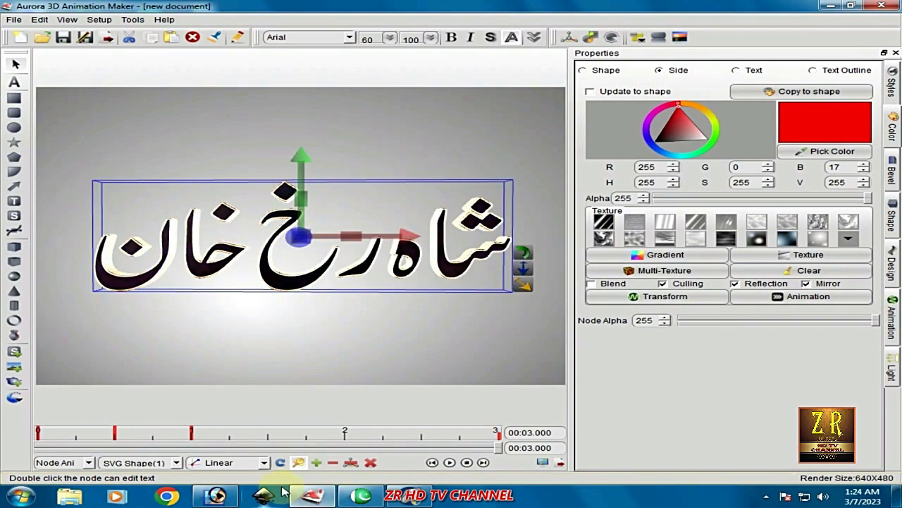
Delete all of the lettering's keyframes.
right_click(192, 437)
left_click(232, 491)
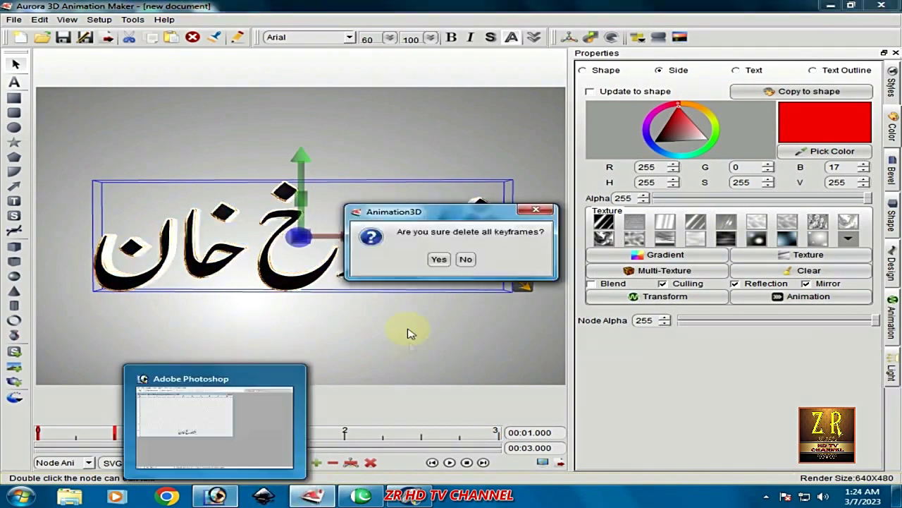
left_click(441, 259)
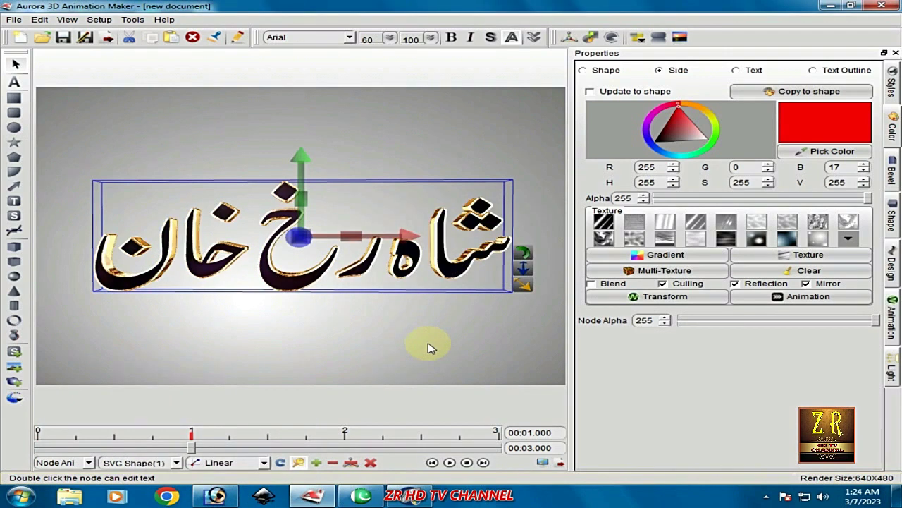
left_click(88, 462)
left_click(88, 462)
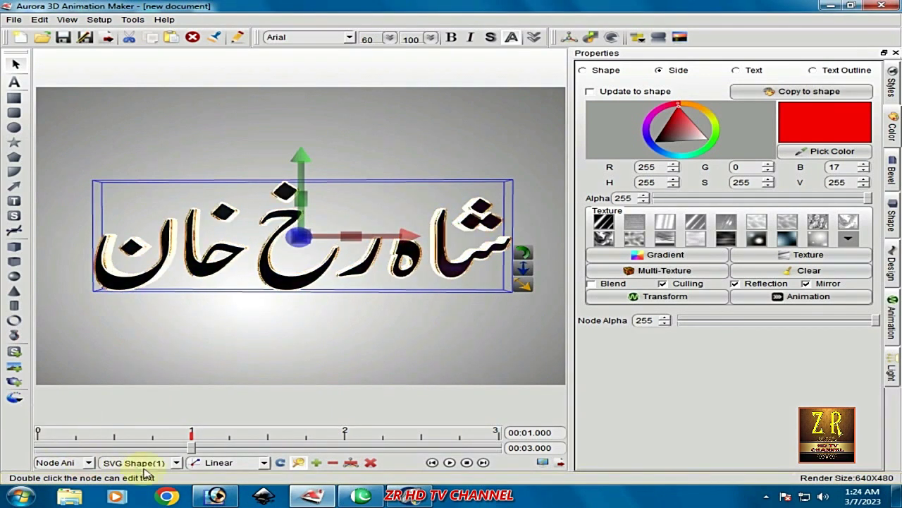
Try the InQuad and OutInCubic easings on the lettering with playback and restore Linear easing.
left_click(266, 464)
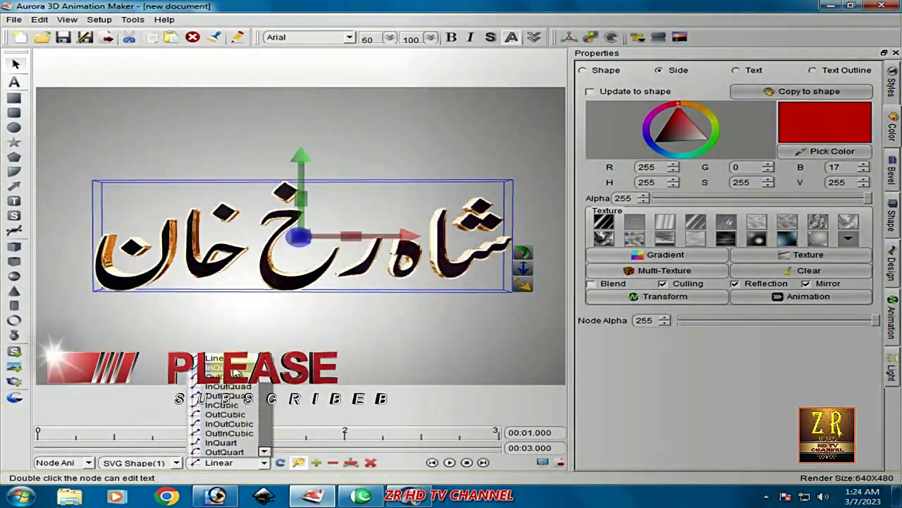
left_click(227, 367)
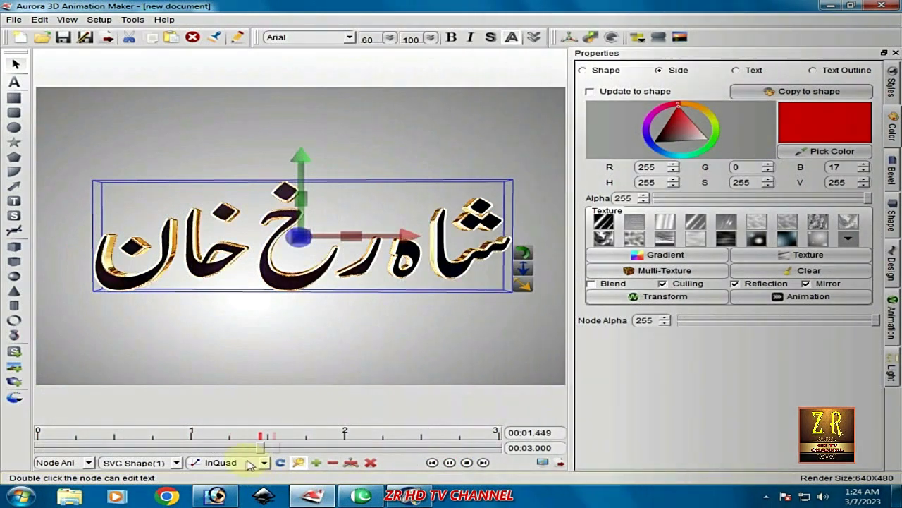
left_click(263, 463)
left_click(215, 446)
left_click(444, 462)
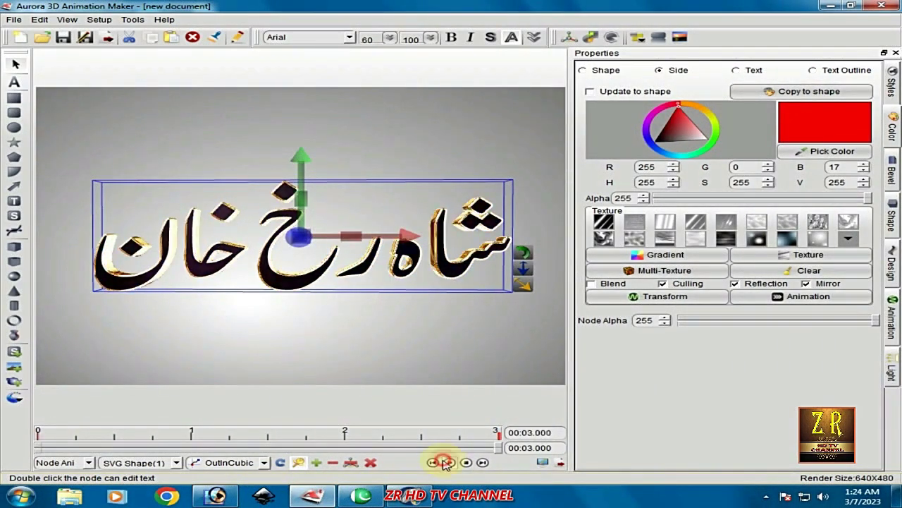
left_click(264, 462)
left_click(237, 357)
left_click(434, 336)
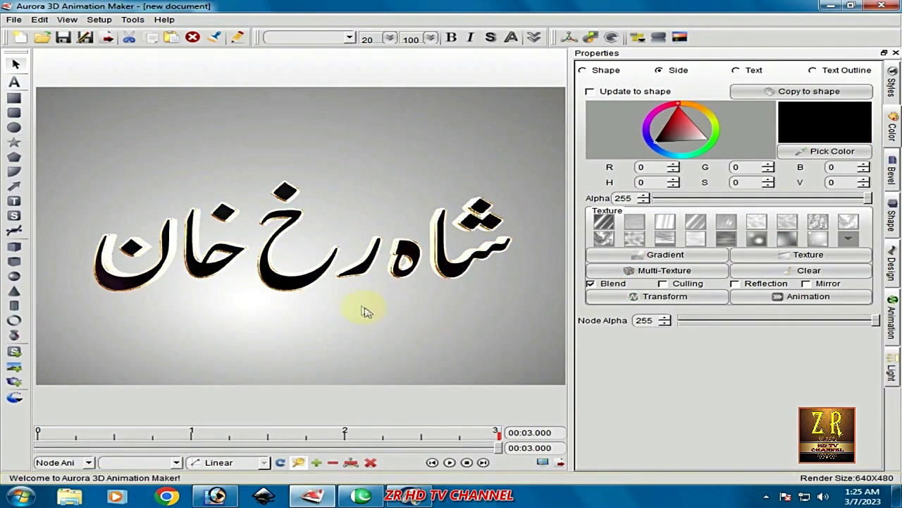
Turn on Blend for the lettering's sides and color them gold (RGB 205, 131, 11).
left_click(460, 279)
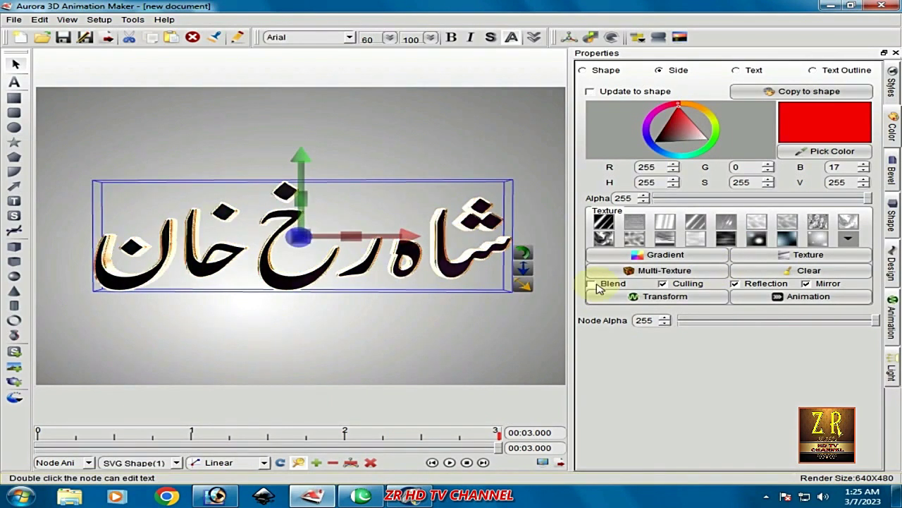
mouse_move(697, 105)
left_mouse_down()
mouse_move(705, 114)
mouse_move(691, 105)
mouse_move(703, 111)
mouse_move(693, 120)
left_mouse_up()
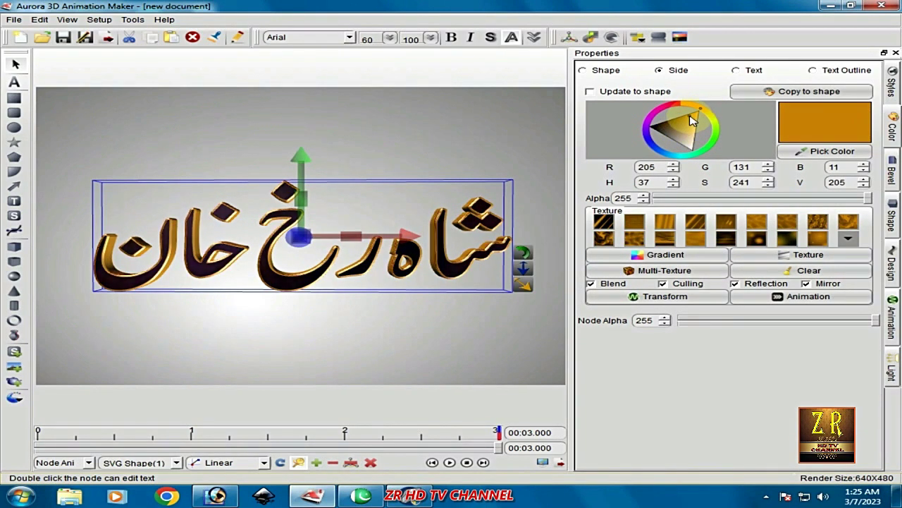